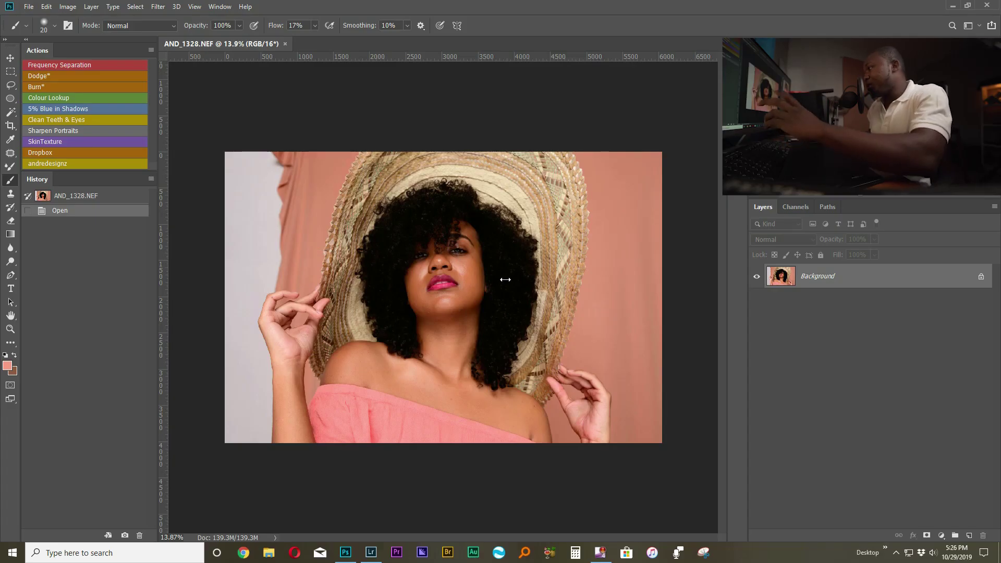
Step: Examine the camera data of AND_1328.NEF in its file information, then close it without changes
{"action": "scroll", "coordinate": [481, 248], "scroll_direction": "up", "scroll_amount": 5}
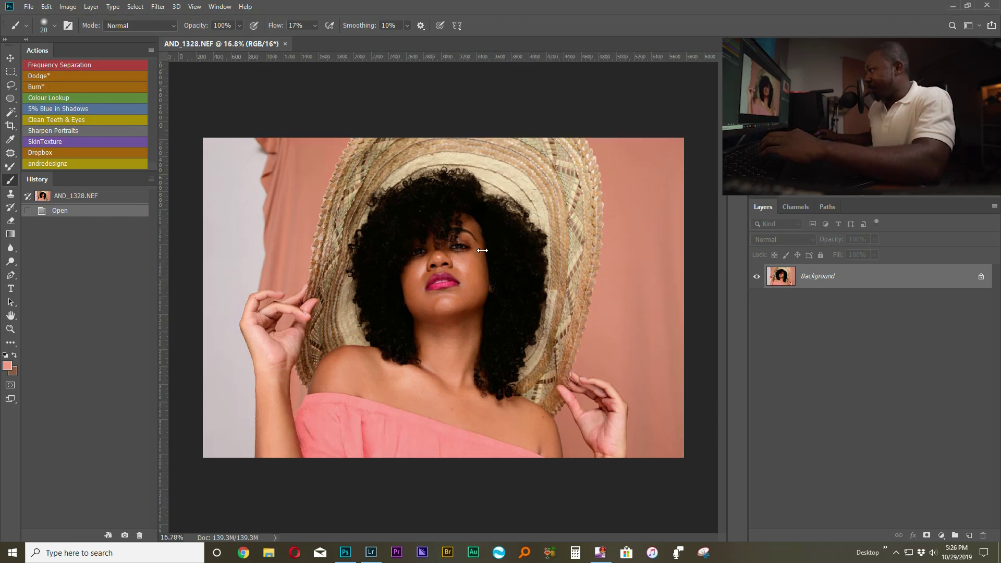
{"action": "scroll", "coordinate": [443, 249], "scroll_direction": "down", "scroll_amount": 6}
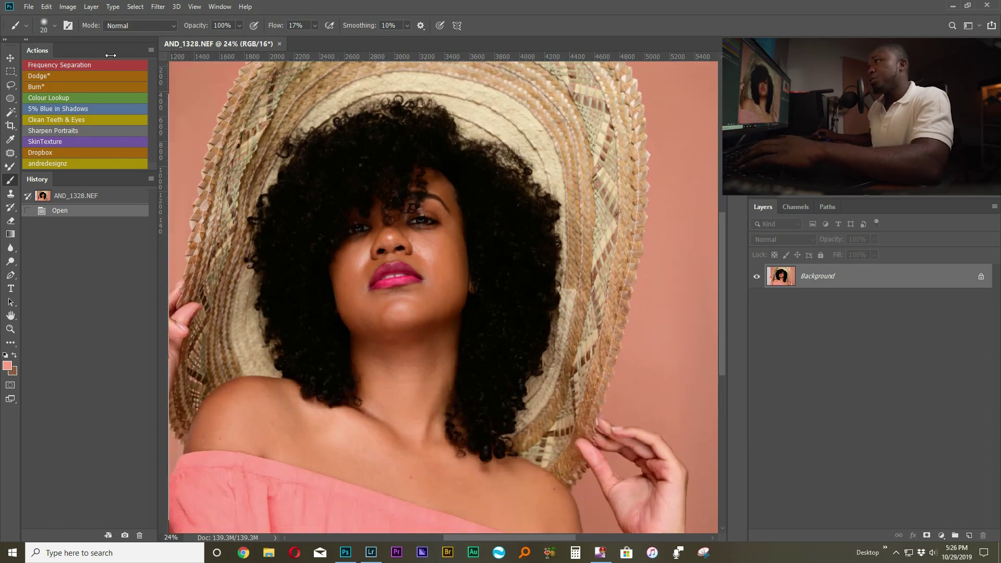
{"action": "scroll", "coordinate": [433, 254], "scroll_direction": "up", "scroll_amount": 1}
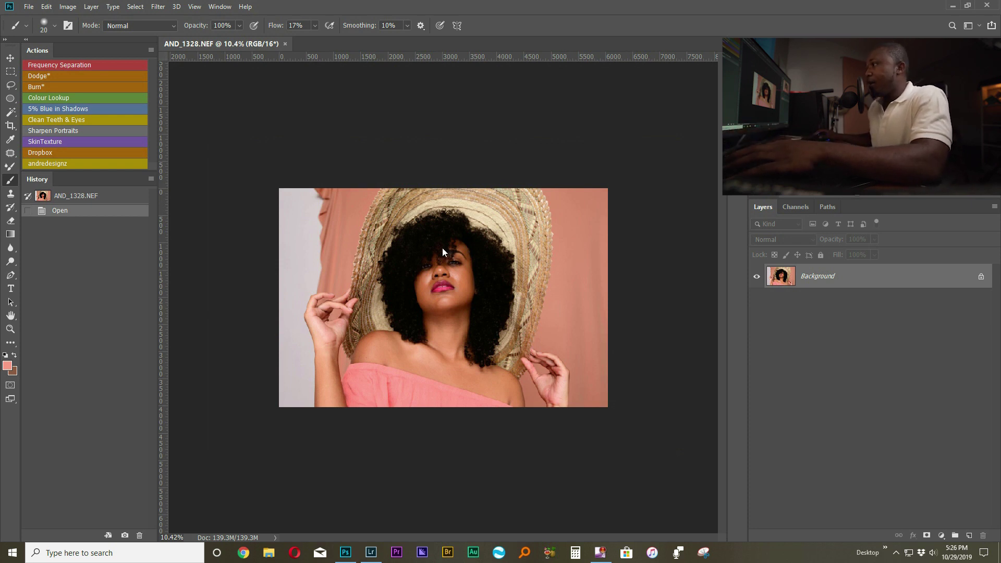
{"action": "left_click", "coordinate": [31, 7]}
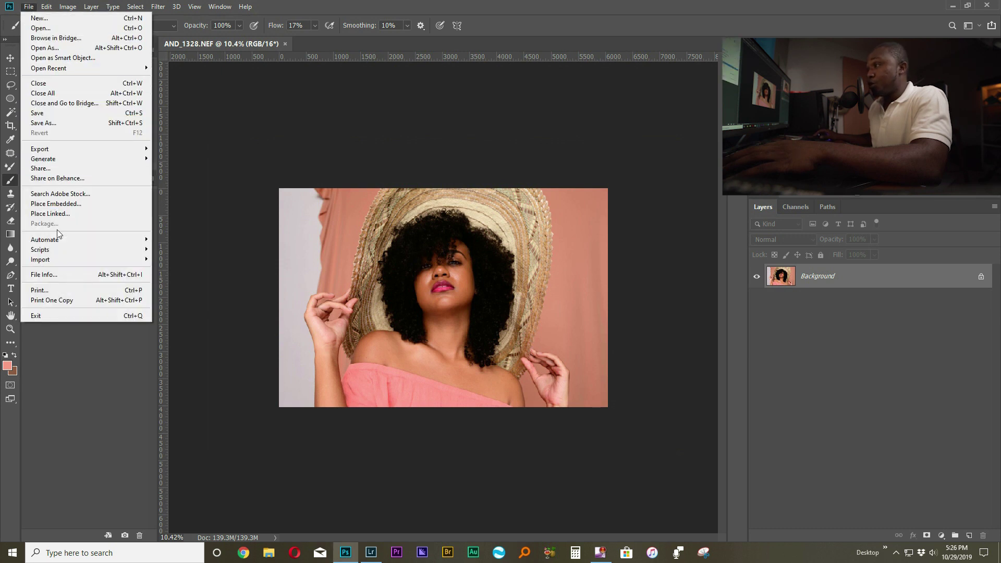
{"action": "left_click", "coordinate": [65, 275]}
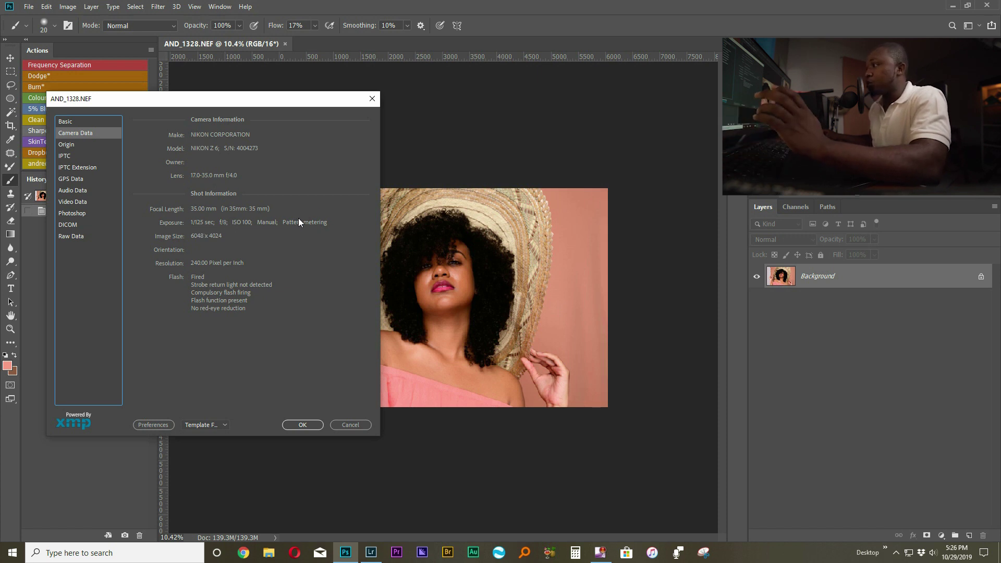
{"action": "left_click", "coordinate": [350, 424]}
Step: Duplicate the Background layer
{"action": "scroll", "coordinate": [491, 288], "scroll_direction": "up", "scroll_amount": 5}
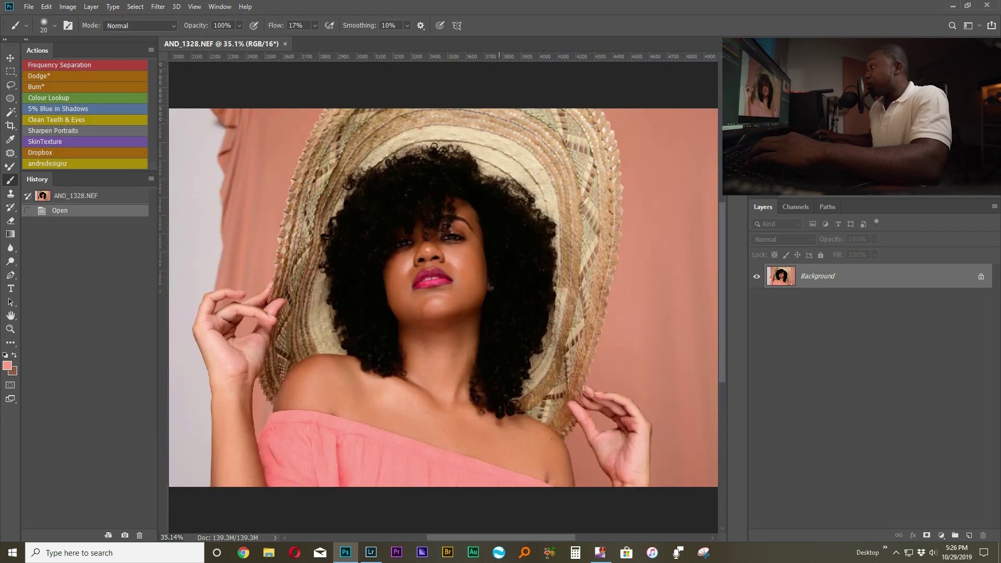
{"action": "scroll", "coordinate": [491, 287], "scroll_direction": "up", "scroll_amount": 3}
{"action": "left_click_drag", "start_coordinate": [368, 236], "coordinate": [526, 297]}
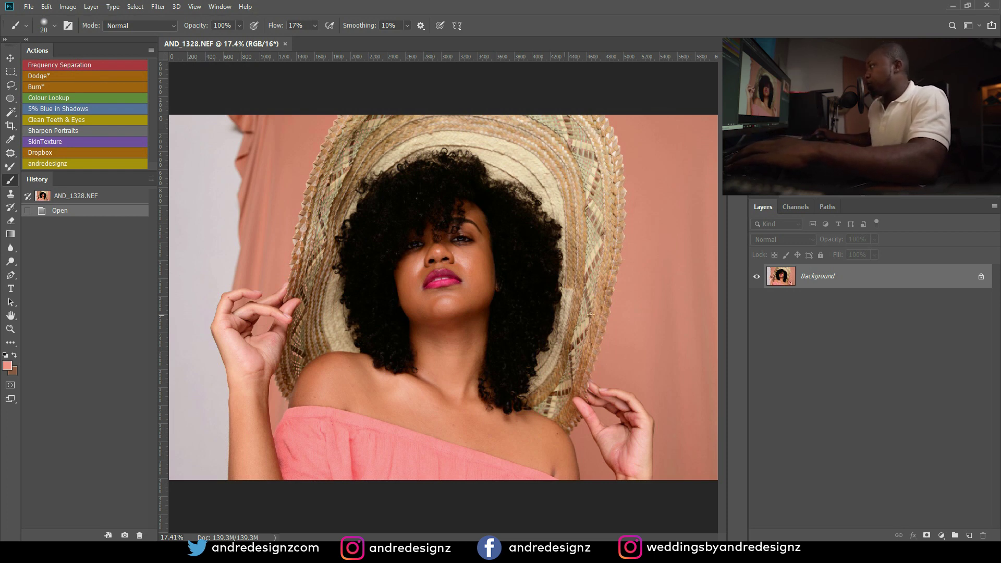
{"action": "left_click_drag", "start_coordinate": [870, 283], "coordinate": [969, 536]}
Step: Patch the blemishes along the jawline and on the bare shoulder of the Background copy layer with the Patch tool
{"action": "scroll", "coordinate": [502, 244], "scroll_direction": "up", "scroll_amount": 4}
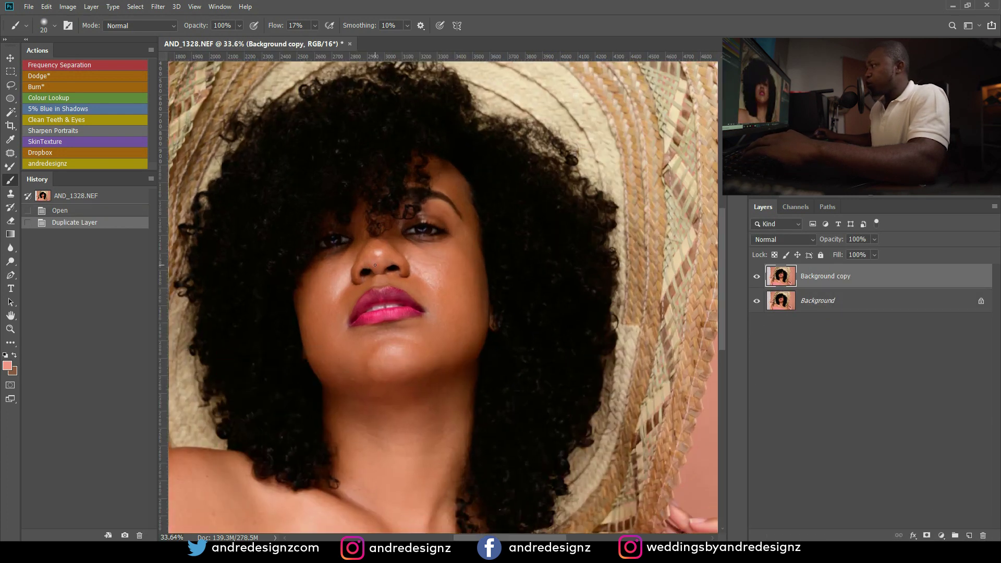
{"action": "scroll", "coordinate": [388, 214], "scroll_direction": "down", "scroll_amount": 3}
{"action": "scroll", "coordinate": [394, 202], "scroll_direction": "left", "scroll_amount": 1}
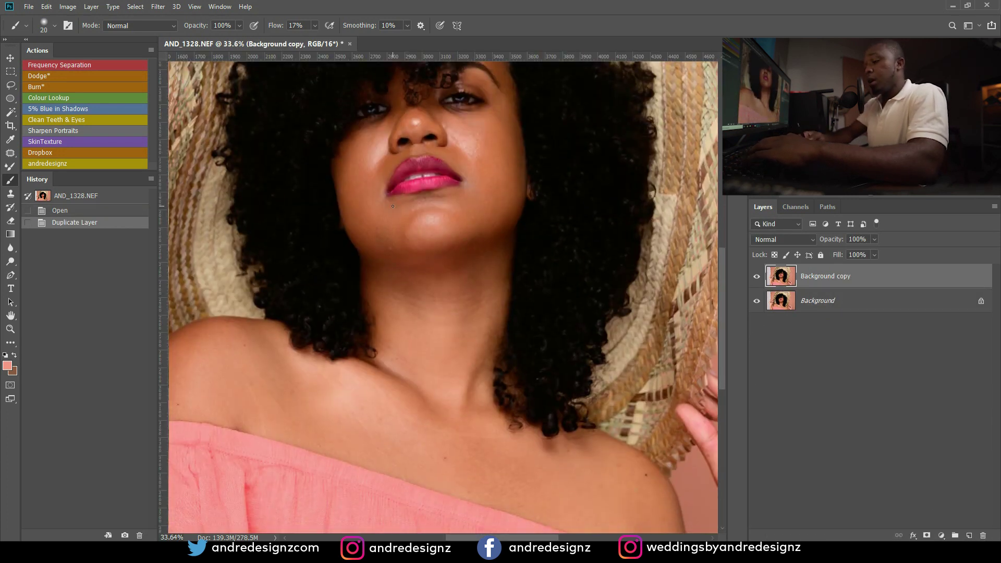
{"action": "key", "text": "j"}
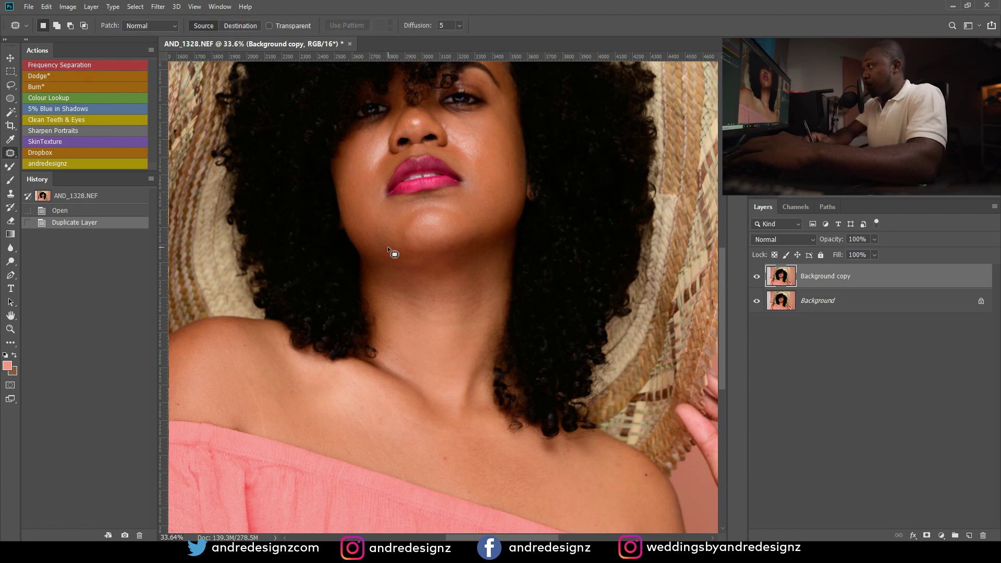
{"action": "left_click_drag", "start_coordinate": [396, 248], "coordinate": [387, 239]}
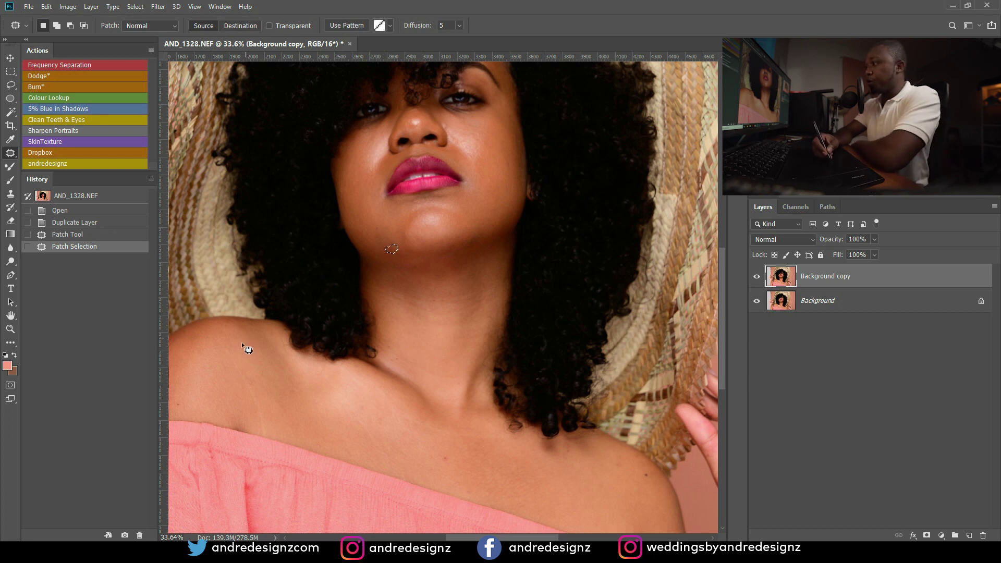
{"action": "mouse_move", "coordinate": [248, 350]}
{"action": "left_mouse_down"}
{"action": "mouse_move", "coordinate": [257, 351]}
{"action": "mouse_move", "coordinate": [261, 392]}
{"action": "mouse_move", "coordinate": [246, 385]}
{"action": "mouse_move", "coordinate": [271, 395]}
{"action": "mouse_move", "coordinate": [302, 387]}
{"action": "mouse_move", "coordinate": [289, 409]}
{"action": "left_mouse_up"}
{"action": "key", "text": "ctrl+d"}
{"action": "key", "text": "ctrl+d"}
{"action": "left_click_drag", "start_coordinate": [290, 409], "coordinate": [297, 409]}
{"action": "key", "text": "ctrl+d"}
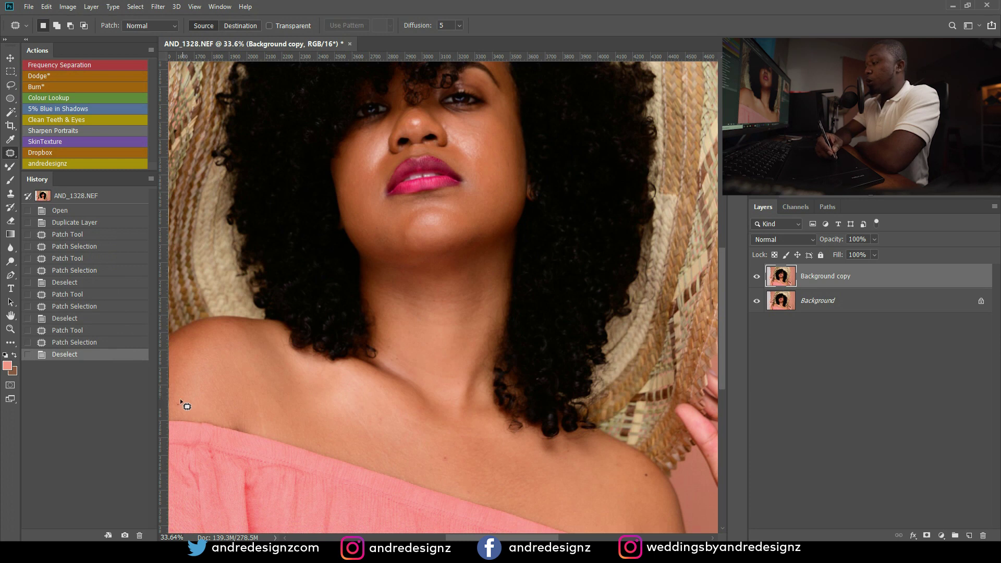
Step: Patch the blemishes on the upper chest and neighbouring skin of the Background copy layer, clearing the selection after each patch
{"action": "left_click_drag", "start_coordinate": [351, 353], "coordinate": [435, 223]}
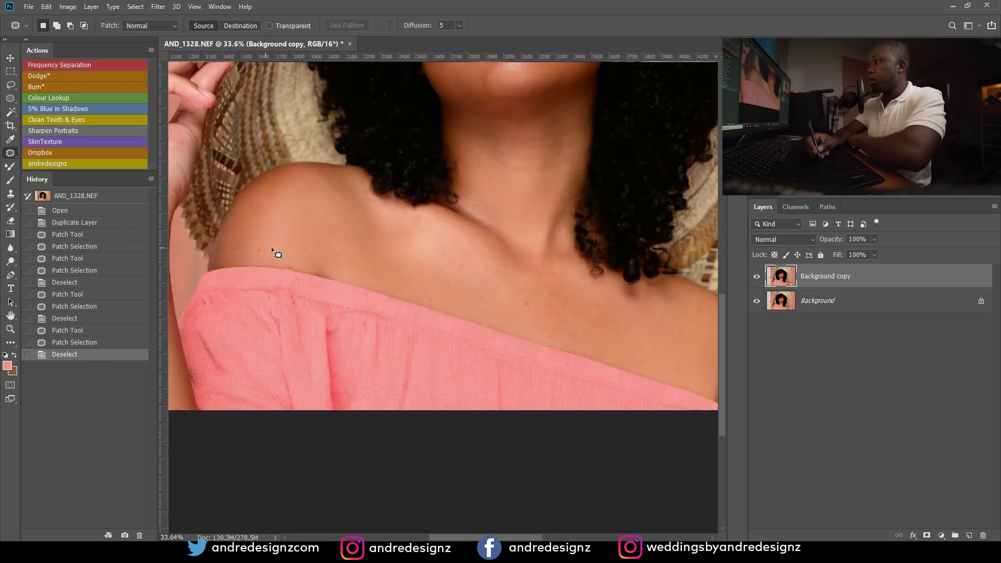
{"action": "left_click_drag", "start_coordinate": [523, 298], "coordinate": [556, 321]}
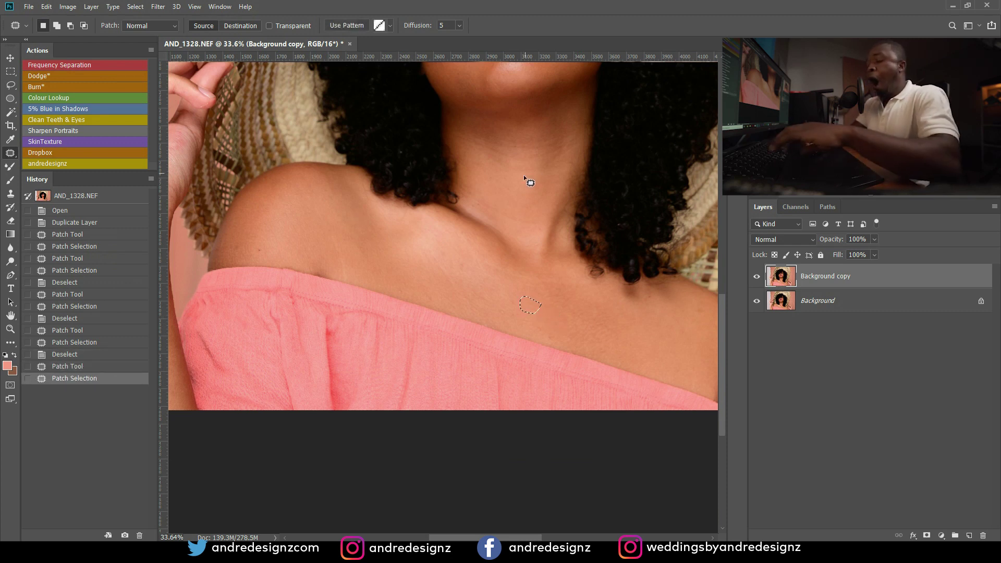
{"action": "left_click_drag", "start_coordinate": [531, 191], "coordinate": [429, 288]}
{"action": "mouse_move", "coordinate": [471, 165]}
{"action": "left_mouse_down"}
{"action": "mouse_move", "coordinate": [449, 266]}
{"action": "mouse_move", "coordinate": [421, 286]}
{"action": "left_mouse_up"}
{"action": "key", "text": "ctrl+d"}
{"action": "left_click_drag", "start_coordinate": [422, 284], "coordinate": [424, 279]}
{"action": "key", "text": "ctrl+d"}
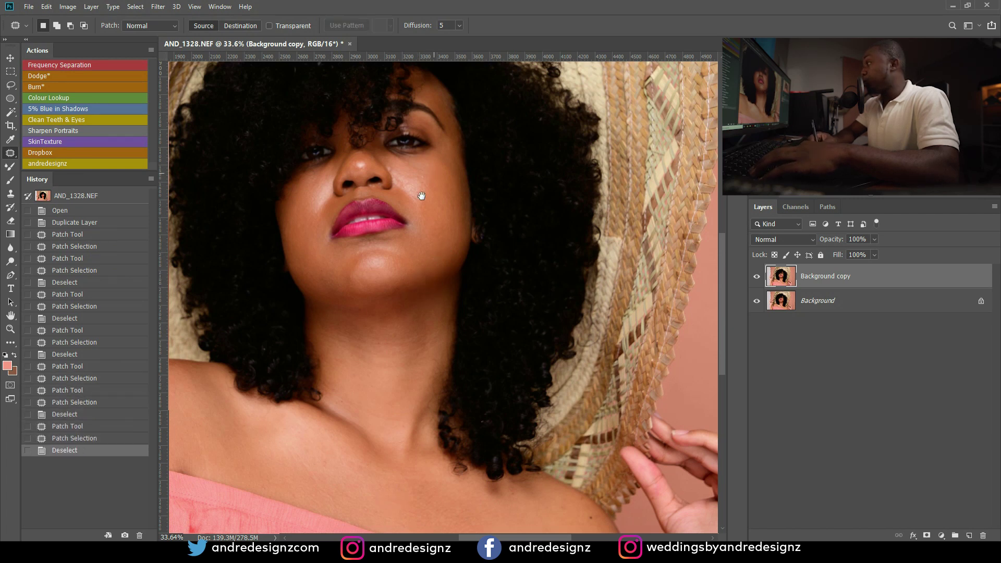
Step: Inspect the face, neck, shoulders and whole portrait for remaining blemishes
{"action": "left_click_drag", "start_coordinate": [431, 172], "coordinate": [409, 268]}
{"action": "mouse_move", "coordinate": [418, 386]}
{"action": "left_mouse_down"}
{"action": "mouse_move", "coordinate": [391, 282]}
{"action": "mouse_move", "coordinate": [393, 205]}
{"action": "mouse_move", "coordinate": [418, 223]}
{"action": "mouse_move", "coordinate": [402, 197]}
{"action": "mouse_move", "coordinate": [465, 268]}
{"action": "left_mouse_up"}
{"action": "scroll", "coordinate": [465, 269], "scroll_direction": "down", "scroll_amount": 2}
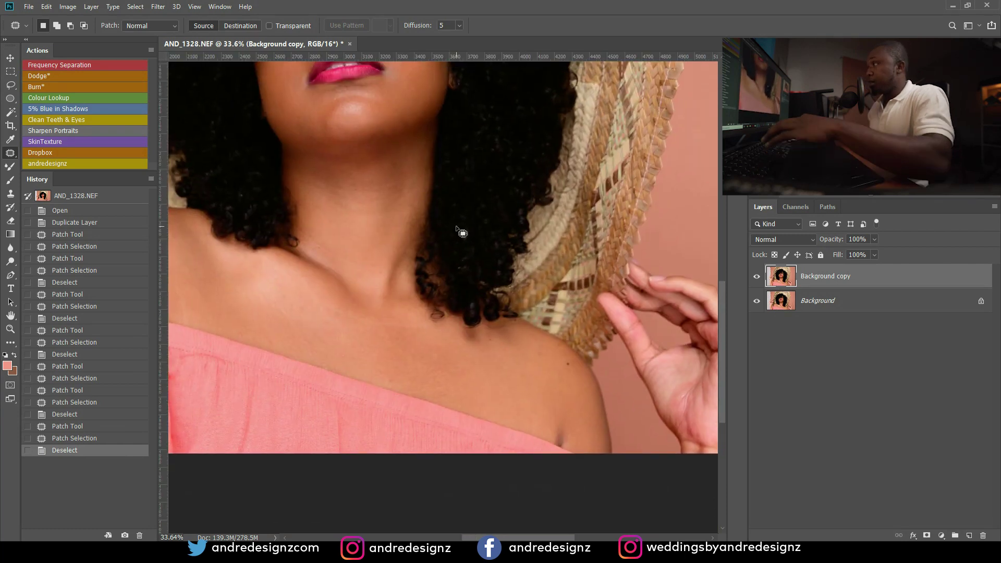
{"action": "key", "text": "ctrl+r"}
{"action": "scroll", "coordinate": [392, 198], "scroll_direction": "down", "scroll_amount": 1}
{"action": "key", "text": "ctrl+0"}
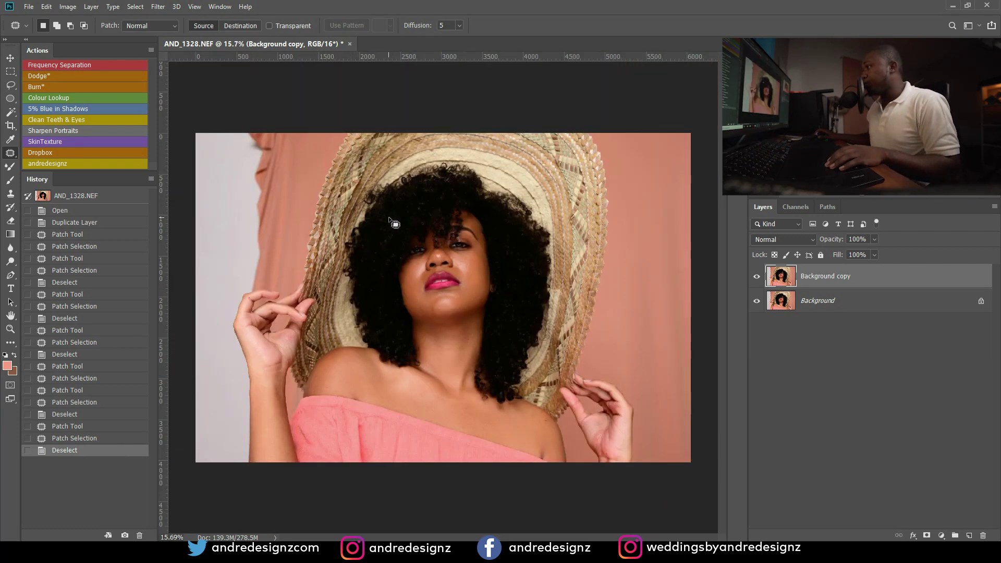
{"action": "scroll", "coordinate": [429, 240], "scroll_direction": "up", "scroll_amount": 1}
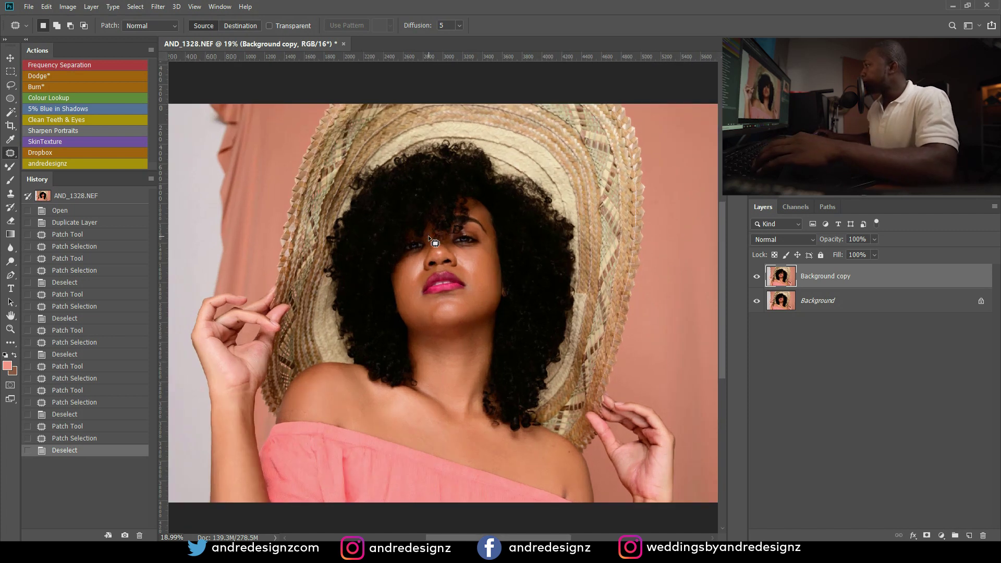
{"action": "scroll", "coordinate": [429, 240], "scroll_direction": "down", "scroll_amount": 1}
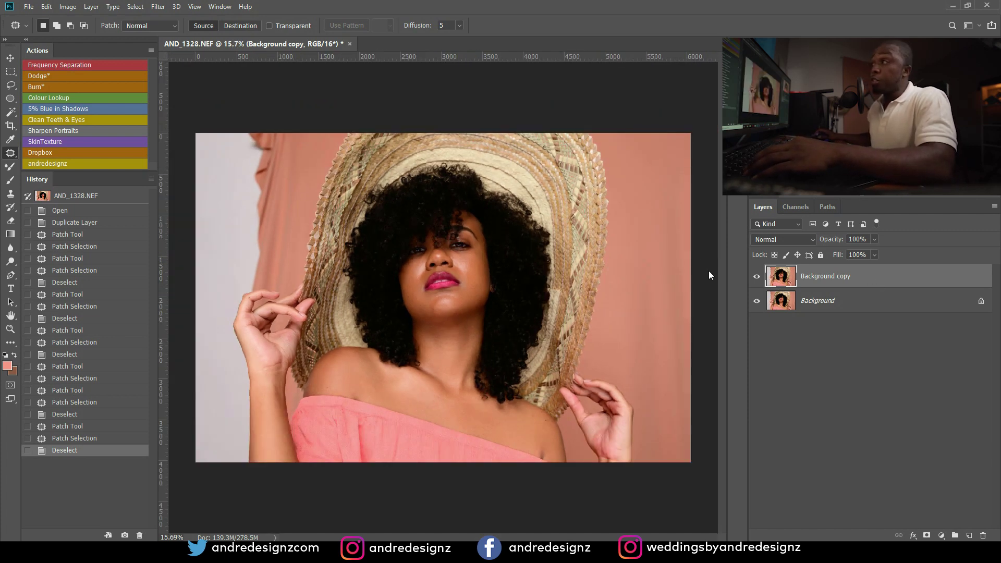
Step: Run the Frequency Separation action, accepting a Gaussian Blur radius of 6.4 pixels for the Low* layer
{"action": "left_click", "coordinate": [92, 65]}
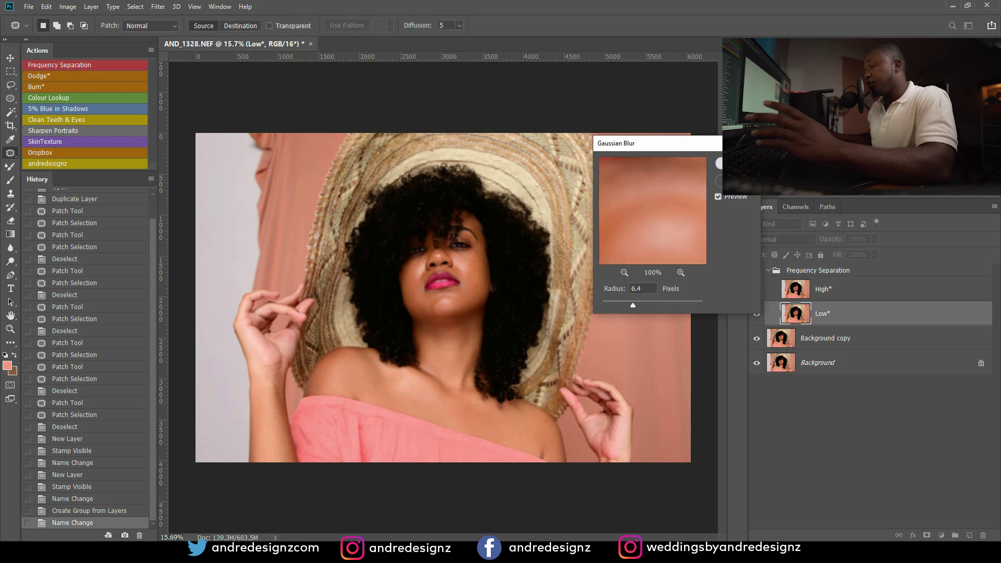
{"action": "key", "text": "Return"}
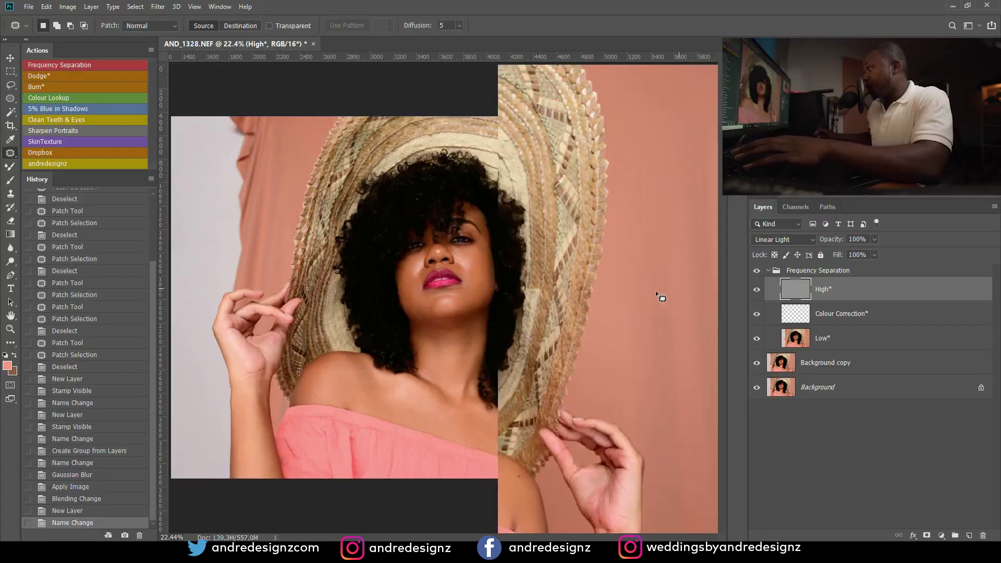
Step: Patch uneven skin texture under the eye and between the lips and chin on the High* layer, deselecting after each patch
{"action": "scroll", "coordinate": [529, 252], "scroll_direction": "up", "scroll_amount": 3}
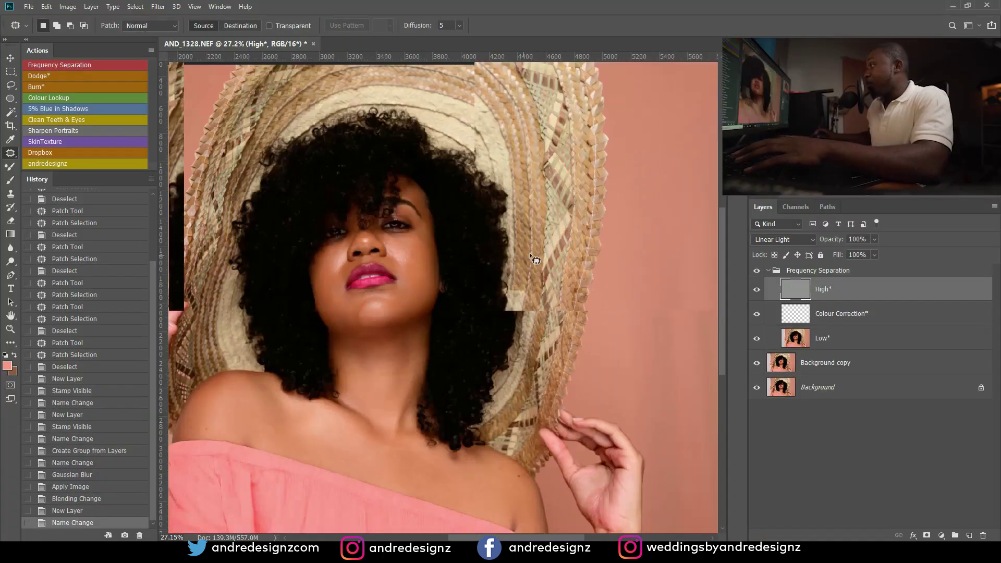
{"action": "scroll", "coordinate": [346, 240], "scroll_direction": "up", "scroll_amount": 2}
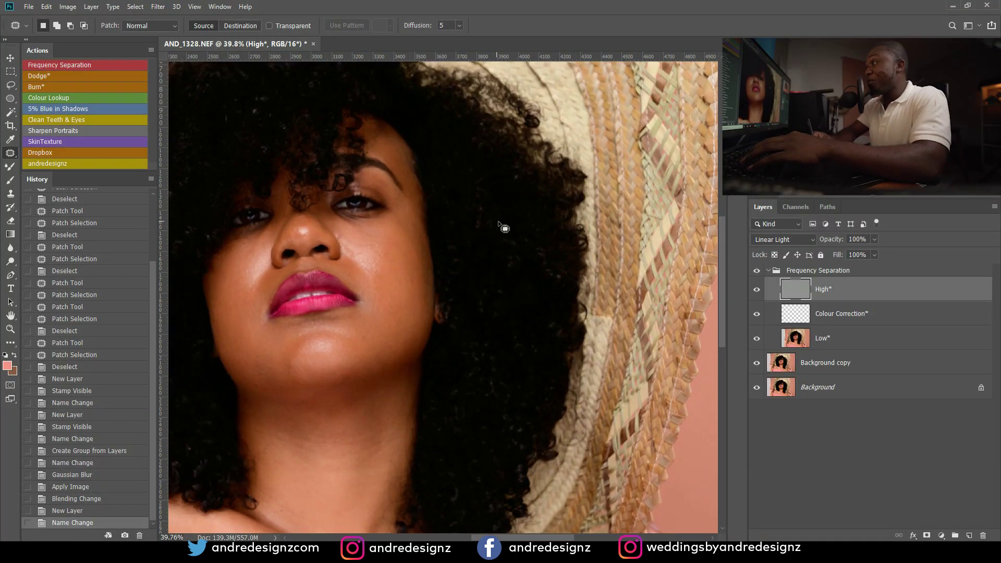
{"action": "mouse_move", "coordinate": [336, 239]}
{"action": "left_mouse_down"}
{"action": "mouse_move", "coordinate": [357, 242]}
{"action": "mouse_move", "coordinate": [343, 233]}
{"action": "left_mouse_up"}
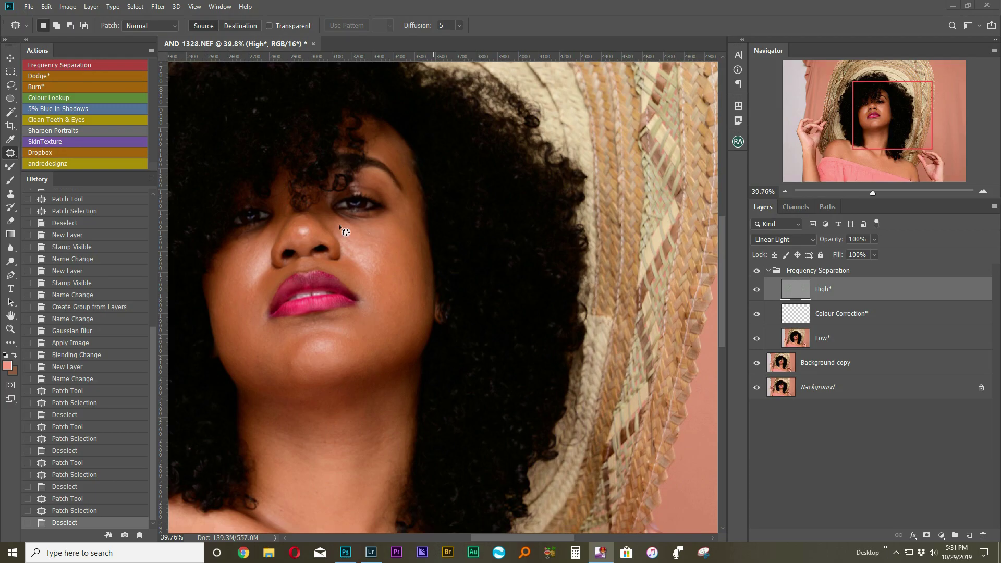
{"action": "left_click_drag", "start_coordinate": [365, 296], "coordinate": [374, 262]}
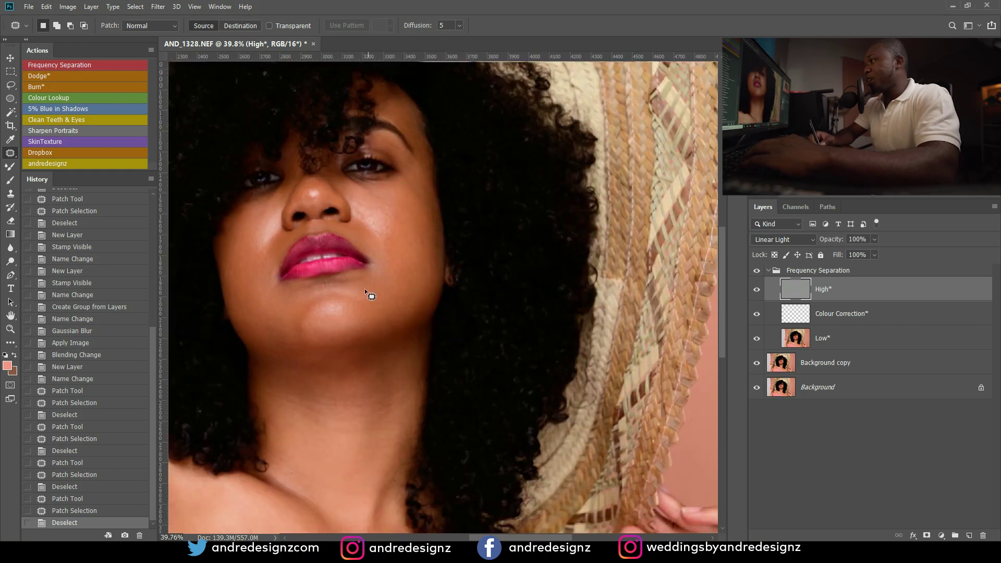
{"action": "mouse_move", "coordinate": [322, 286]}
{"action": "left_mouse_down"}
{"action": "mouse_move", "coordinate": [330, 290]}
{"action": "mouse_move", "coordinate": [320, 295]}
{"action": "mouse_move", "coordinate": [349, 289]}
{"action": "left_mouse_up"}
{"action": "key", "text": "ctrl+d"}
{"action": "key", "text": "ctrl+d"}
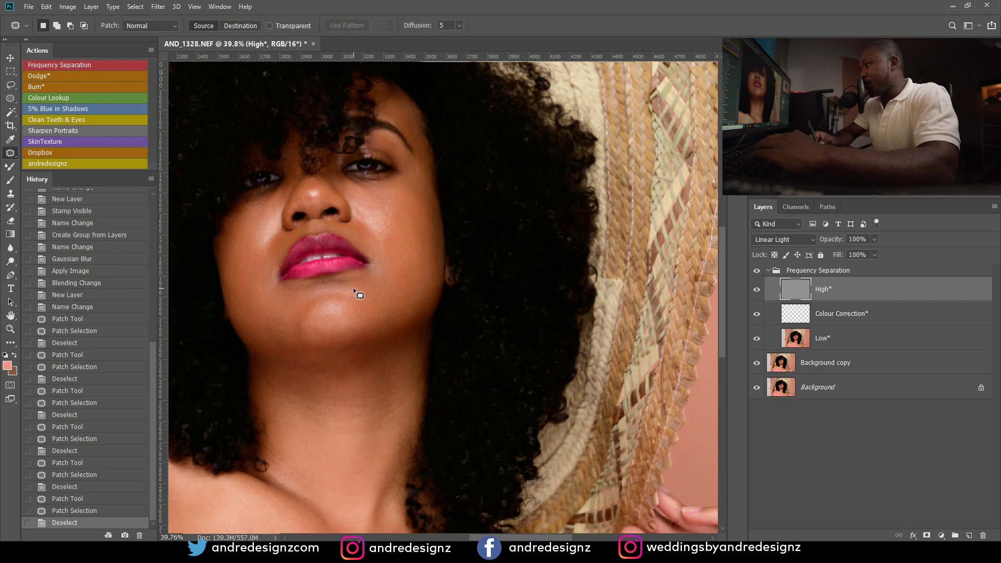
{"action": "mouse_move", "coordinate": [318, 287]}
{"action": "left_mouse_down"}
{"action": "mouse_move", "coordinate": [331, 291]}
{"action": "mouse_move", "coordinate": [313, 294]}
{"action": "mouse_move", "coordinate": [341, 286]}
{"action": "left_mouse_up"}
{"action": "key", "text": "ctrl+d"}
{"action": "key", "text": "ctrl+d"}
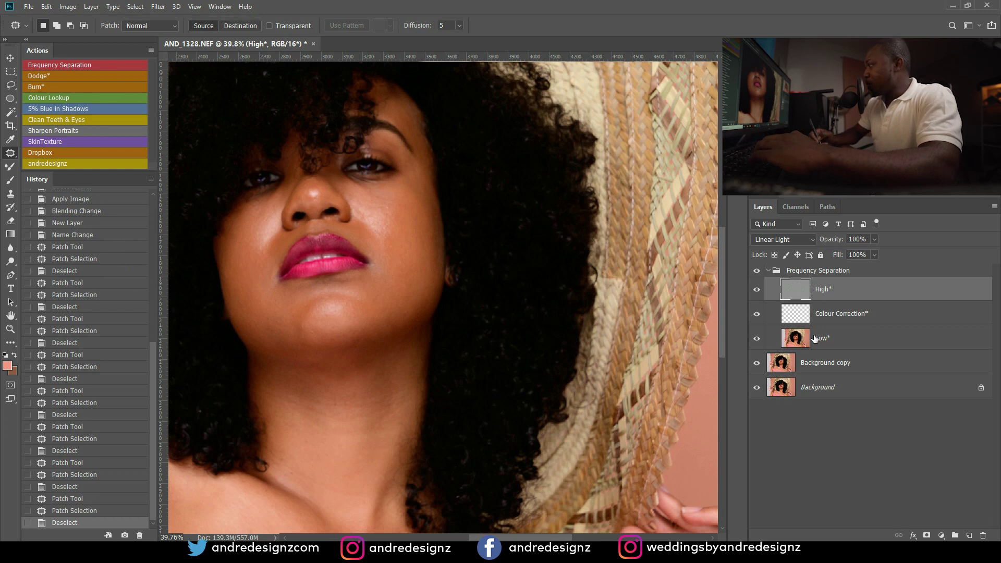
Step: Make the Low* layer active and enlarge the Mixer Brush to 400 pixels
{"action": "scroll", "coordinate": [575, 323], "scroll_direction": "down", "scroll_amount": 3}
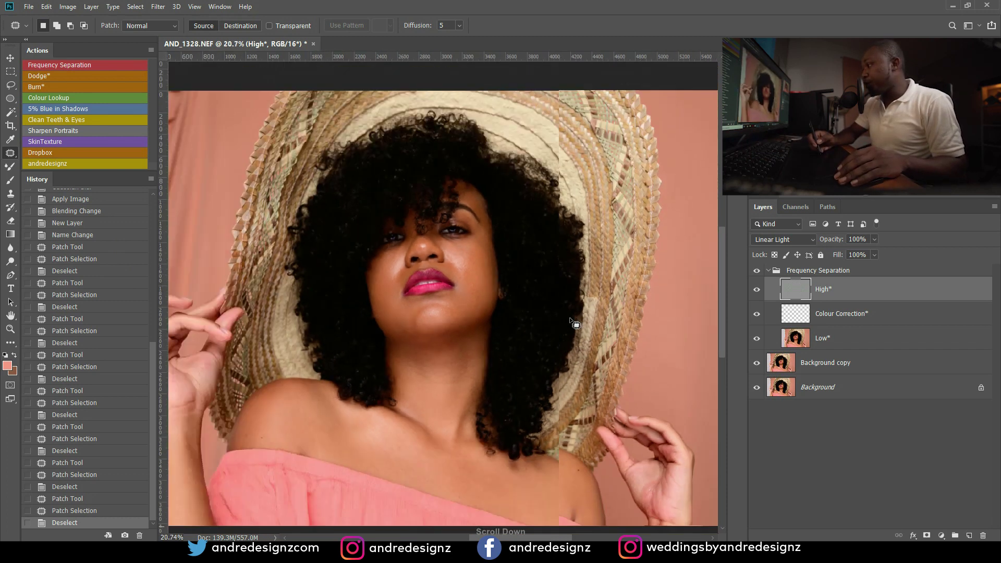
{"action": "left_click", "coordinate": [797, 338]}
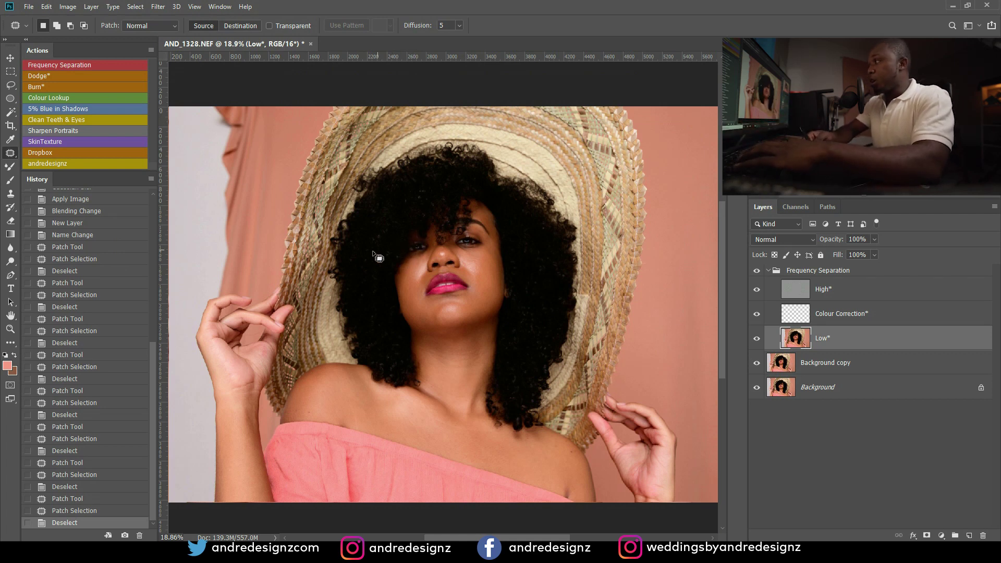
{"action": "key", "text": "b"}
{"action": "key", "text": "bracketright"}
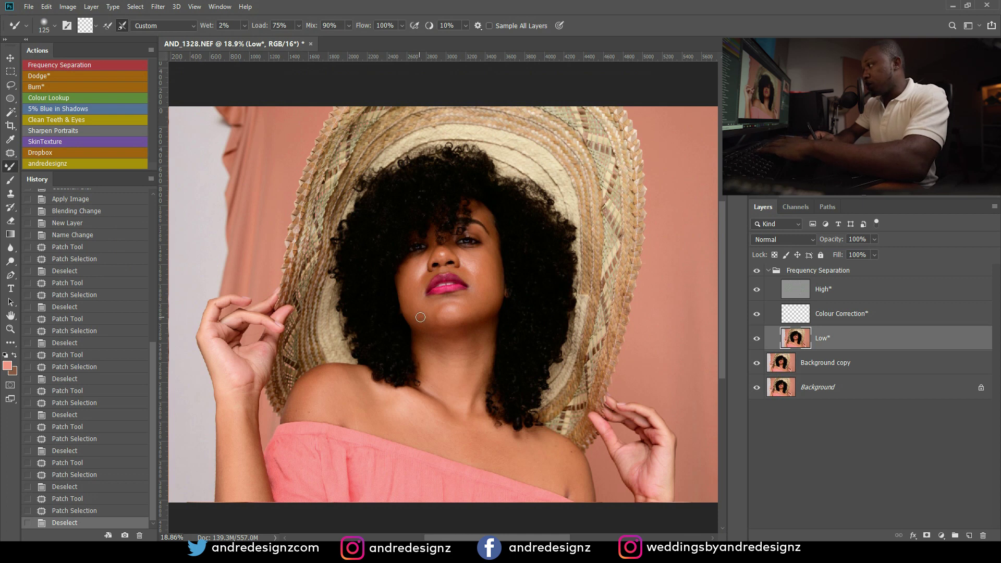
{"action": "key", "text": "bracketright"}
{"action": "key", "text": "bracketright"}
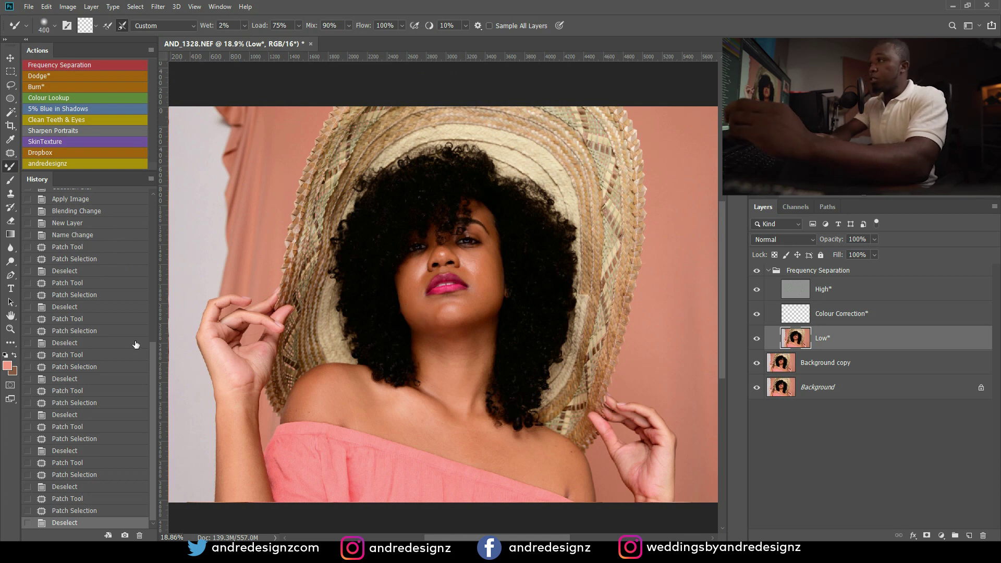
{"action": "left_click", "coordinate": [11, 182], "text": "alt"}
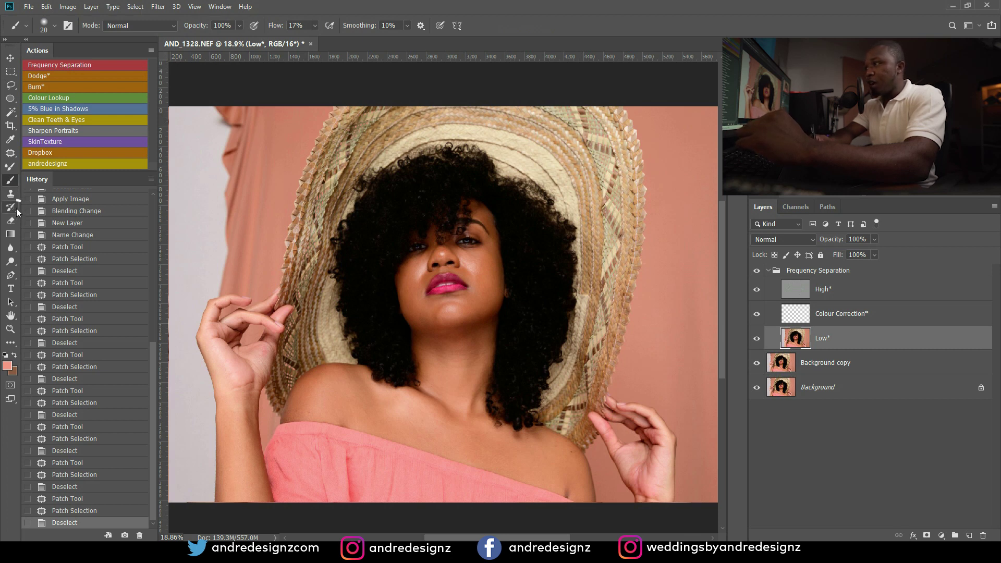
{"action": "left_click", "coordinate": [12, 208]}
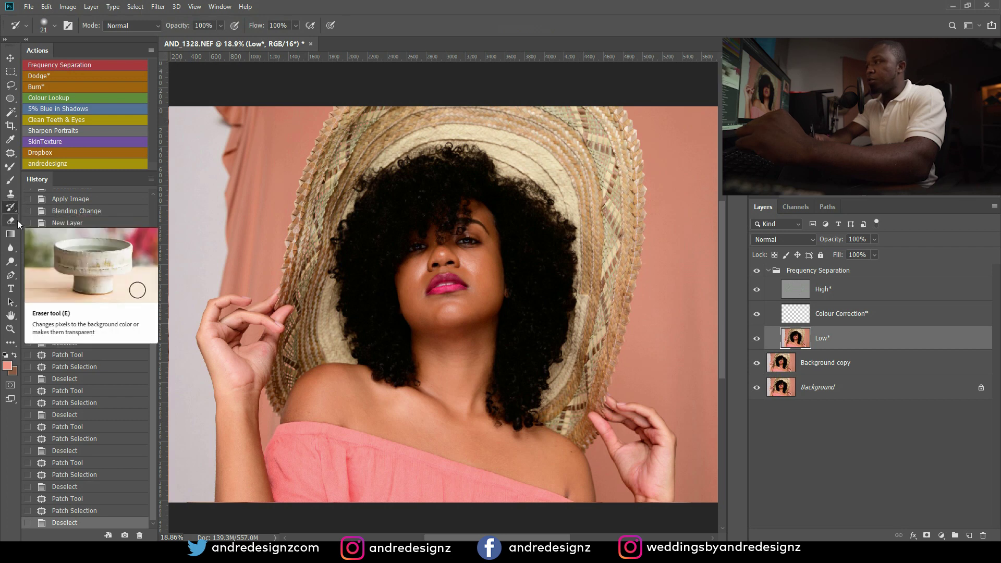
{"action": "left_click", "coordinate": [12, 183]}
{"action": "left_click_drag", "start_coordinate": [11, 172], "coordinate": [37, 192]}
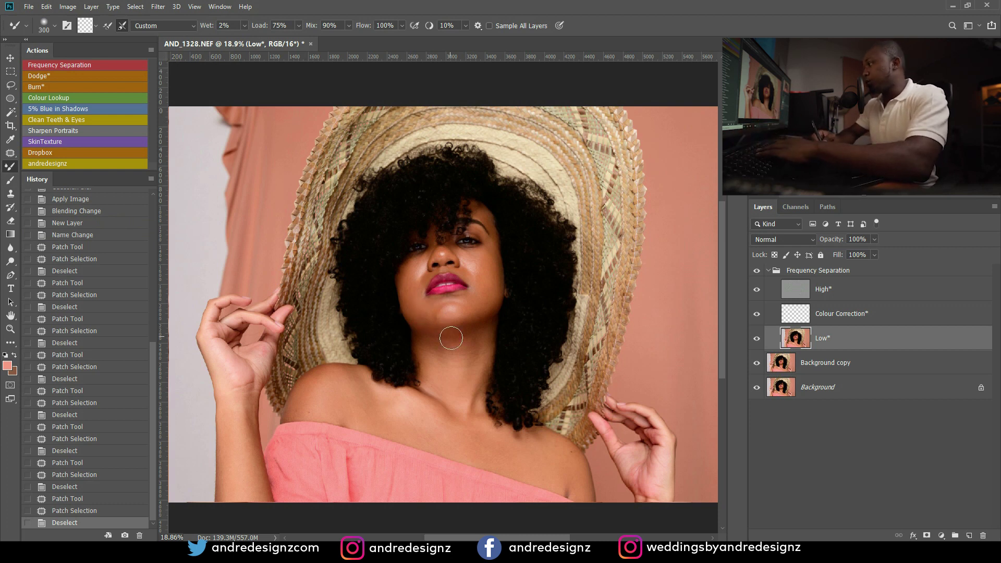
Step: Blend the skin tones on the upper neck, cheek and chin with the Mixer Brush at 200 pixels
{"action": "key", "text": "bracketright"}
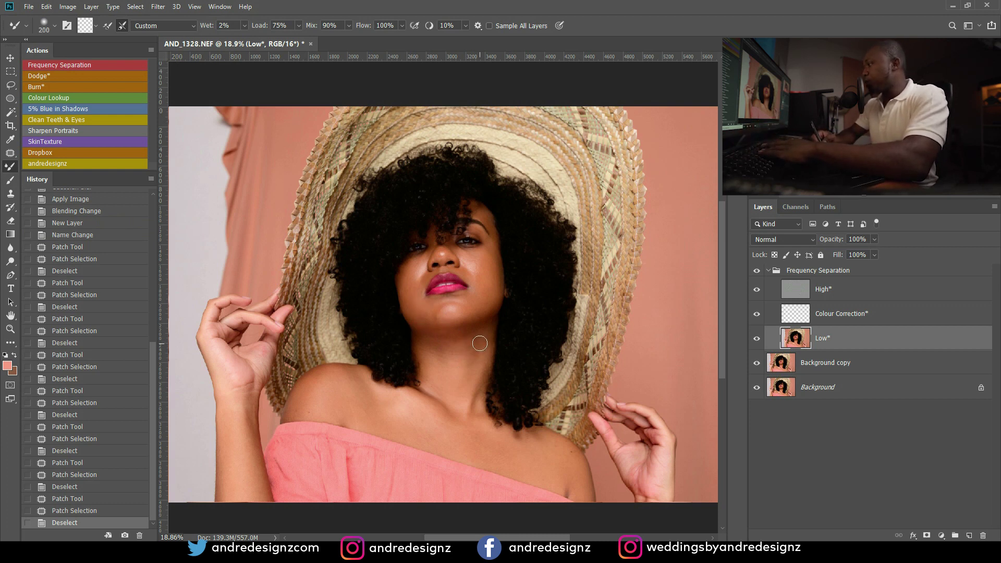
{"action": "mouse_move", "coordinate": [483, 336]}
{"action": "left_mouse_down"}
{"action": "mouse_move", "coordinate": [463, 374]}
{"action": "mouse_move", "coordinate": [431, 335]}
{"action": "mouse_move", "coordinate": [475, 347]}
{"action": "left_mouse_up"}
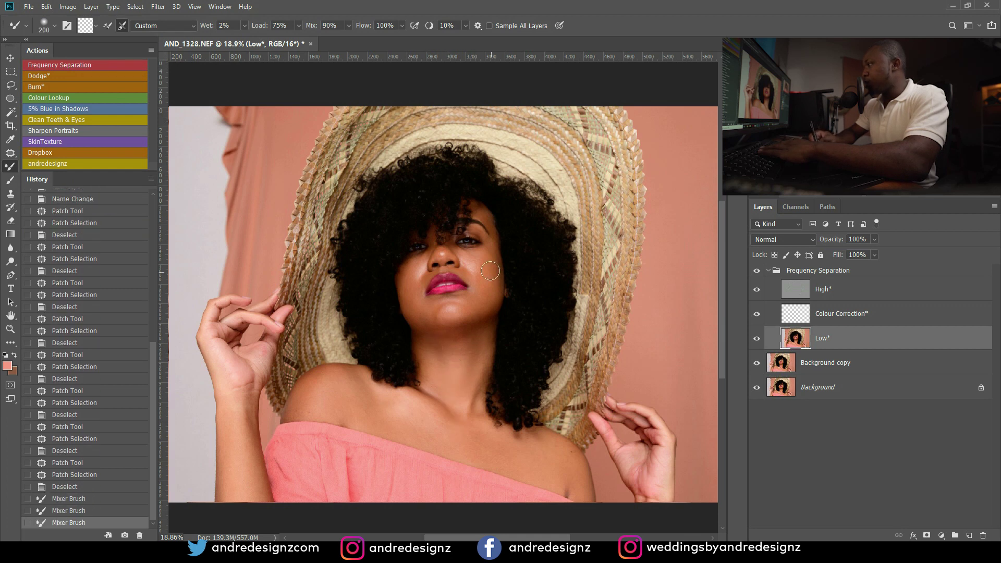
{"action": "left_click_drag", "start_coordinate": [490, 261], "coordinate": [489, 270]}
{"action": "mouse_move", "coordinate": [449, 329]}
{"action": "left_mouse_down"}
{"action": "mouse_move", "coordinate": [448, 305]}
{"action": "mouse_move", "coordinate": [429, 311]}
{"action": "left_mouse_up"}
{"action": "mouse_move", "coordinate": [423, 302]}
{"action": "left_mouse_down"}
{"action": "mouse_move", "coordinate": [467, 259]}
{"action": "mouse_move", "coordinate": [491, 280]}
{"action": "mouse_move", "coordinate": [467, 253]}
{"action": "mouse_move", "coordinate": [487, 304]}
{"action": "mouse_move", "coordinate": [461, 249]}
{"action": "mouse_move", "coordinate": [468, 266]}
{"action": "mouse_move", "coordinate": [482, 258]}
{"action": "mouse_move", "coordinate": [492, 307]}
{"action": "mouse_move", "coordinate": [489, 243]}
{"action": "left_mouse_up"}
Step: Reduce the Mixer Brush to 175 pixels and smooth the lower cheek beside the mouth
{"action": "key", "text": "bracketleft"}
{"action": "key", "text": "bracketleft"}
{"action": "key", "text": "bracketleft"}
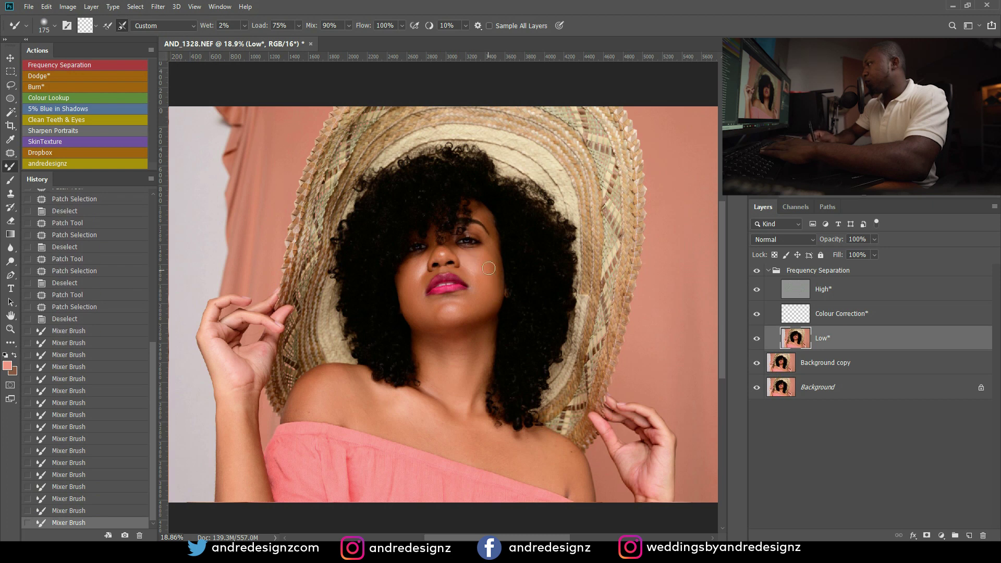
{"action": "left_click_drag", "start_coordinate": [483, 305], "coordinate": [481, 298]}
Step: Blend the skin beside the eye with the Mixer Brush at 100 pixels and the cheek below it at 175 pixels
{"action": "scroll", "coordinate": [480, 293], "scroll_direction": "up", "scroll_amount": 2}
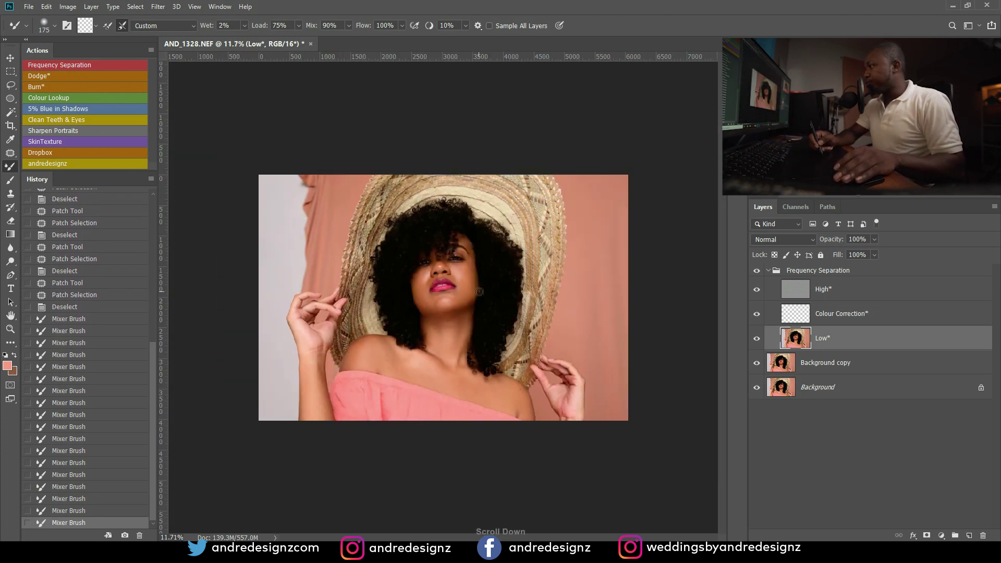
{"action": "scroll", "coordinate": [479, 293], "scroll_direction": "up", "scroll_amount": 3}
{"action": "key", "text": "bracketleft"}
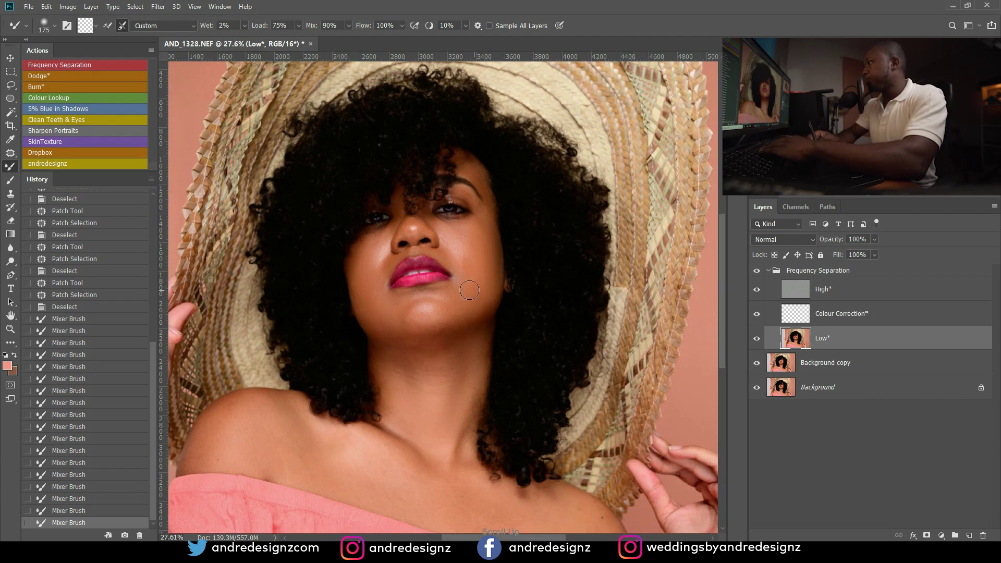
{"action": "left_click_drag", "start_coordinate": [487, 198], "coordinate": [483, 206]}
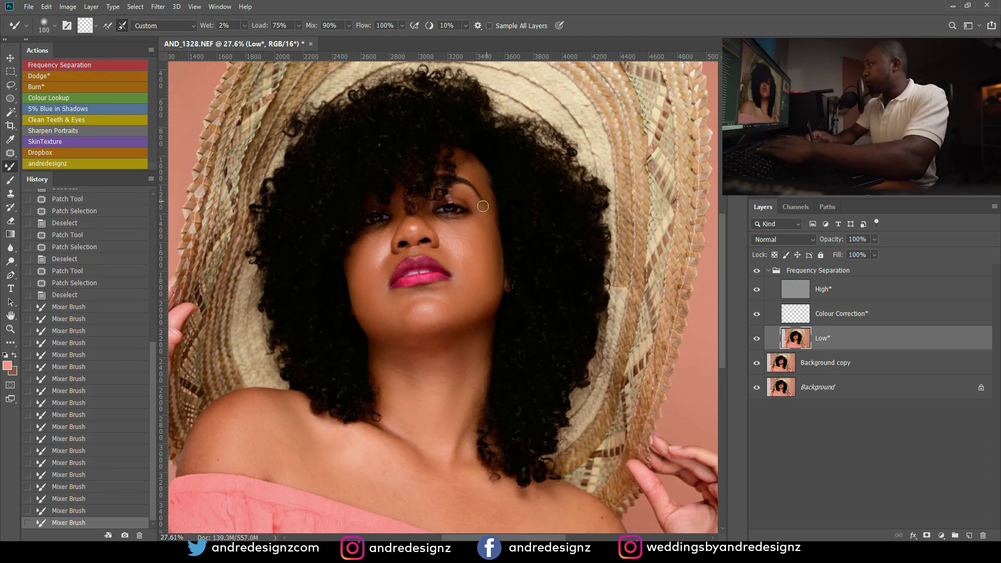
{"action": "key", "text": "bracketright"}
{"action": "key", "text": "bracketright"}
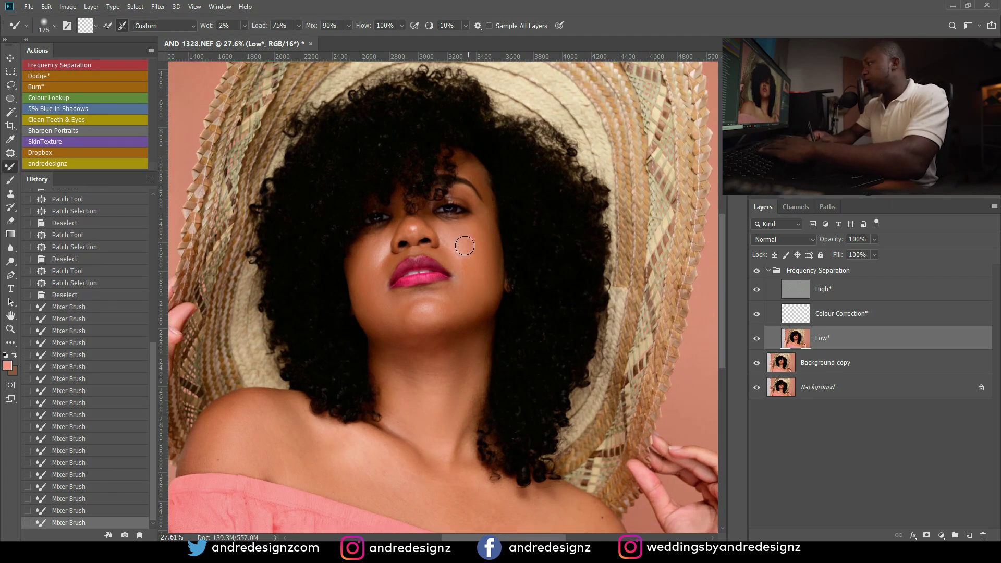
{"action": "left_click_drag", "start_coordinate": [461, 248], "coordinate": [457, 253]}
Step: Smooth the chin, jaw and the cheek on the hair-covered side of the face with the Mixer Brush at 125 pixels
{"action": "key", "text": "bracketleft"}
{"action": "key", "text": "bracketleft"}
{"action": "left_click", "coordinate": [424, 313]}
{"action": "left_click", "coordinate": [406, 308]}
{"action": "left_click", "coordinate": [369, 313]}
{"action": "left_click", "coordinate": [385, 228]}
{"action": "left_click", "coordinate": [376, 278]}
{"action": "left_click", "coordinate": [374, 304]}
{"action": "left_click", "coordinate": [396, 258]}
{"action": "left_click", "coordinate": [380, 290]}
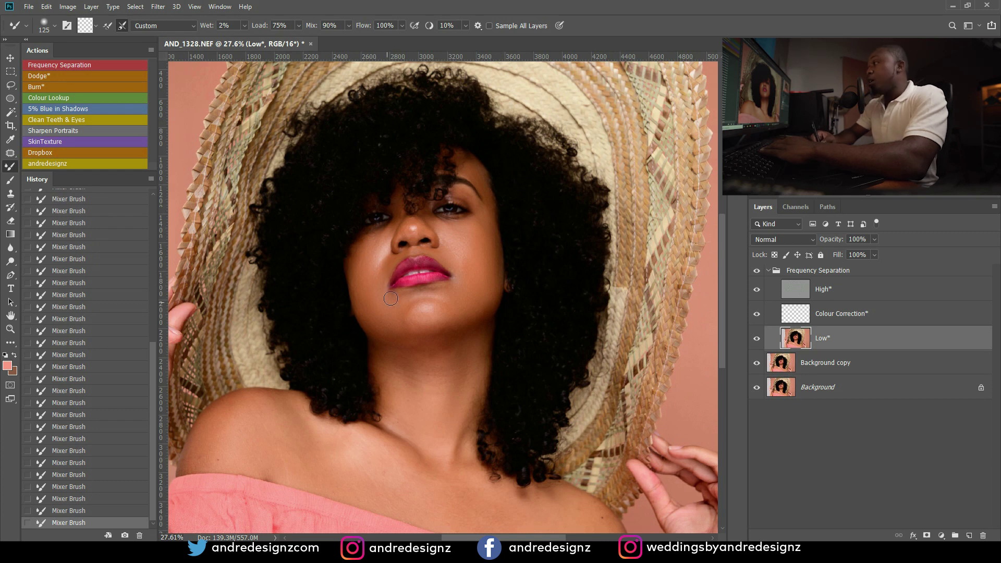
Step: Blend the chin with the Mixer Brush at 250 and 125 pixels, and compare the portrait with the Frequency Separation group hidden and shown
{"action": "key", "text": "bracketright"}
{"action": "key", "text": "bracketright"}
{"action": "key", "text": "bracketright"}
{"action": "key", "text": "bracketright"}
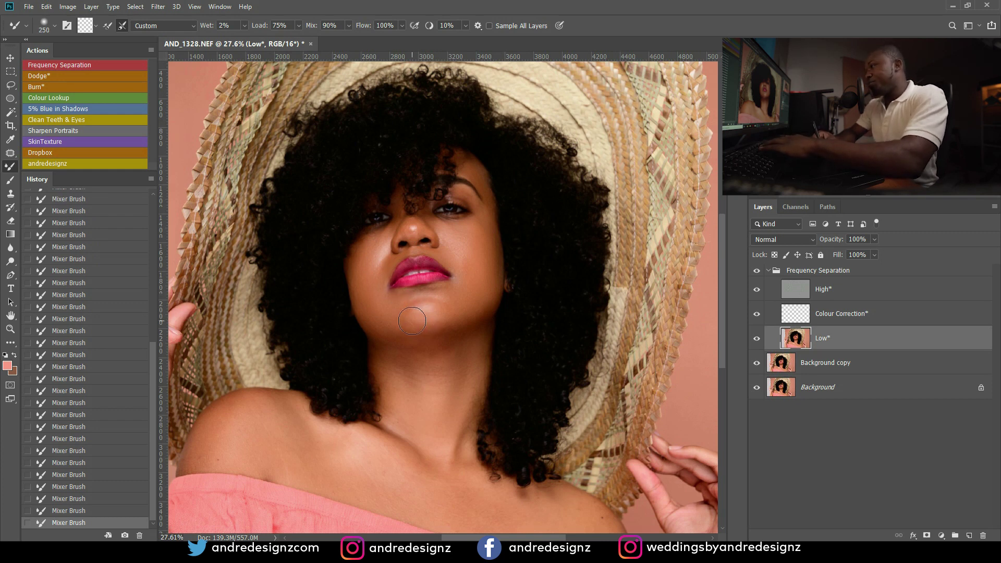
{"action": "key", "text": "bracketleft"}
{"action": "key", "text": "bracketleft"}
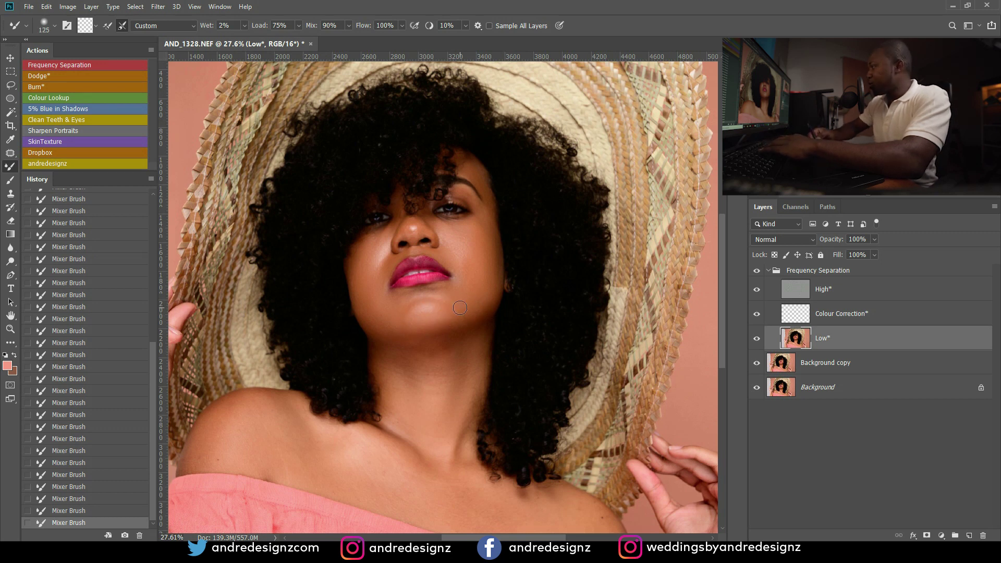
{"action": "left_click", "coordinate": [757, 271]}
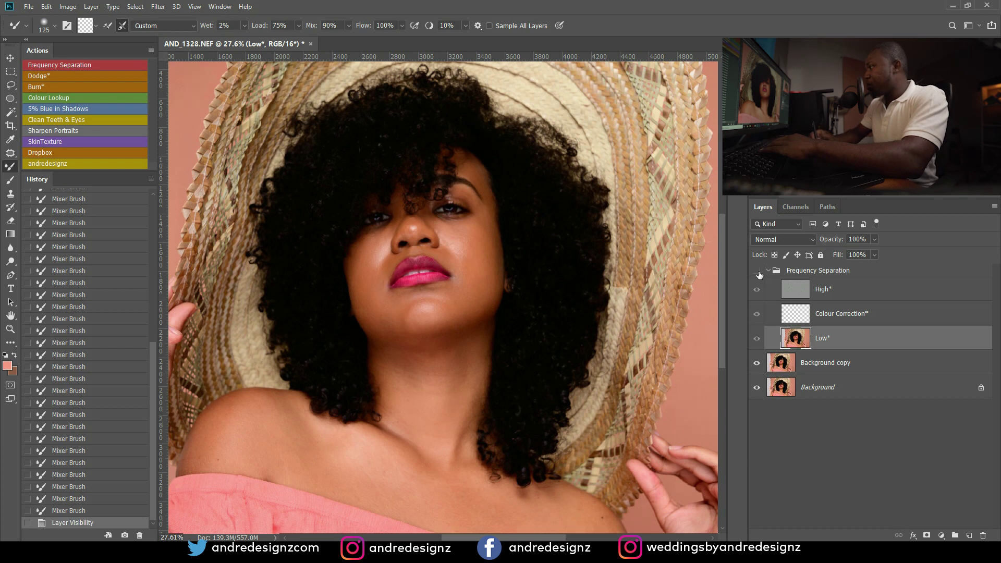
{"action": "left_click", "coordinate": [756, 272]}
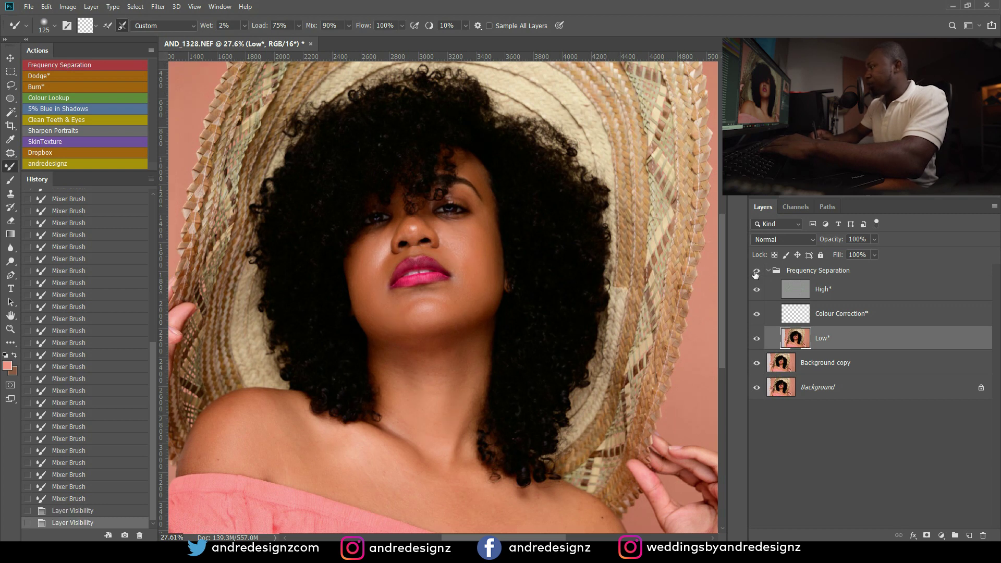
Step: Even out the highlights on the cheek below the exposed eye and under the chin with the Mixer Brush at 200 pixels
{"action": "key", "text": "bracketright"}
{"action": "key", "text": "bracketright"}
{"action": "key", "text": "bracketright"}
{"action": "left_click", "coordinate": [475, 257]}
{"action": "left_click", "coordinate": [489, 276]}
{"action": "left_click", "coordinate": [480, 268]}
{"action": "left_click", "coordinate": [472, 266]}
{"action": "left_click", "coordinate": [467, 263]}
{"action": "left_click", "coordinate": [459, 255]}
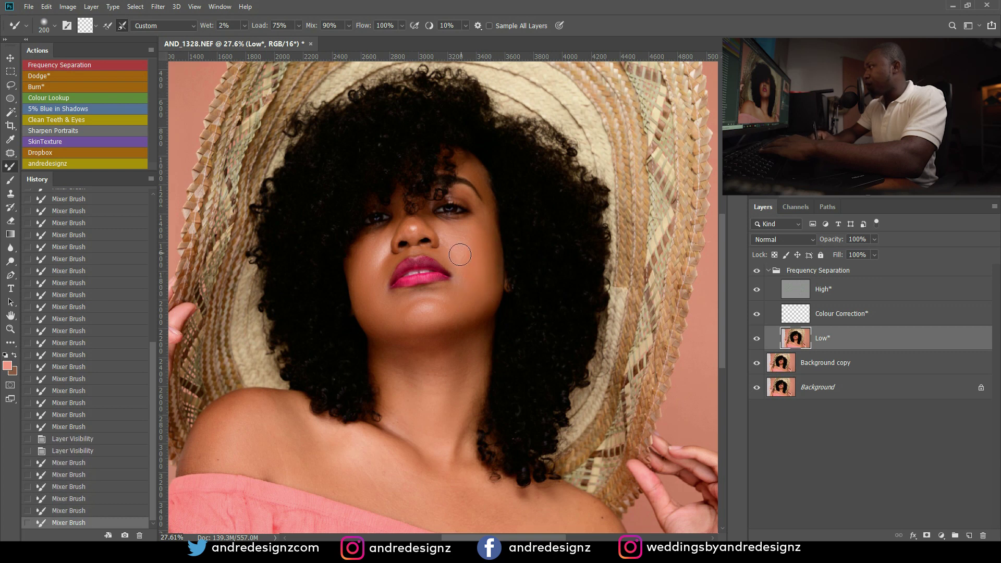
{"action": "left_click", "coordinate": [460, 255]}
{"action": "left_click", "coordinate": [481, 227]}
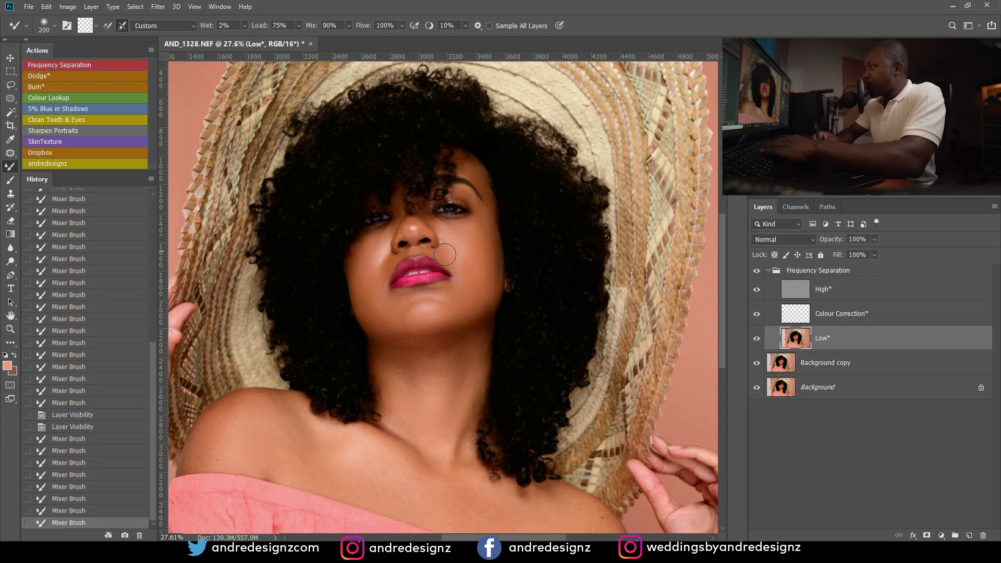
{"action": "left_click", "coordinate": [424, 338]}
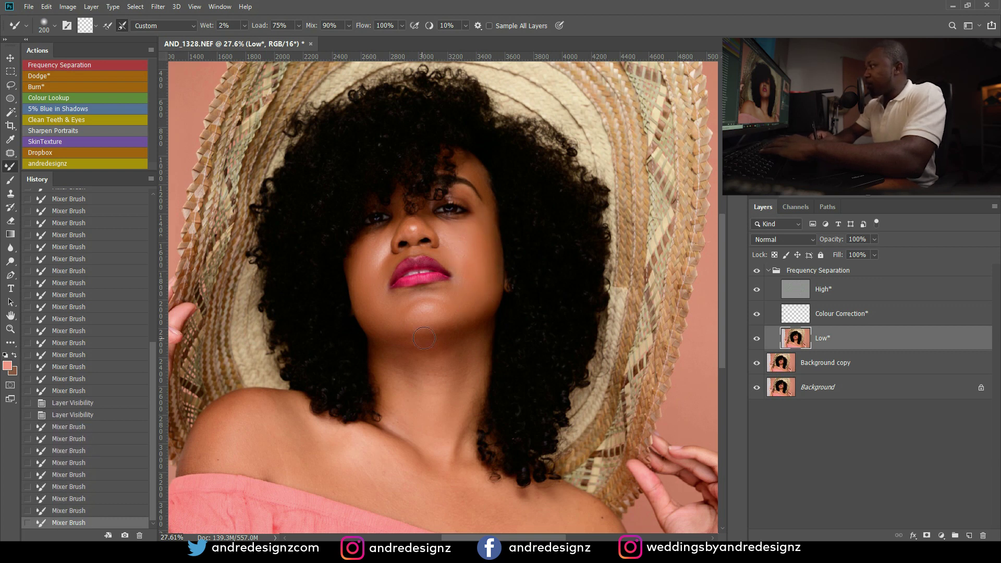
Step: Smooth the nose and the skin above the upper lip with a small Mixer Brush of about 90 pixels
{"action": "left_click", "coordinate": [406, 231]}
{"action": "left_click", "coordinate": [417, 225]}
{"action": "left_click", "coordinate": [426, 239]}
{"action": "left_click", "coordinate": [419, 235]}
{"action": "left_click", "coordinate": [410, 231]}
{"action": "left_click", "coordinate": [412, 251]}
{"action": "key", "text": "bracketright"}
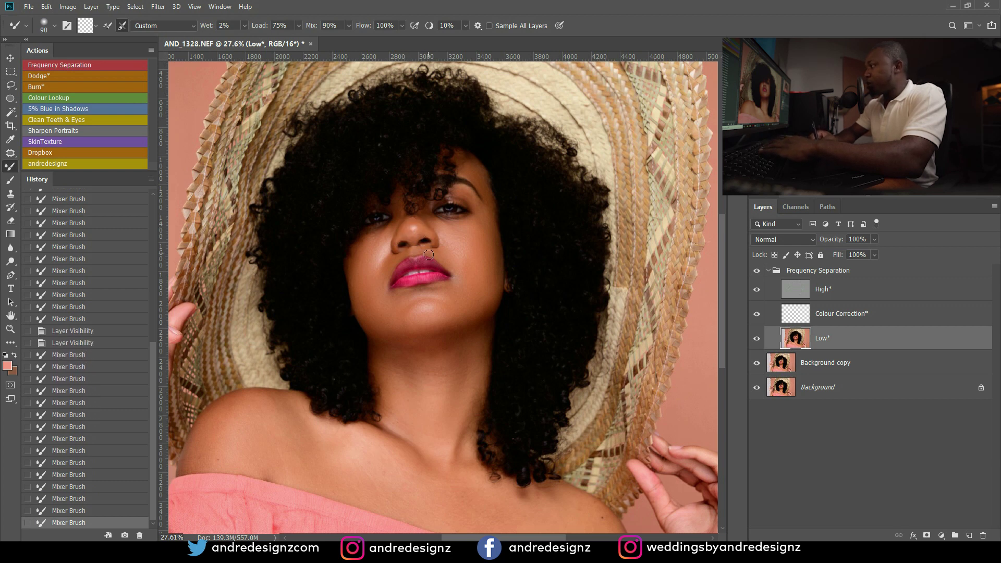
Step: Blend the cheek on the exposed side down to the jaw and chin with the Mixer Brush at 200 pixels
{"action": "left_click_drag", "start_coordinate": [479, 245], "coordinate": [467, 256]}
{"action": "left_click", "coordinate": [454, 304]}
{"action": "left_click", "coordinate": [471, 271]}
{"action": "left_click", "coordinate": [468, 312]}
{"action": "left_click", "coordinate": [472, 306]}
{"action": "left_click", "coordinate": [417, 332]}
Step: Soften the tone transitions on the opposite cheek, beside the nose and mouth, with the 200-pixel Mixer Brush
{"action": "left_click", "coordinate": [377, 280]}
{"action": "left_click", "coordinate": [384, 297]}
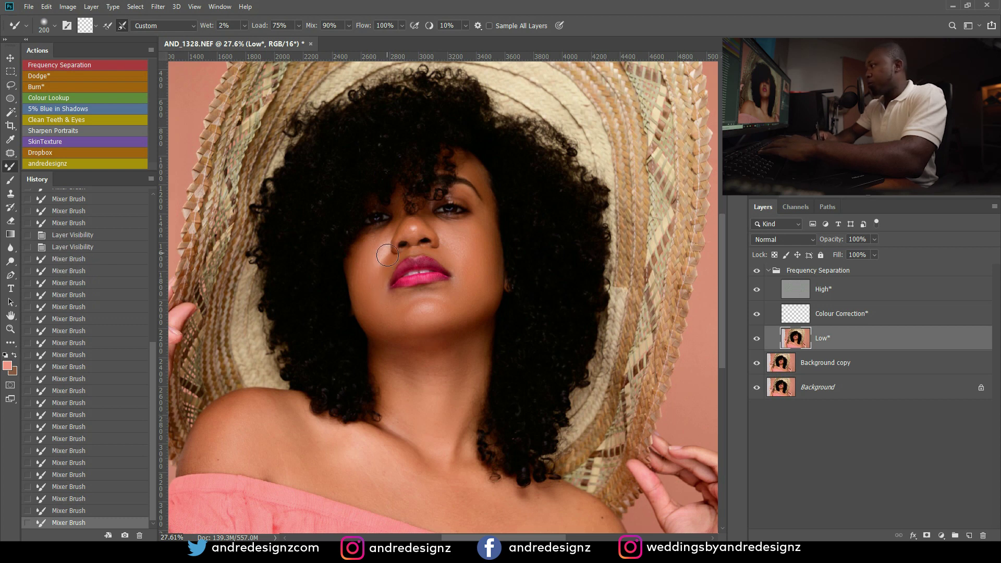
{"action": "left_click", "coordinate": [366, 274]}
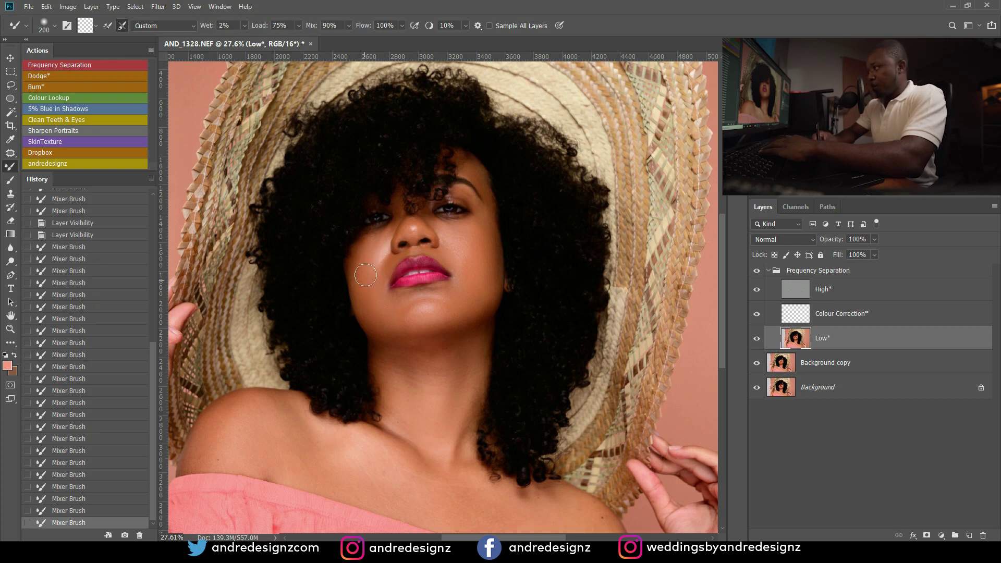
{"action": "left_click", "coordinate": [371, 269]}
{"action": "left_click", "coordinate": [376, 259]}
Step: Smooth the neck with the Mixer Brush at 200 pixels and the shoulder at 300 pixels
{"action": "left_click", "coordinate": [414, 368]}
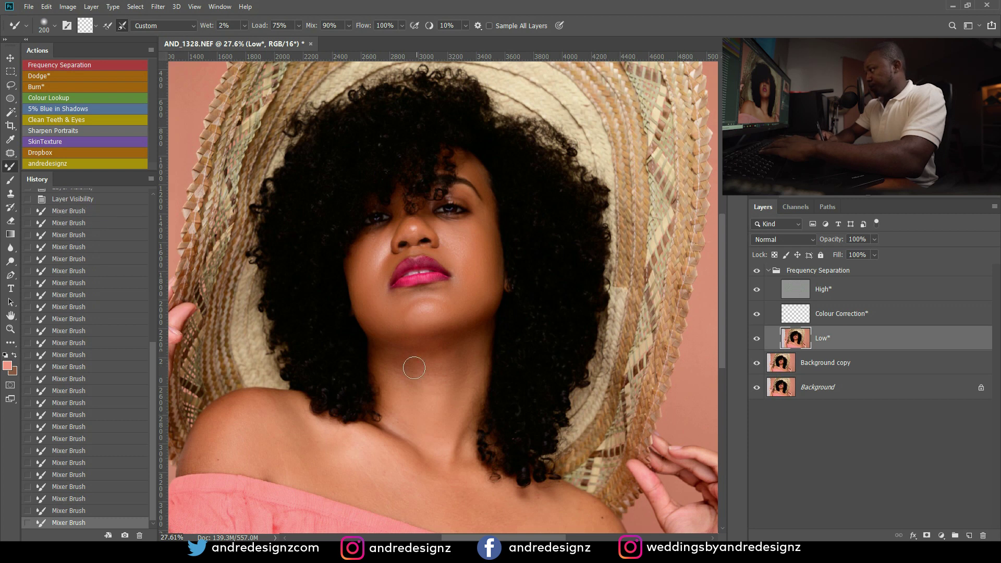
{"action": "left_click", "coordinate": [421, 410]}
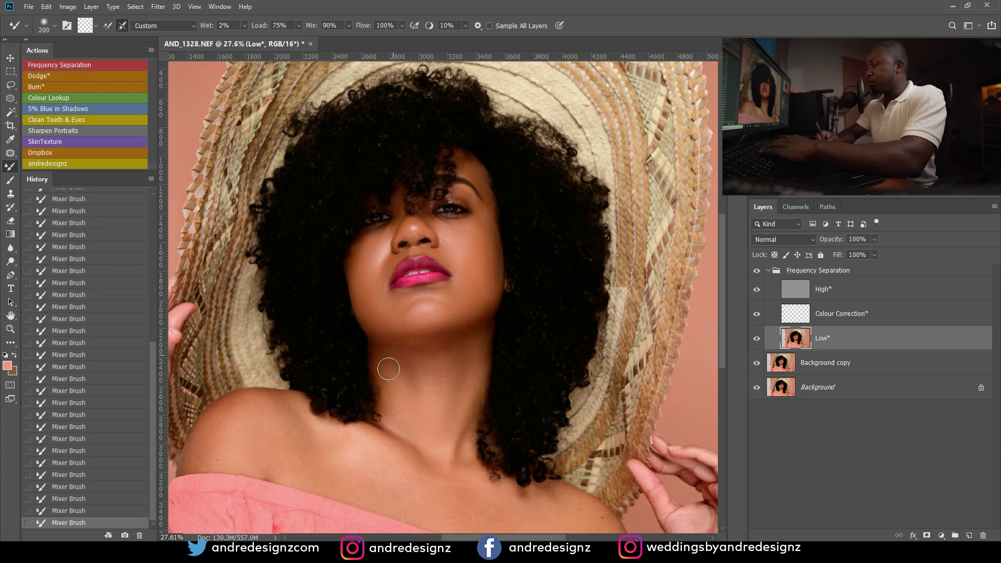
{"action": "key", "text": "bracketright"}
{"action": "key", "text": "bracketright"}
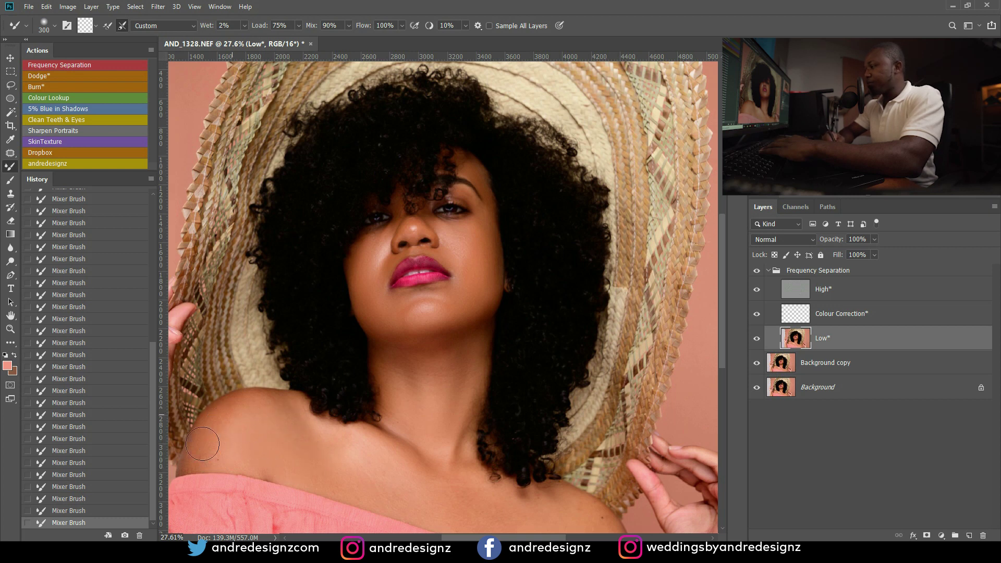
Step: Blend the remaining skin on the chest, raised arm and shoulder, reducing the Mixer Brush from 300 to 200 pixels
{"action": "left_click_drag", "start_coordinate": [420, 405], "coordinate": [346, 217]}
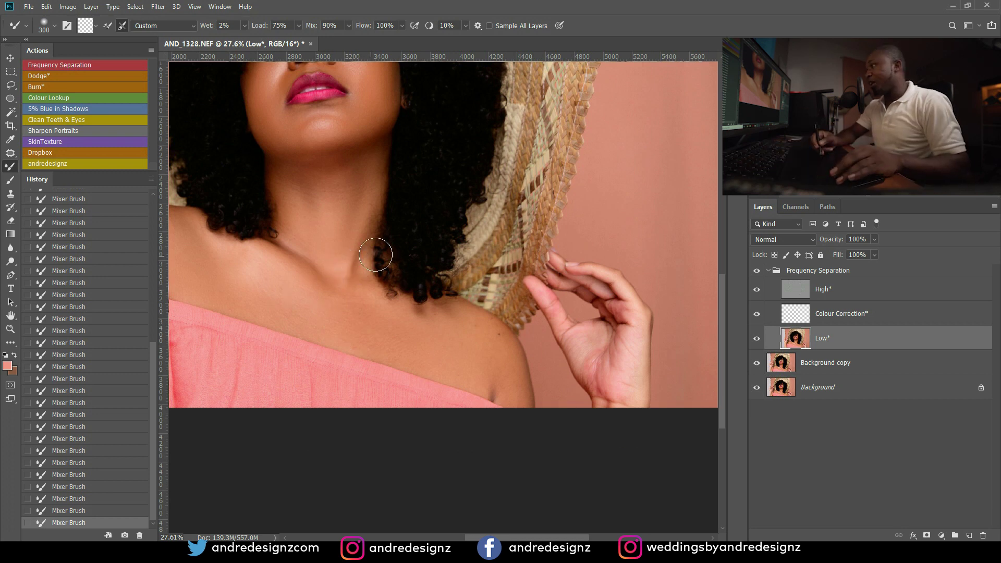
{"action": "scroll", "coordinate": [306, 291], "scroll_direction": "down", "scroll_amount": 2}
{"action": "scroll", "coordinate": [528, 369], "scroll_direction": "down", "scroll_amount": 1}
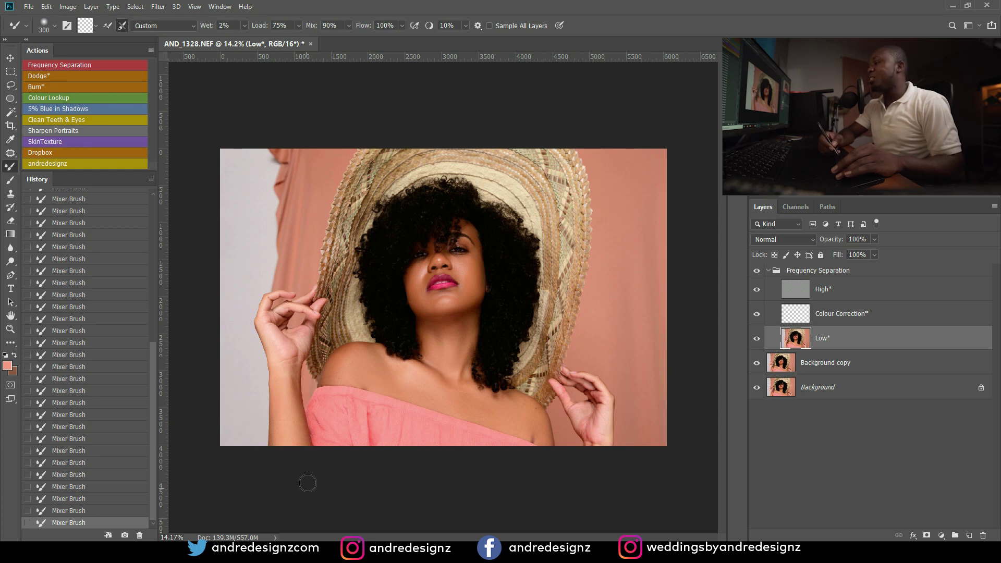
{"action": "scroll", "coordinate": [302, 447], "scroll_direction": "up", "scroll_amount": 3}
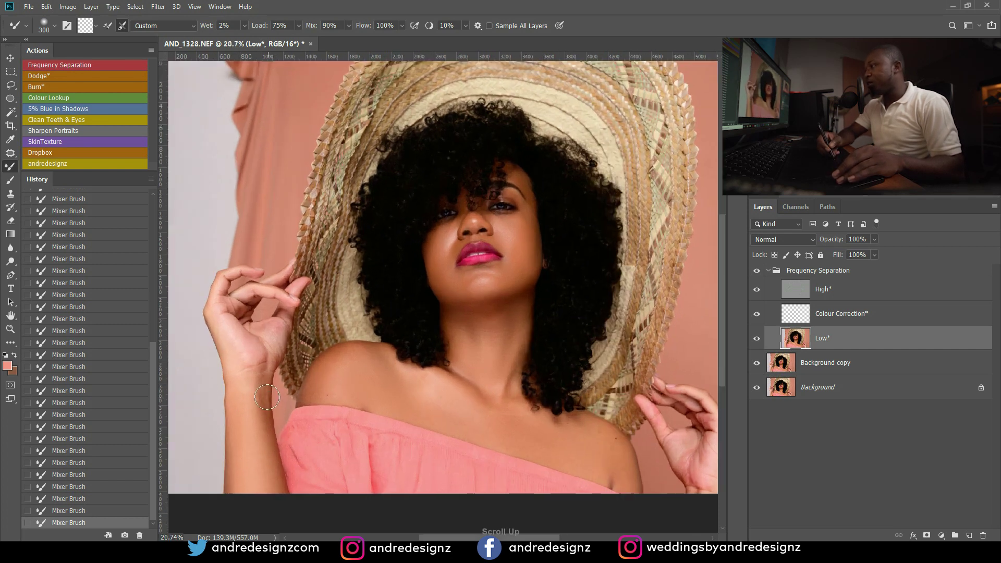
{"action": "scroll", "coordinate": [271, 391], "scroll_direction": "down", "scroll_amount": 1}
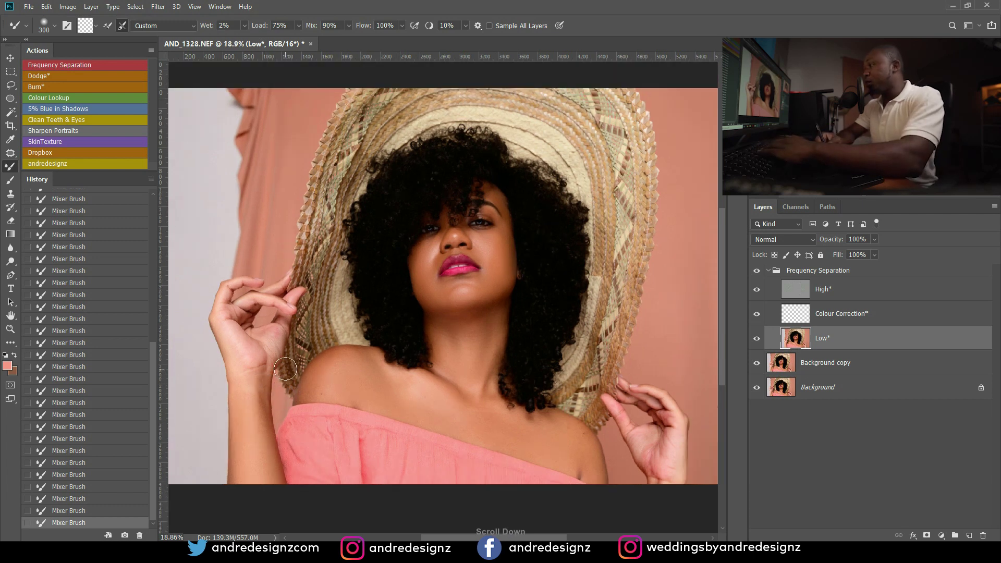
{"action": "key", "text": "bracketleft"}
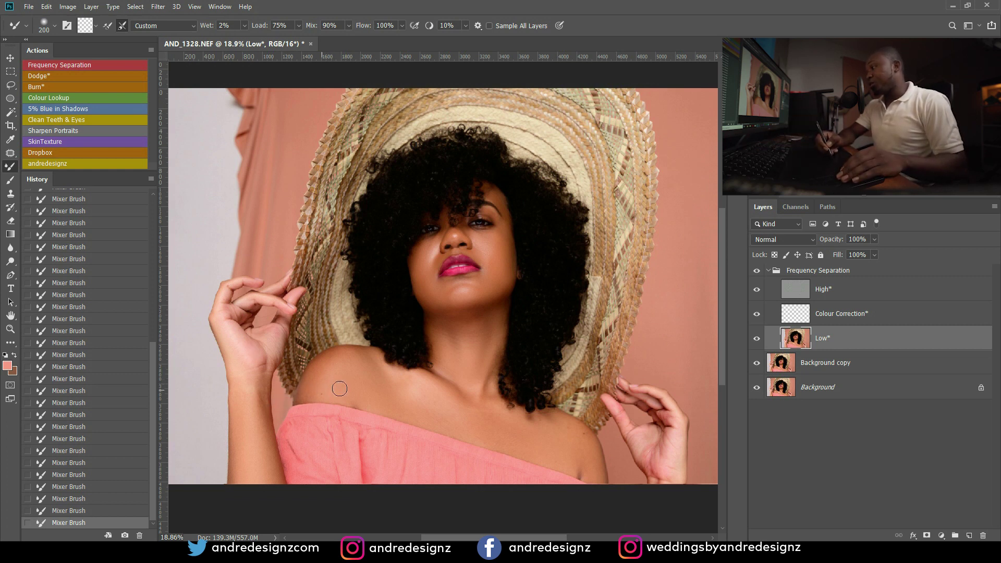
Step: Inspect the skin blending across the whole portrait and up close on the face
{"action": "scroll", "coordinate": [388, 365], "scroll_direction": "up", "scroll_amount": 1}
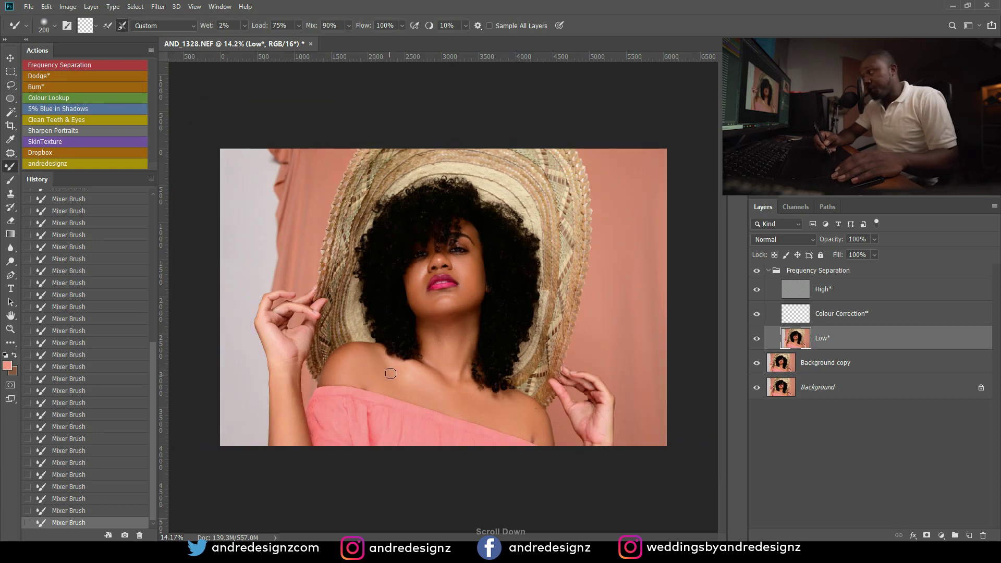
{"action": "scroll", "coordinate": [387, 365], "scroll_direction": "down", "scroll_amount": 3}
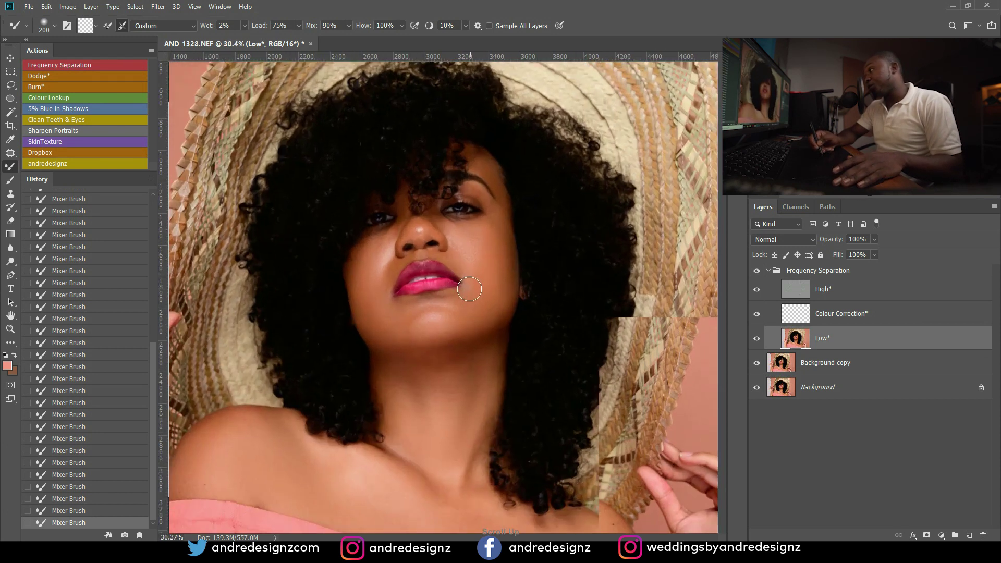
{"action": "scroll", "coordinate": [470, 289], "scroll_direction": "down", "scroll_amount": 1}
{"action": "scroll", "coordinate": [464, 289], "scroll_direction": "up", "scroll_amount": 5}
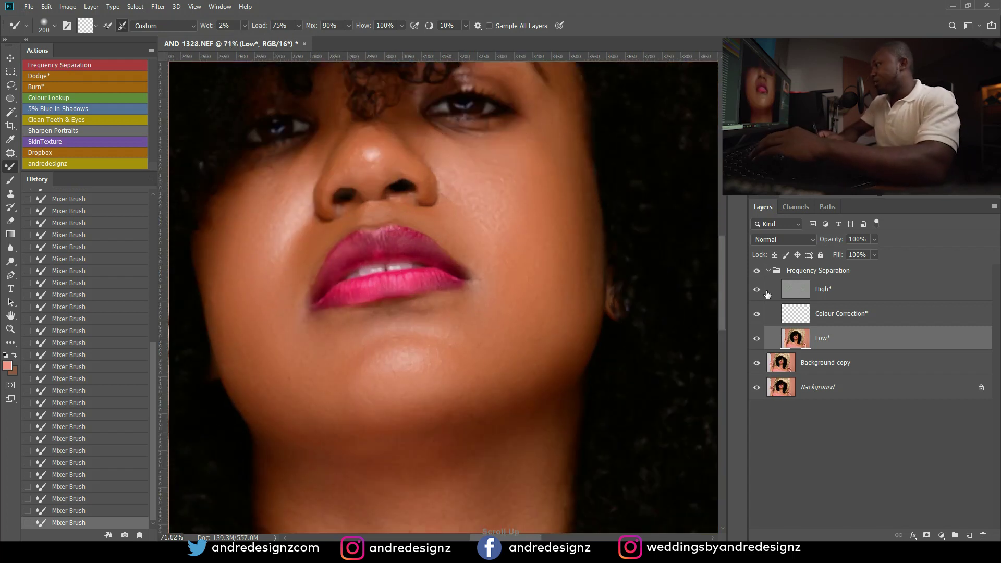
{"action": "left_click", "coordinate": [839, 315]}
{"action": "key", "text": "b"}
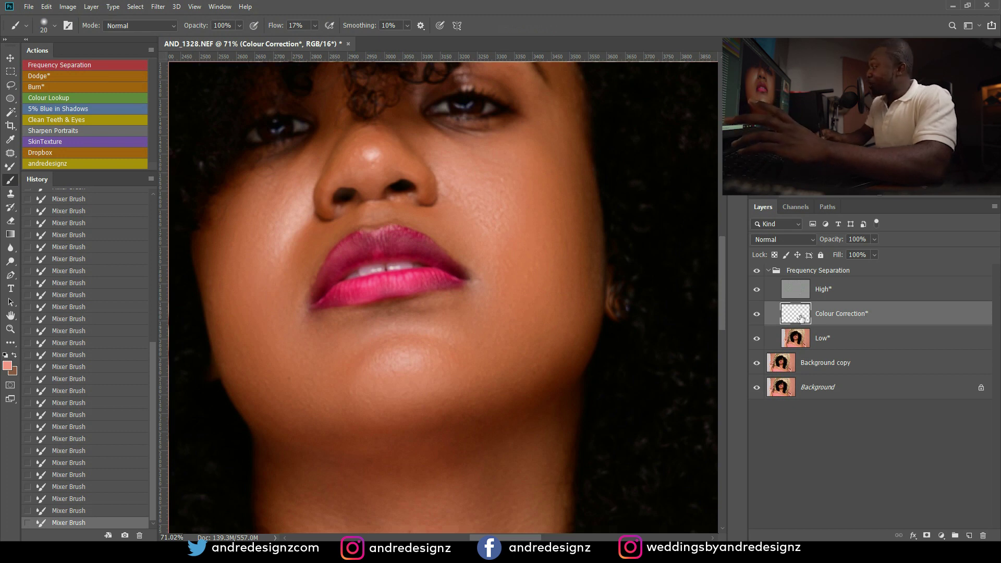
{"action": "left_click", "coordinate": [832, 334]}
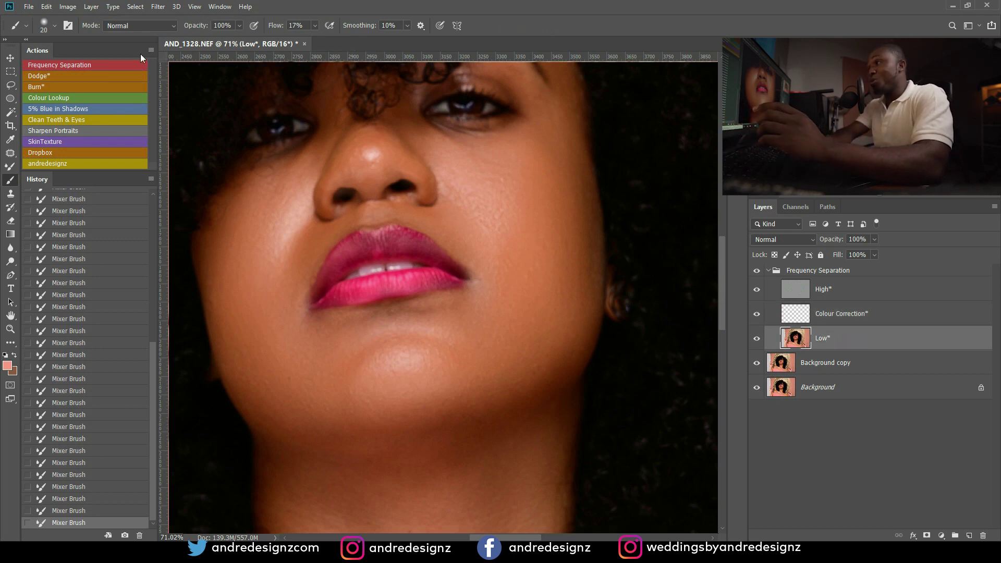
{"action": "left_click", "coordinate": [11, 168]}
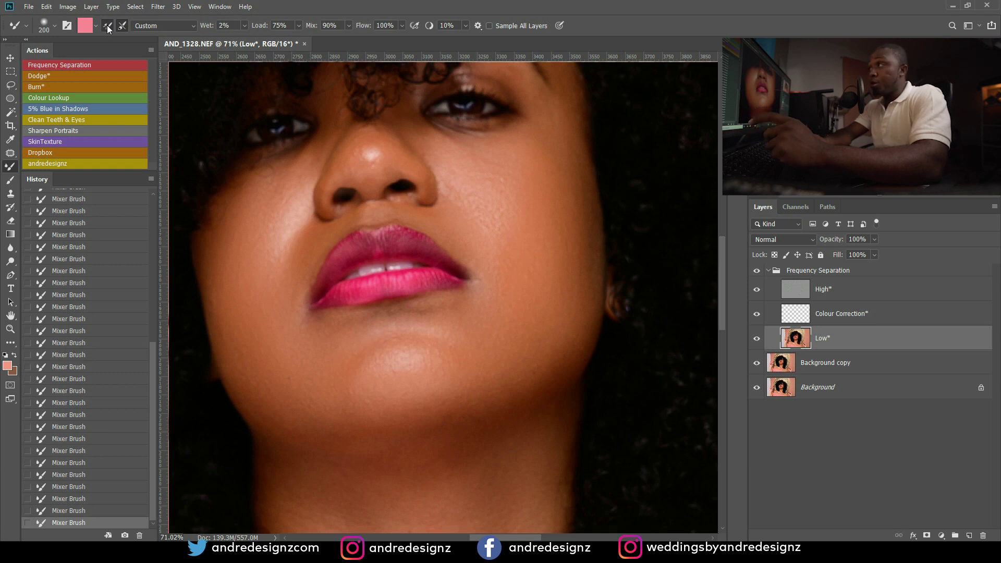
{"action": "left_click", "coordinate": [96, 27]}
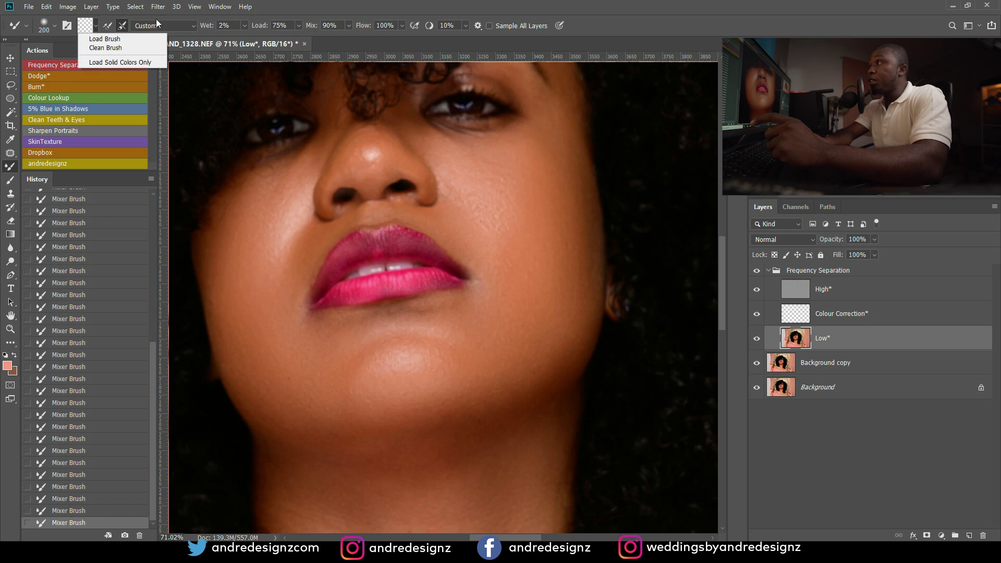
{"action": "left_click", "coordinate": [232, 31]}
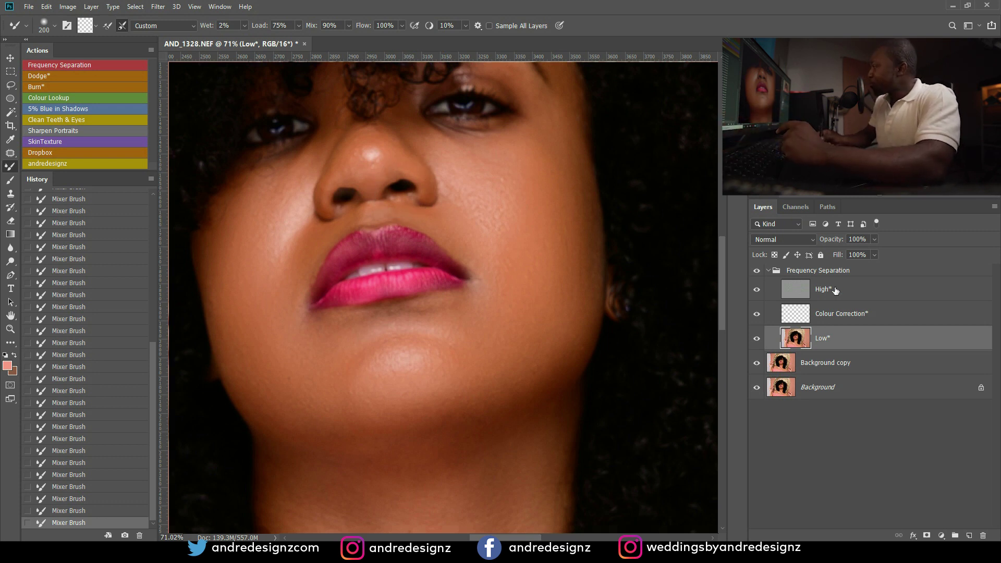
Step: Select the Colour Correction* layer and set up the Brush tool with 1% flow
{"action": "left_click", "coordinate": [828, 314]}
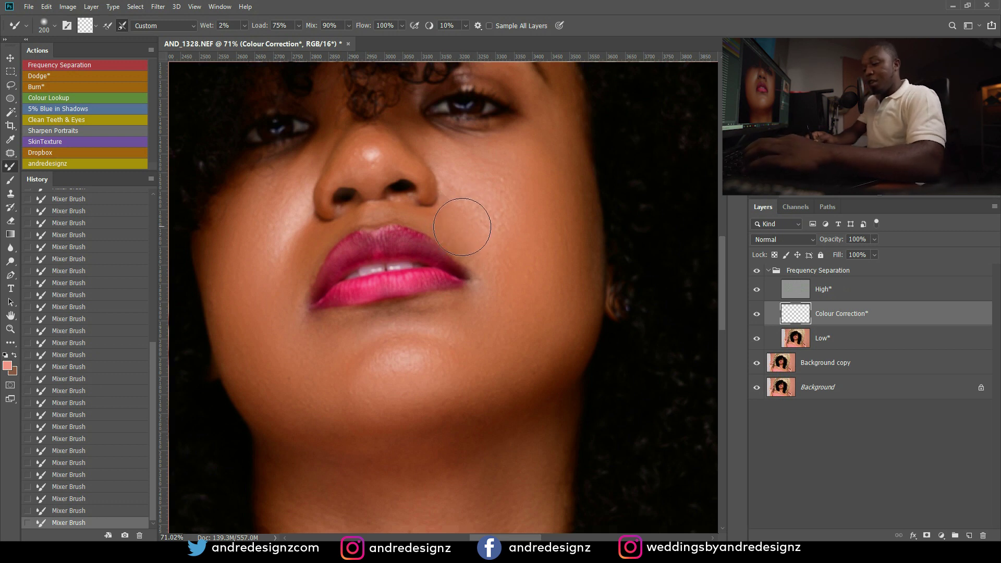
{"action": "key", "text": "b"}
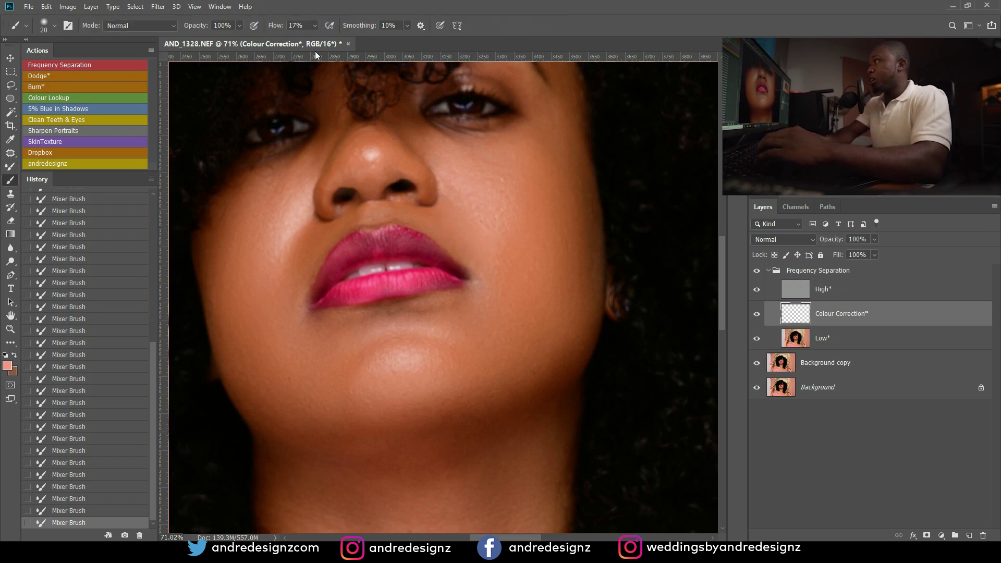
{"action": "left_click", "coordinate": [315, 26]}
{"action": "key", "text": "bracketleft"}
{"action": "key", "text": "bracketleft"}
{"action": "key", "text": "bracketleft"}
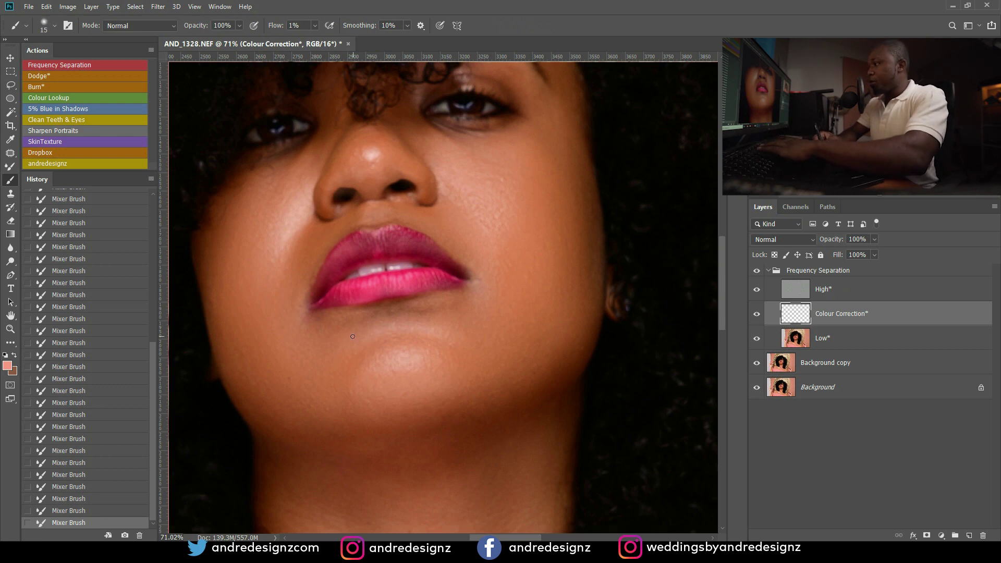
Step: Sample the skin tone below the lower lip and paint over the dark area there with a 40-pixel brush
{"action": "key", "text": "bracketright"}
{"action": "key", "text": "bracketright"}
{"action": "key", "text": "bracketright"}
{"action": "key", "text": "bracketright"}
{"action": "key", "text": "bracketright"}
{"action": "key", "text": "bracketright"}
{"action": "key", "text": "bracketright"}
{"action": "left_click", "coordinate": [357, 332], "text": "alt"}
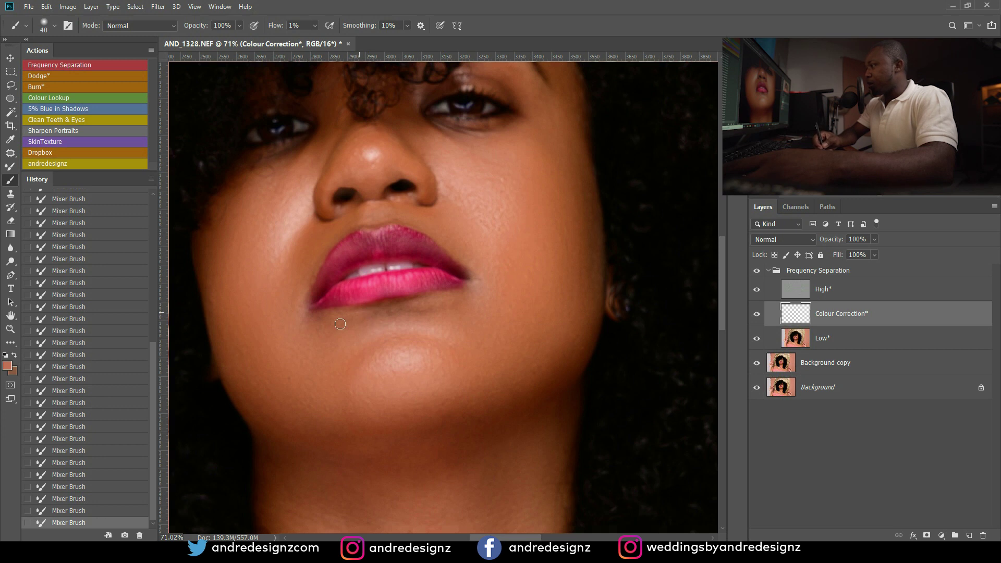
{"action": "mouse_move", "coordinate": [372, 316]}
{"action": "left_mouse_down"}
{"action": "mouse_move", "coordinate": [309, 321]}
{"action": "mouse_move", "coordinate": [362, 327]}
{"action": "left_mouse_up"}
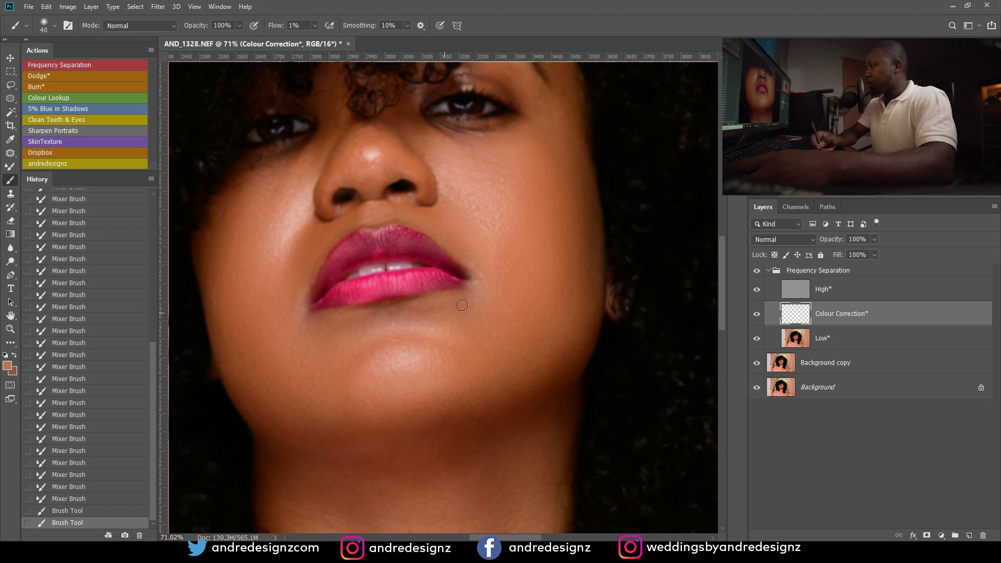
Step: Compare the image with and without the Colour Correction* layer, and paint under the lip's other side with a 60-pixel brush
{"action": "left_click", "coordinate": [757, 315]}
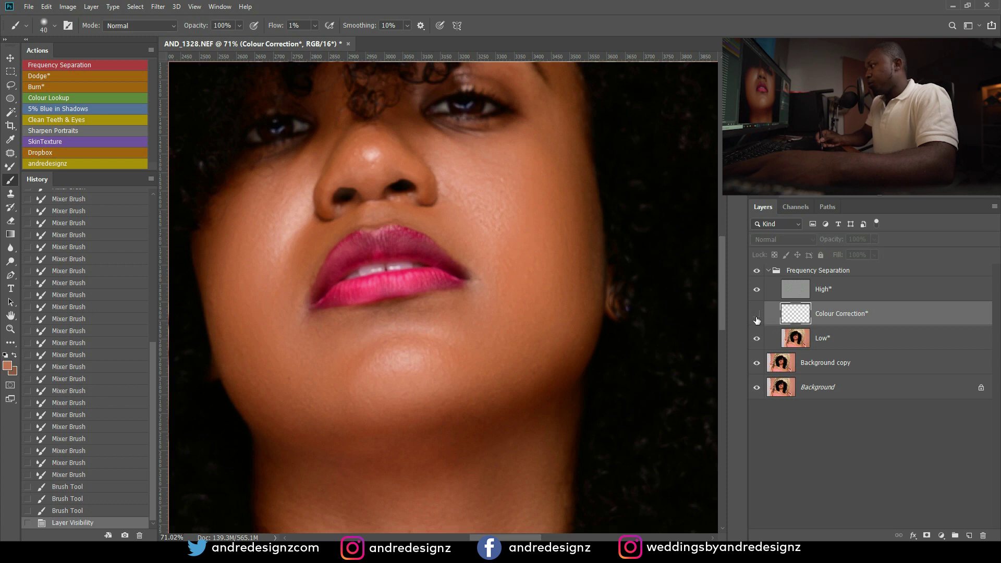
{"action": "left_click", "coordinate": [756, 319]}
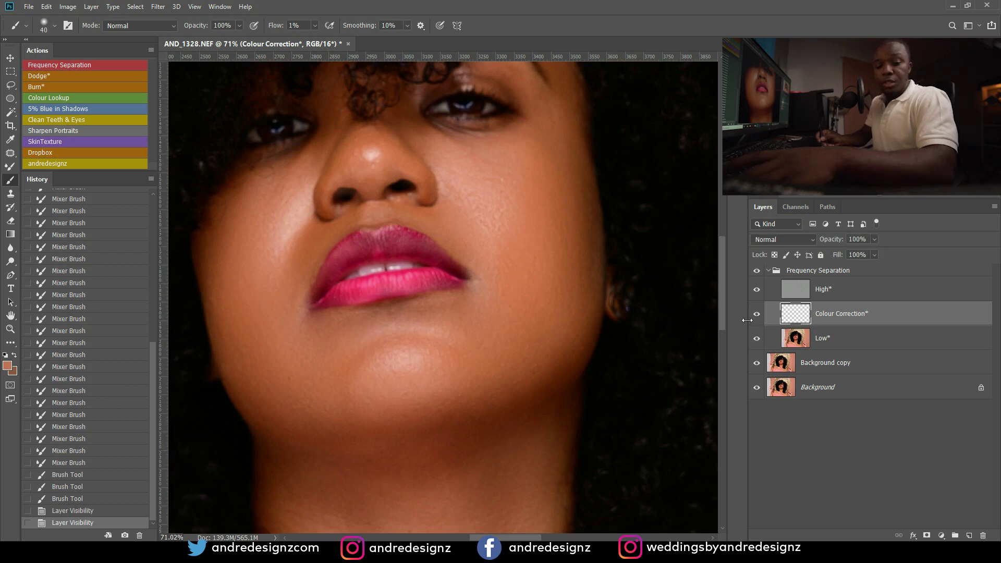
{"action": "key", "text": "bracketright"}
{"action": "key", "text": "bracketright"}
{"action": "left_click_drag", "start_coordinate": [432, 322], "coordinate": [461, 324]}
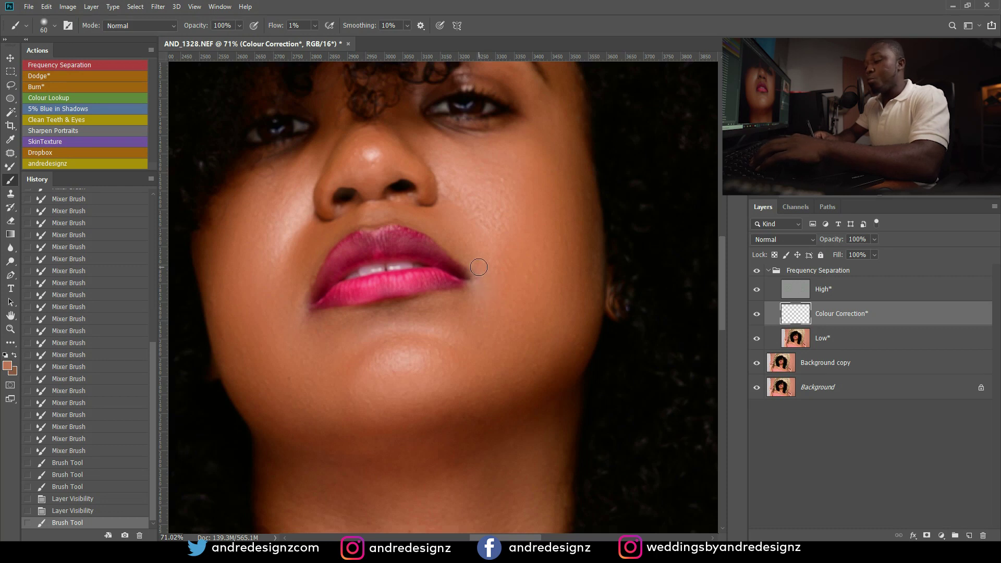
Step: Patch the texture blemishes below the lower lip and near the mouth corner on the High* layer
{"action": "key", "text": "k"}
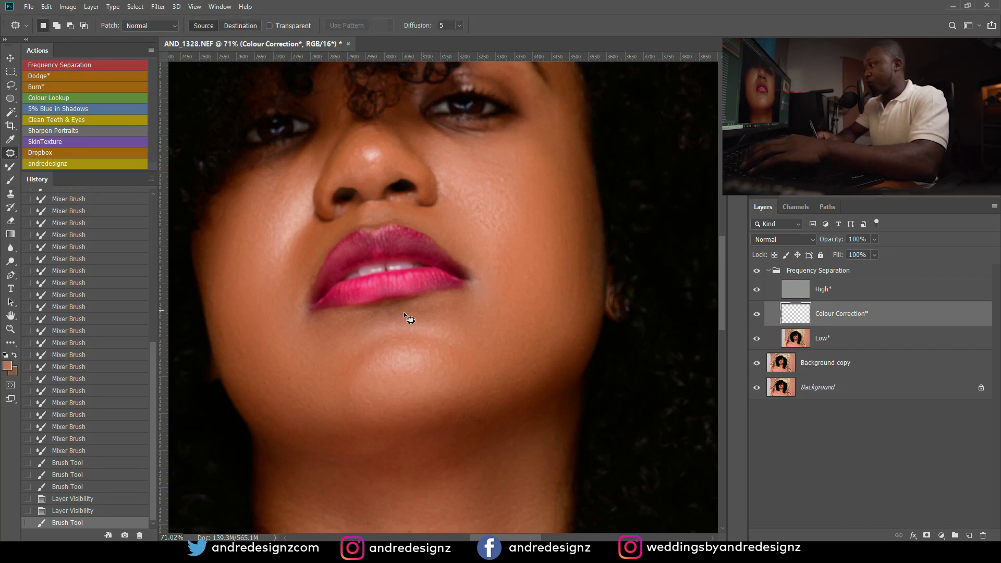
{"action": "left_click_drag", "start_coordinate": [390, 319], "coordinate": [404, 313]}
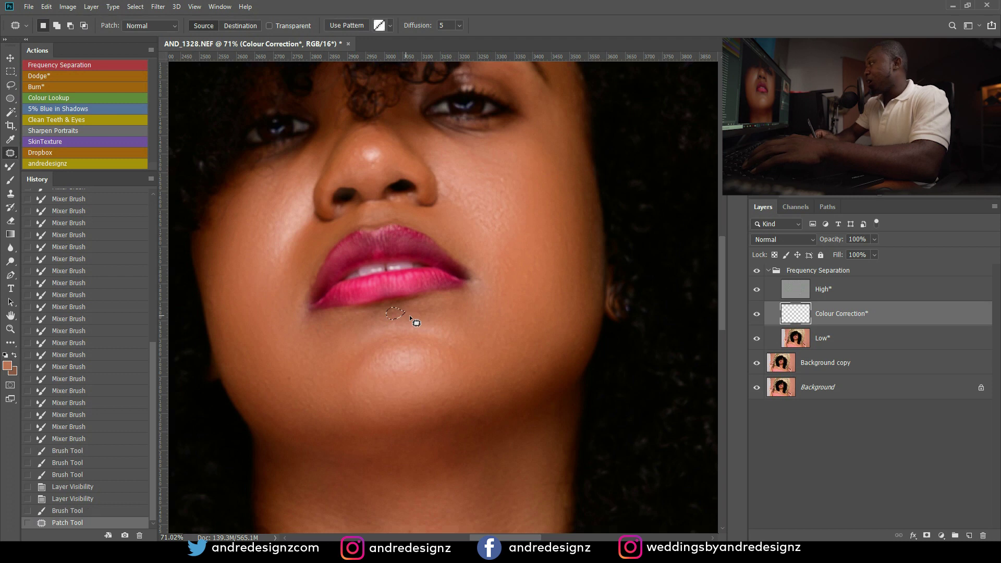
{"action": "left_click", "coordinate": [803, 294]}
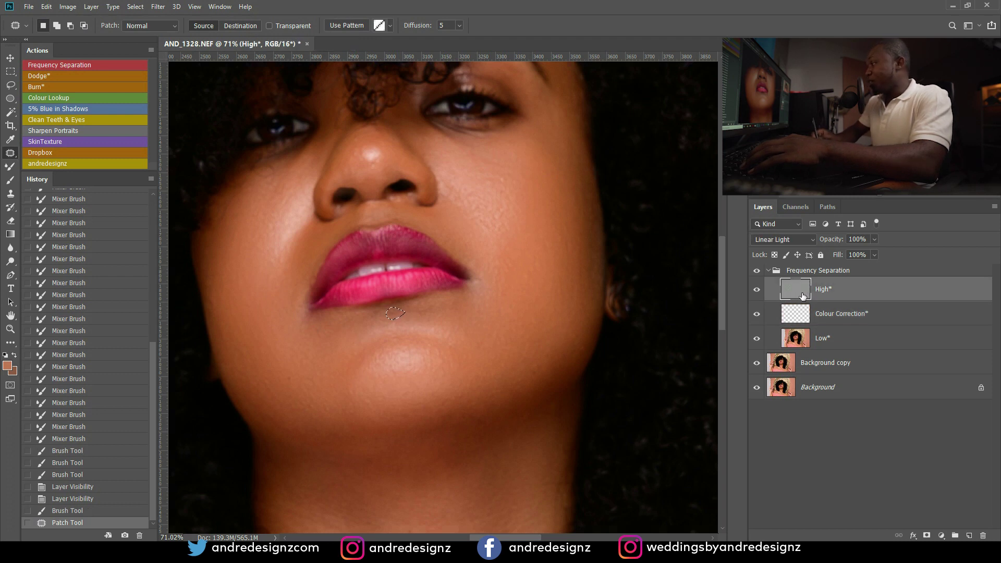
{"action": "mouse_move", "coordinate": [400, 312]}
{"action": "left_mouse_down"}
{"action": "mouse_move", "coordinate": [413, 328]}
{"action": "mouse_move", "coordinate": [439, 308]}
{"action": "mouse_move", "coordinate": [463, 323]}
{"action": "mouse_move", "coordinate": [390, 315]}
{"action": "mouse_move", "coordinate": [374, 335]}
{"action": "mouse_move", "coordinate": [418, 326]}
{"action": "mouse_move", "coordinate": [393, 350]}
{"action": "mouse_move", "coordinate": [386, 328]}
{"action": "mouse_move", "coordinate": [324, 320]}
{"action": "mouse_move", "coordinate": [320, 352]}
{"action": "mouse_move", "coordinate": [351, 357]}
{"action": "left_mouse_up"}
{"action": "key", "text": "ctrl+d"}
{"action": "key", "text": "ctrl+d"}
{"action": "key", "text": "ctrl+d"}
{"action": "key", "text": "ctrl+d"}
{"action": "key", "text": "ctrl+d"}
{"action": "mouse_move", "coordinate": [351, 314]}
{"action": "left_mouse_down"}
{"action": "mouse_move", "coordinate": [342, 334]}
{"action": "mouse_move", "coordinate": [363, 340]}
{"action": "mouse_move", "coordinate": [306, 341]}
{"action": "mouse_move", "coordinate": [339, 347]}
{"action": "left_mouse_up"}
{"action": "key", "text": "ctrl+d"}
{"action": "key", "text": "ctrl+d"}
Step: Patch the texture spots beside the opposite mouth corner and on the adjacent cheek, clearing each selection
{"action": "mouse_move", "coordinate": [480, 271]}
{"action": "left_mouse_down"}
{"action": "mouse_move", "coordinate": [491, 291]}
{"action": "mouse_move", "coordinate": [531, 271]}
{"action": "mouse_move", "coordinate": [545, 297]}
{"action": "mouse_move", "coordinate": [545, 270]}
{"action": "mouse_move", "coordinate": [562, 279]}
{"action": "left_mouse_up"}
{"action": "key", "text": "ctrl+d"}
{"action": "key", "text": "ctrl+d"}
{"action": "key", "text": "ctrl+d"}
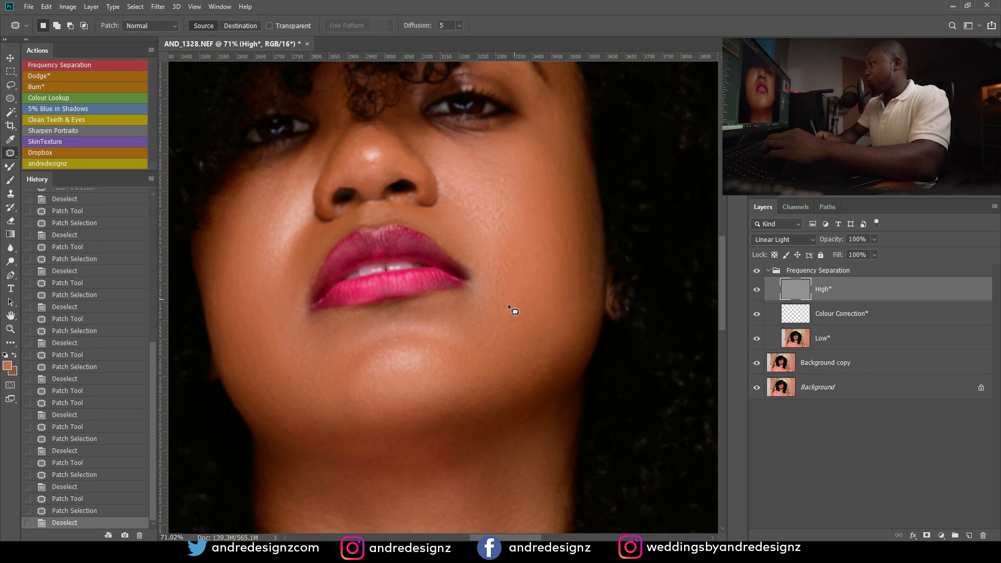
{"action": "left_click_drag", "start_coordinate": [521, 306], "coordinate": [516, 313]}
{"action": "mouse_move", "coordinate": [508, 310]}
{"action": "left_mouse_down"}
{"action": "mouse_move", "coordinate": [545, 315]}
{"action": "mouse_move", "coordinate": [528, 284]}
{"action": "left_mouse_up"}
{"action": "key", "text": "ctrl+d"}
{"action": "key", "text": "ctrl+d"}
{"action": "mouse_move", "coordinate": [511, 197]}
{"action": "left_mouse_down"}
{"action": "mouse_move", "coordinate": [526, 200]}
{"action": "mouse_move", "coordinate": [503, 223]}
{"action": "mouse_move", "coordinate": [514, 222]}
{"action": "mouse_move", "coordinate": [521, 242]}
{"action": "left_mouse_up"}
{"action": "key", "text": "ctrl+d"}
Step: Patch the remaining blemishes on the neck, chest and shoulder on the High* layer
{"action": "left_click_drag", "start_coordinate": [398, 431], "coordinate": [456, 197]}
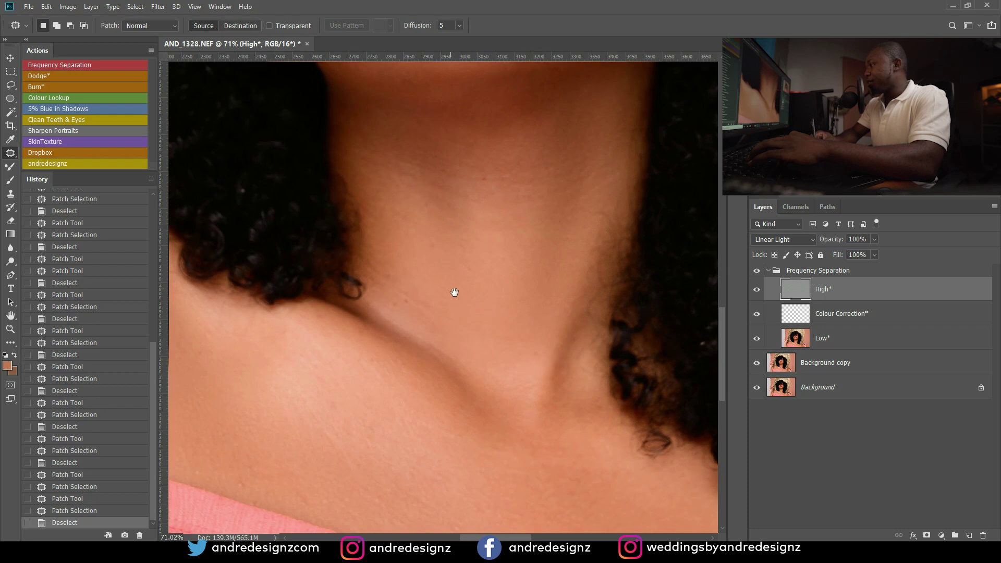
{"action": "left_click_drag", "start_coordinate": [456, 292], "coordinate": [490, 218]}
{"action": "mouse_move", "coordinate": [510, 384]}
{"action": "left_mouse_down"}
{"action": "mouse_move", "coordinate": [516, 393]}
{"action": "mouse_move", "coordinate": [526, 383]}
{"action": "left_mouse_up"}
{"action": "key", "text": "ctrl+d"}
{"action": "mouse_move", "coordinate": [608, 440]}
{"action": "left_mouse_down"}
{"action": "mouse_move", "coordinate": [588, 444]}
{"action": "mouse_move", "coordinate": [621, 442]}
{"action": "mouse_move", "coordinate": [616, 429]}
{"action": "mouse_move", "coordinate": [579, 439]}
{"action": "mouse_move", "coordinate": [607, 410]}
{"action": "mouse_move", "coordinate": [537, 406]}
{"action": "left_mouse_up"}
{"action": "key", "text": "ctrl+d"}
{"action": "key", "text": "ctrl+d"}
{"action": "left_click_drag", "start_coordinate": [423, 293], "coordinate": [493, 336]}
{"action": "key", "text": "ctrl+d"}
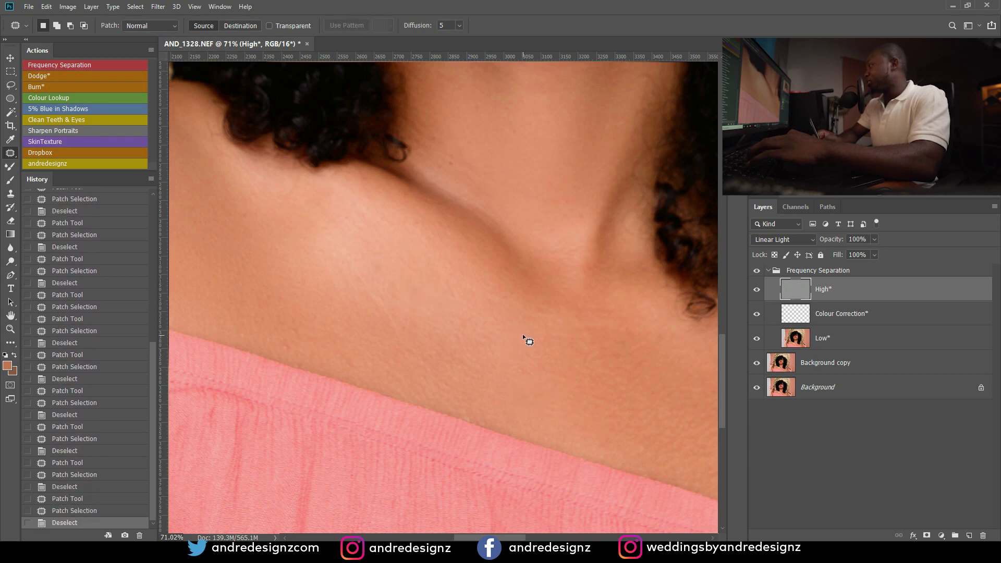
{"action": "mouse_move", "coordinate": [276, 343]}
{"action": "left_mouse_down"}
{"action": "mouse_move", "coordinate": [297, 351]}
{"action": "mouse_move", "coordinate": [337, 351]}
{"action": "left_mouse_up"}
{"action": "key", "text": "ctrl+d"}
Step: Collapse the Frequency Separation group and run the Dodge* action to add a Dodge* layer above it
{"action": "scroll", "coordinate": [334, 350], "scroll_direction": "down", "scroll_amount": 5}
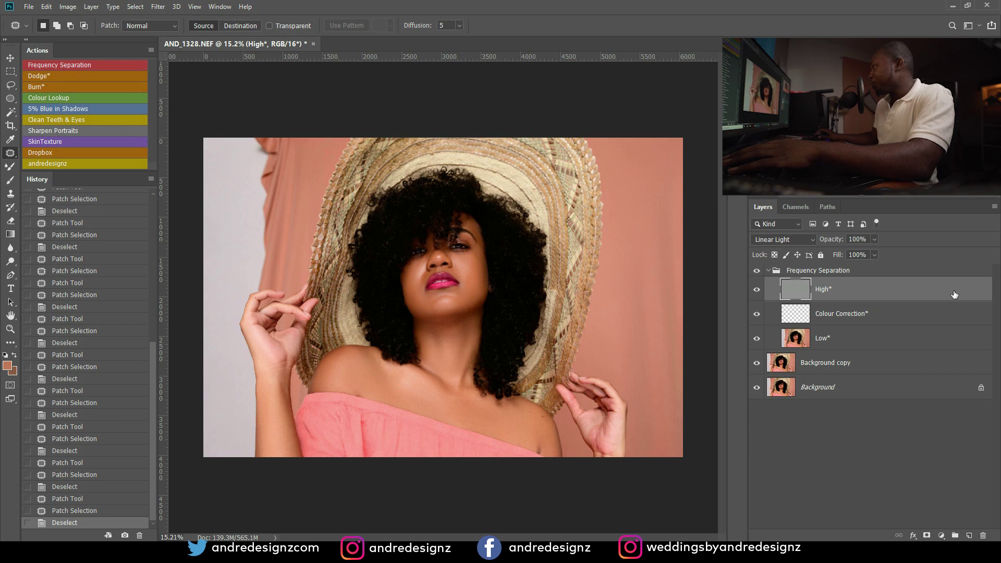
{"action": "left_click", "coordinate": [769, 271]}
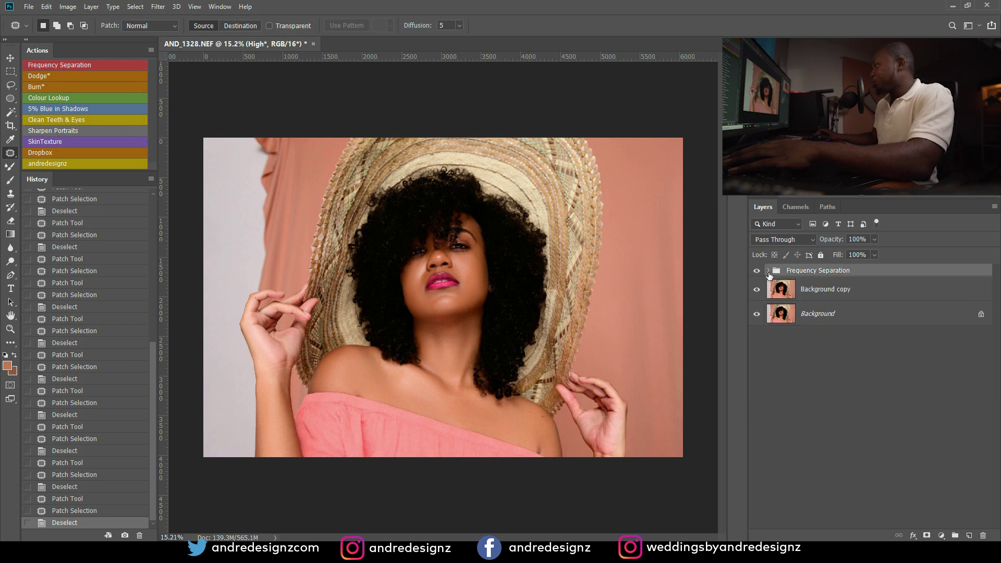
{"action": "left_click", "coordinate": [35, 75]}
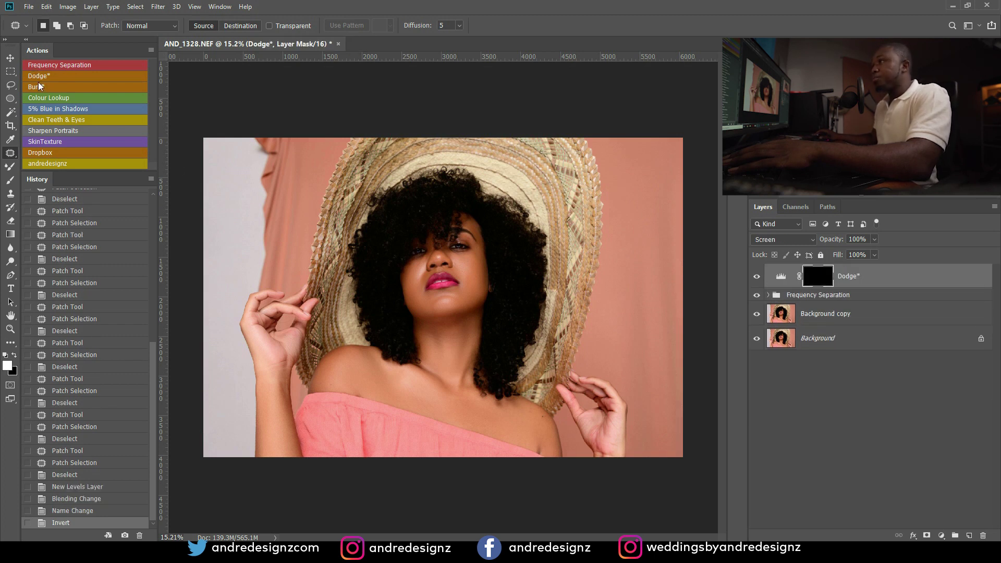
Step: Brighten the highlights on the cheek, nose and chin by painting the Dodge* mask at 1% flow with a 175–200-pixel brush
{"action": "scroll", "coordinate": [446, 253], "scroll_direction": "up", "scroll_amount": 2}
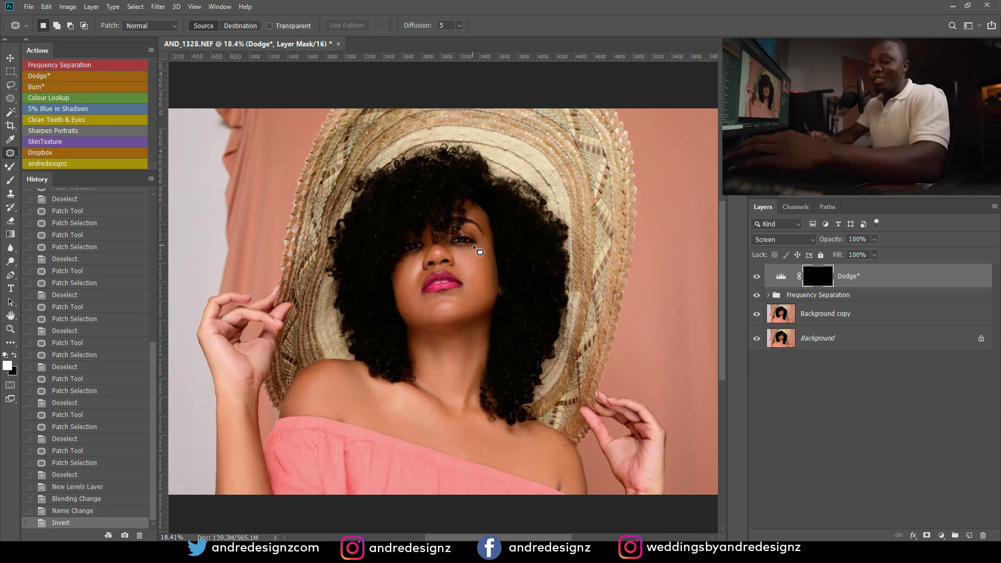
{"action": "key", "text": "b"}
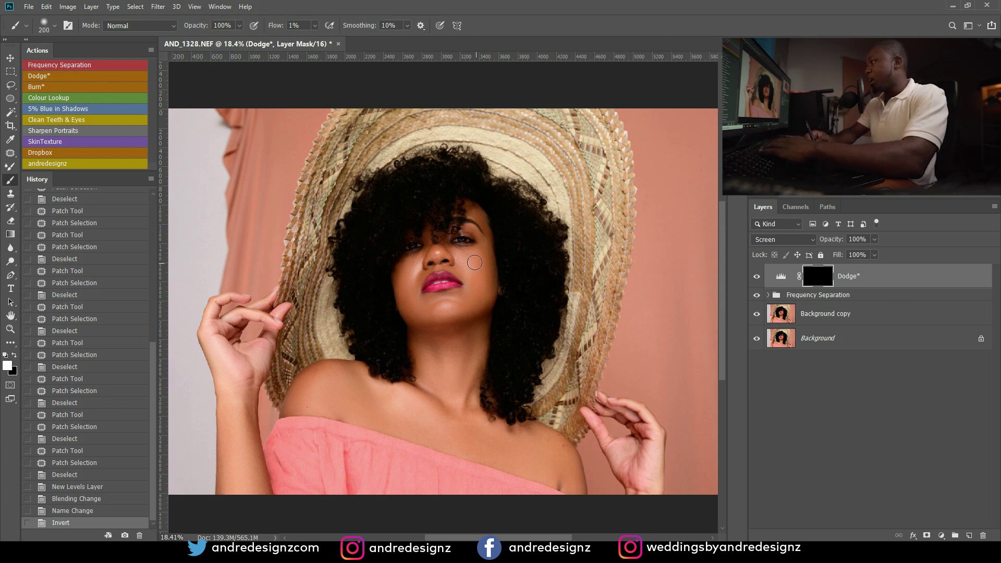
{"action": "mouse_move", "coordinate": [471, 260]}
{"action": "left_mouse_down"}
{"action": "mouse_move", "coordinate": [415, 263]}
{"action": "mouse_move", "coordinate": [408, 294]}
{"action": "mouse_move", "coordinate": [410, 261]}
{"action": "mouse_move", "coordinate": [440, 257]}
{"action": "left_mouse_up"}
{"action": "key", "text": "bracketright"}
{"action": "key", "text": "bracketright"}
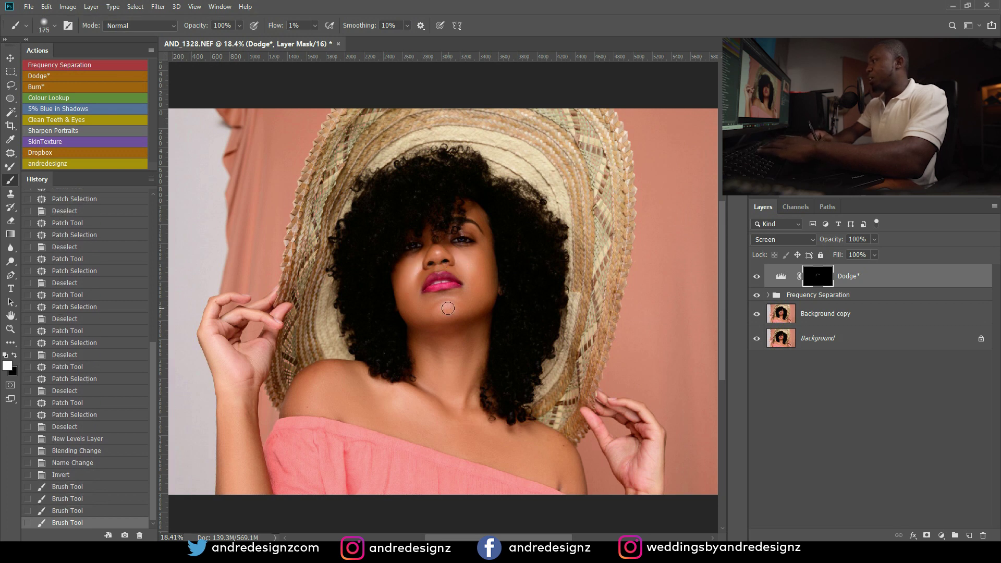
{"action": "left_click_drag", "start_coordinate": [451, 313], "coordinate": [450, 316]}
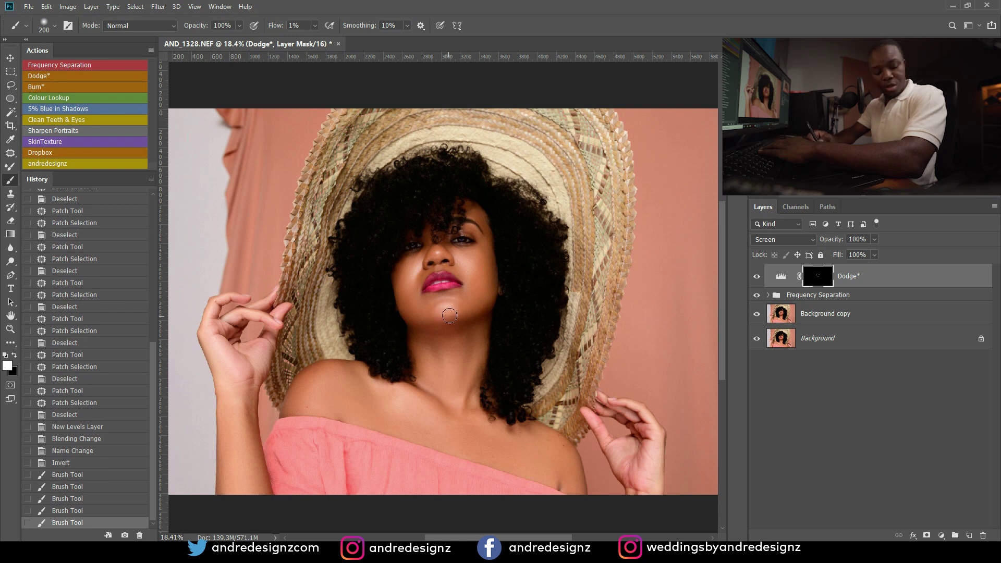
Step: Brighten the highlights on the neck, chest, arm and shoulder on the Dodge* mask, enlarging the brush from 200 to 250 pixels
{"action": "left_click", "coordinate": [452, 379]}
{"action": "key", "text": "bracketleft"}
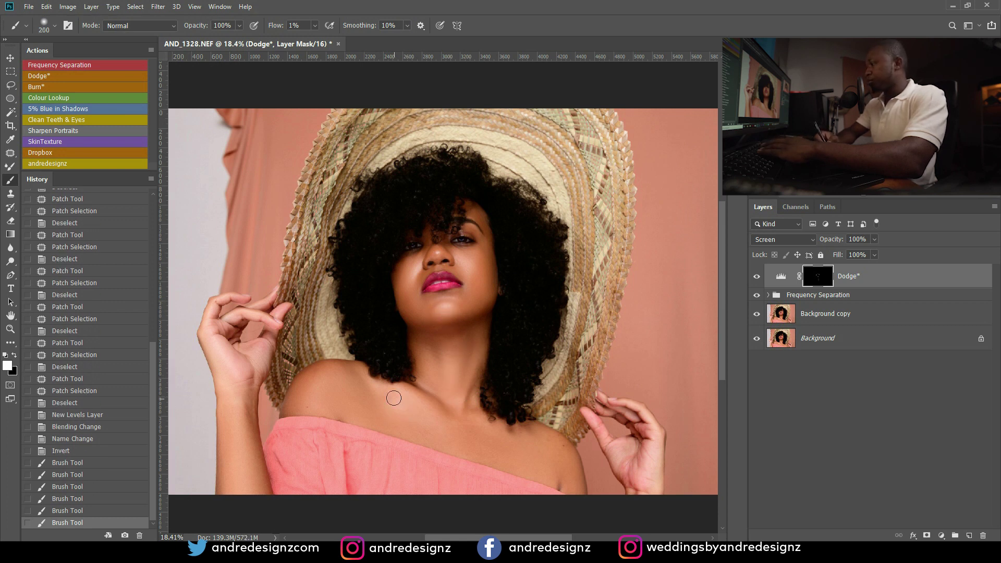
{"action": "left_click", "coordinate": [454, 444]}
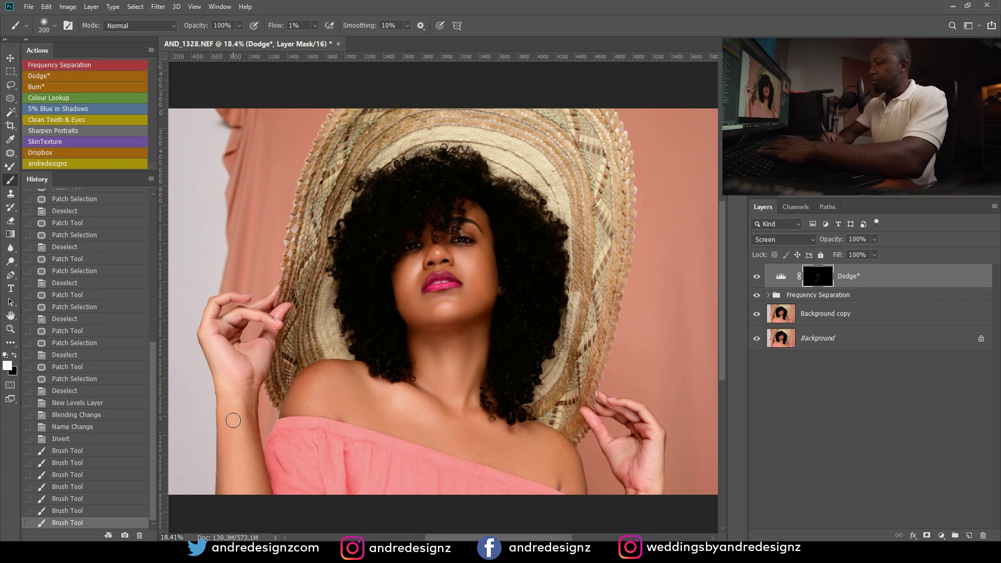
{"action": "left_click_drag", "start_coordinate": [259, 514], "coordinate": [324, 398]}
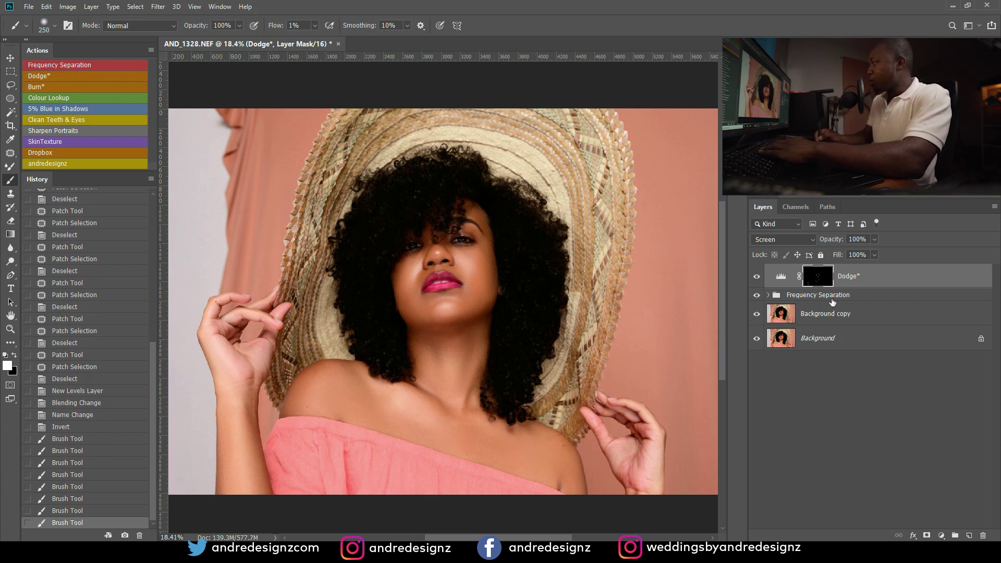
Step: Run the Burn* action and darken the shadows on the face edge, neck, collarbones, shoulders and arm with a 250-pixel brush
{"action": "left_click", "coordinate": [93, 86]}
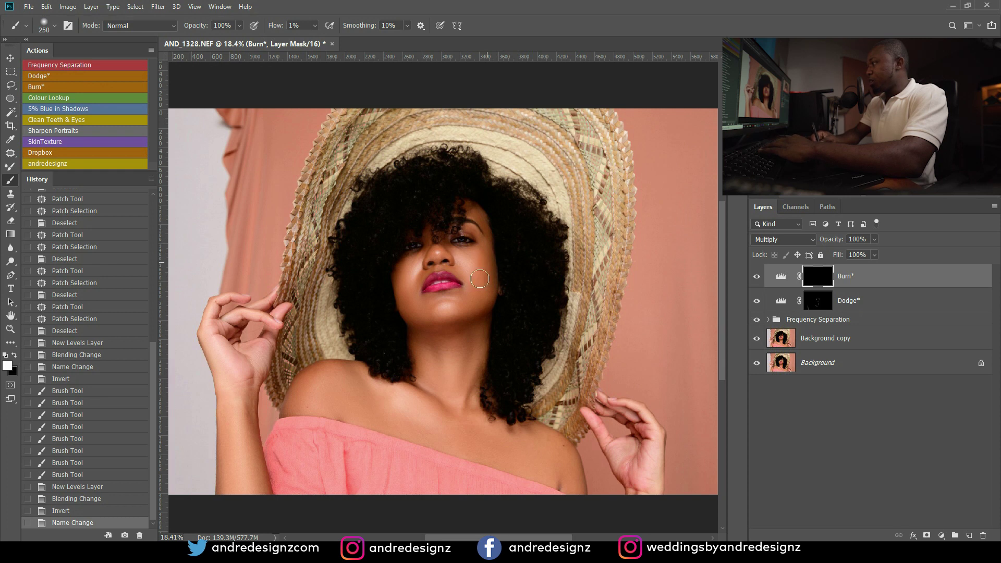
{"action": "mouse_move", "coordinate": [488, 298]}
{"action": "left_mouse_down"}
{"action": "mouse_move", "coordinate": [460, 325]}
{"action": "mouse_move", "coordinate": [407, 291]}
{"action": "mouse_move", "coordinate": [483, 320]}
{"action": "mouse_move", "coordinate": [441, 381]}
{"action": "mouse_move", "coordinate": [449, 388]}
{"action": "left_mouse_up"}
{"action": "left_click_drag", "start_coordinate": [451, 391], "coordinate": [472, 414]}
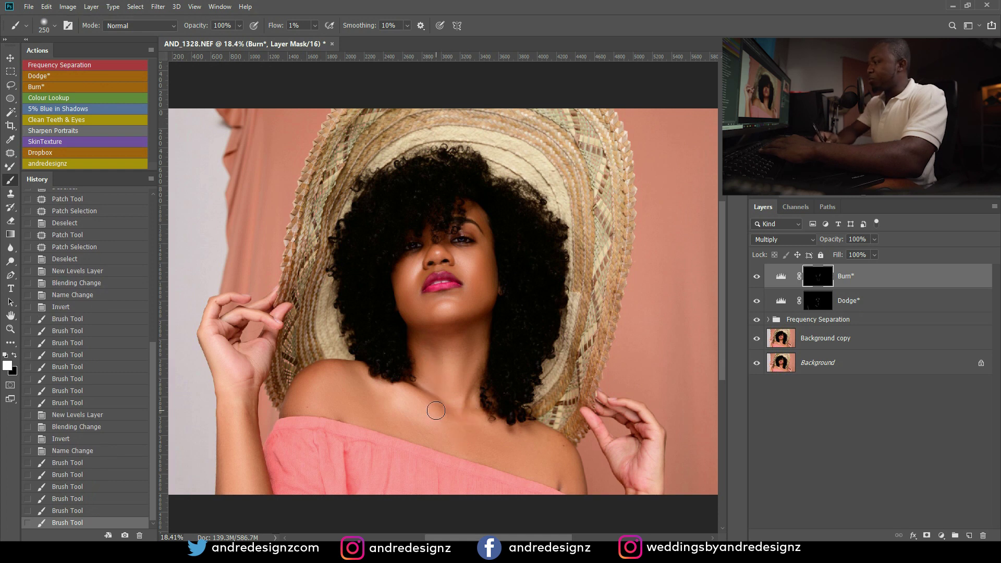
{"action": "left_click_drag", "start_coordinate": [352, 385], "coordinate": [493, 434]}
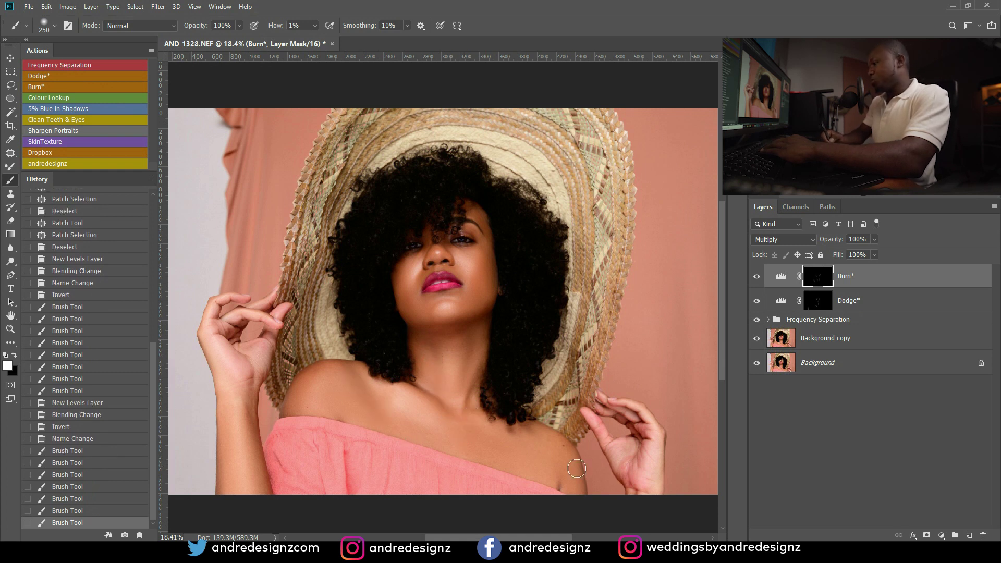
{"action": "mouse_move", "coordinate": [264, 504]}
{"action": "left_mouse_down"}
{"action": "mouse_move", "coordinate": [229, 490]}
{"action": "mouse_move", "coordinate": [306, 440]}
{"action": "left_mouse_up"}
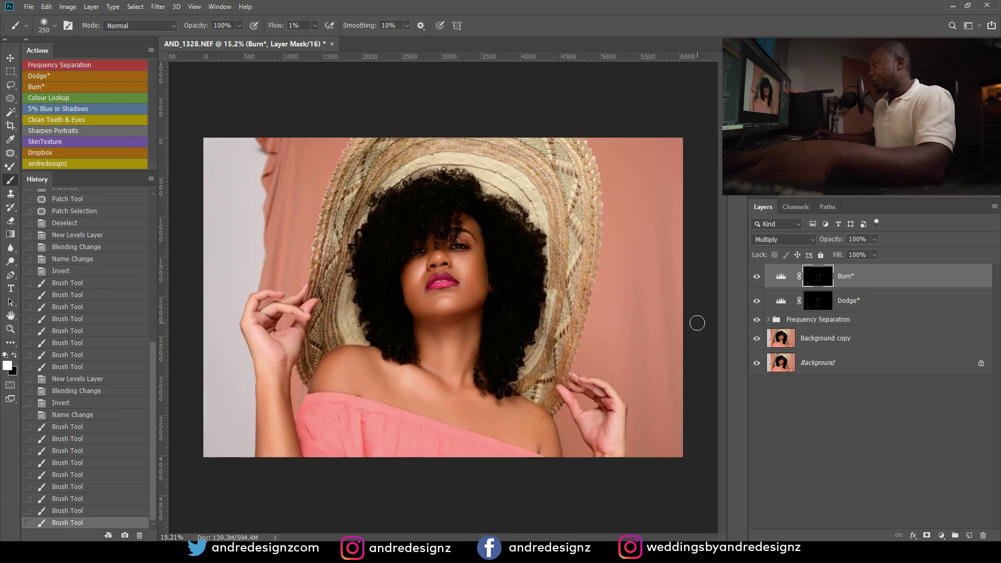
Step: Compare the original Background with the full retouch across the portrait
{"action": "scroll", "coordinate": [691, 331], "scroll_direction": "up", "scroll_amount": 1}
{"action": "scroll", "coordinate": [519, 329], "scroll_direction": "down", "scroll_amount": 1}
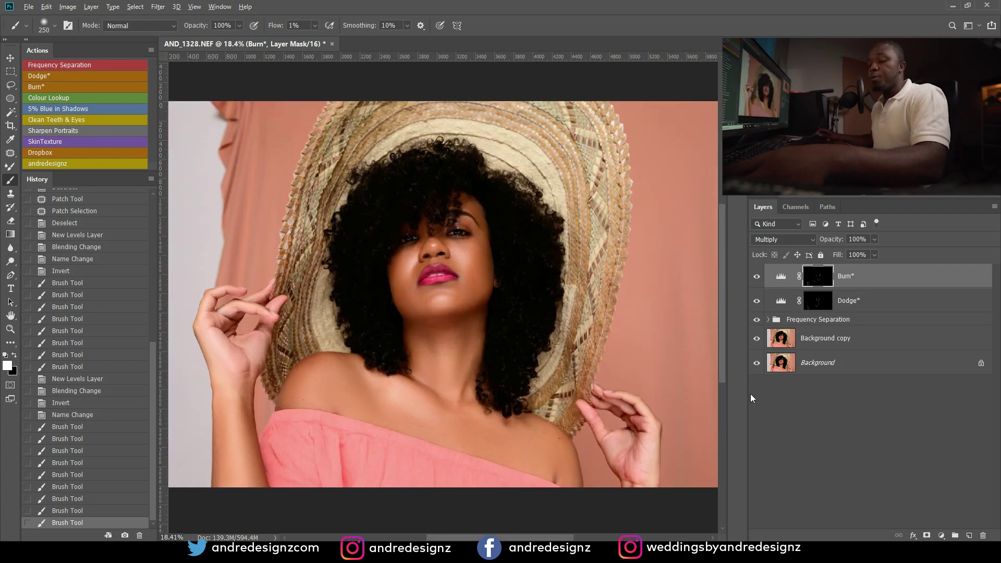
{"action": "left_click", "coordinate": [757, 364], "text": "alt"}
{"action": "left_click", "coordinate": [756, 365], "text": "alt"}
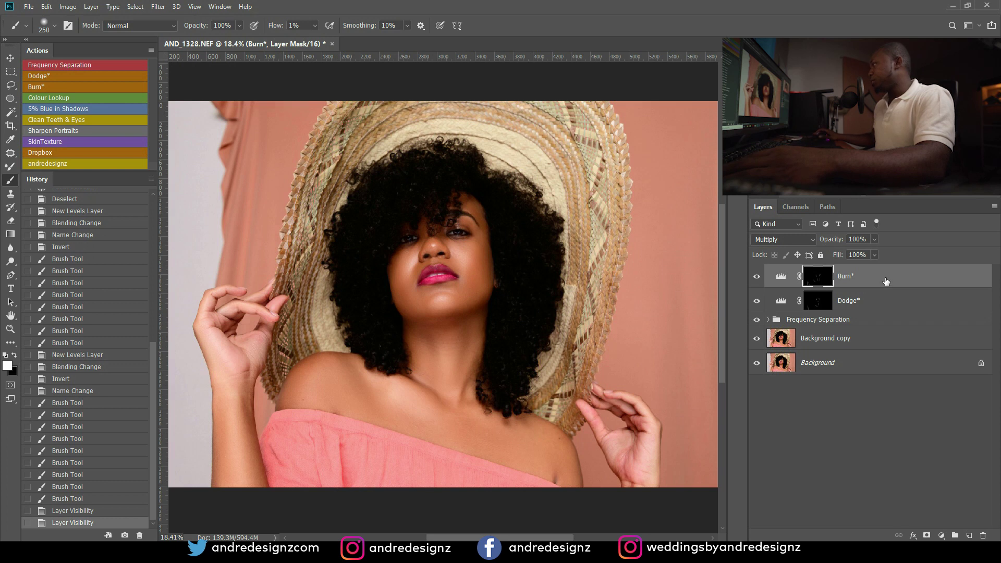
Step: Add a Color Balance adjustment layer above Burn* and set the Yellow–Blue value of the Shadows tone to +5
{"action": "left_click", "coordinate": [943, 536]}
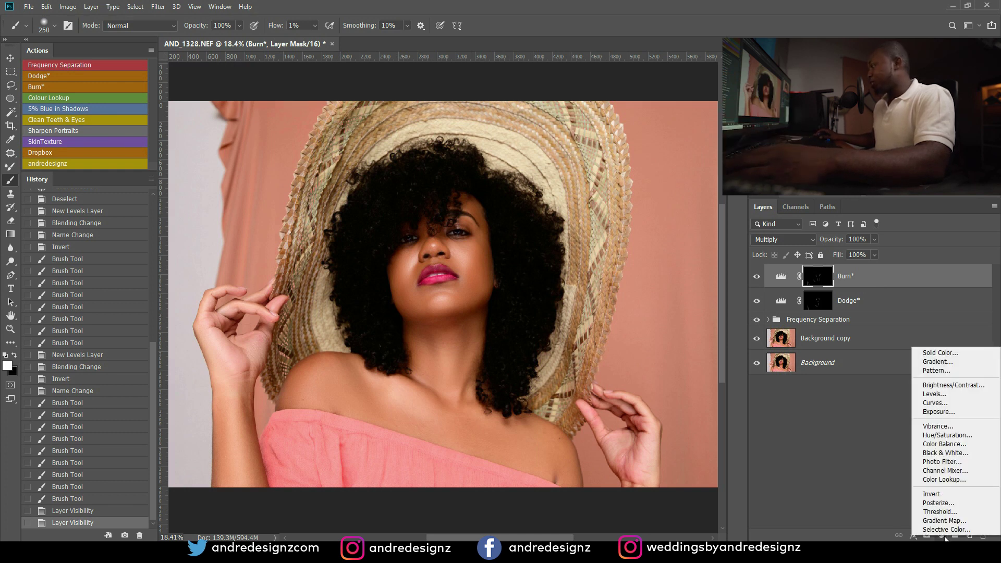
{"action": "left_click", "coordinate": [962, 444]}
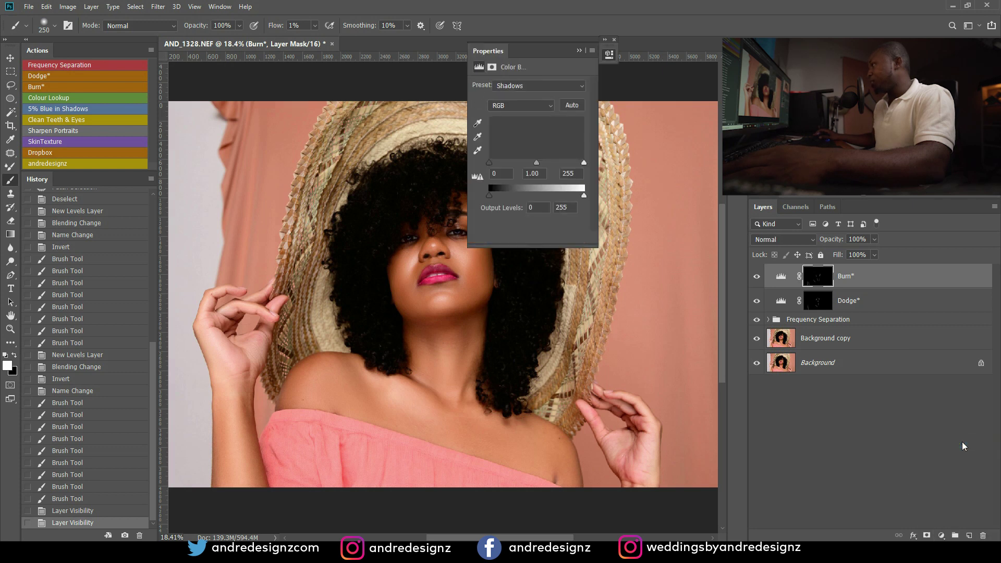
{"action": "left_click", "coordinate": [548, 85]}
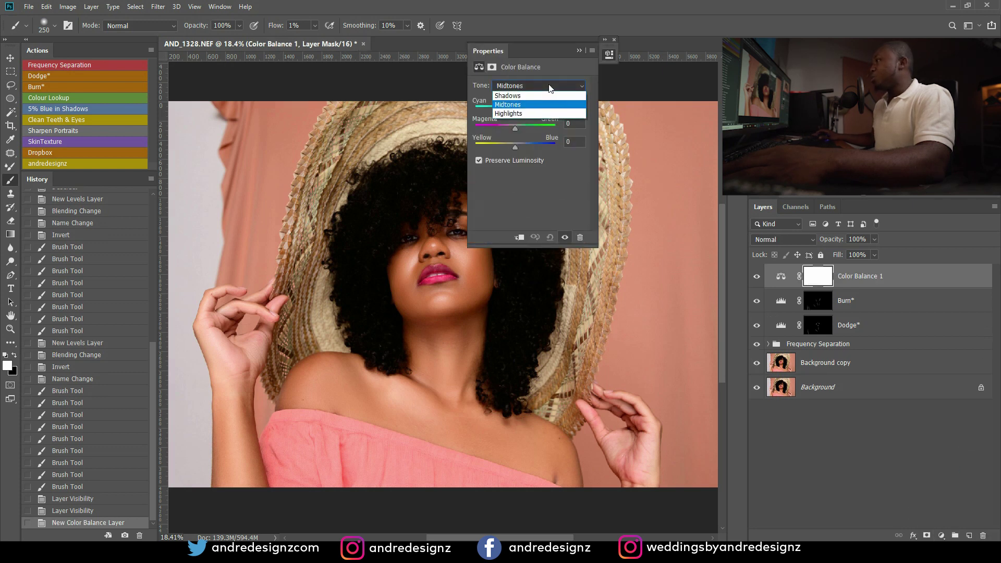
{"action": "left_click", "coordinate": [521, 98]}
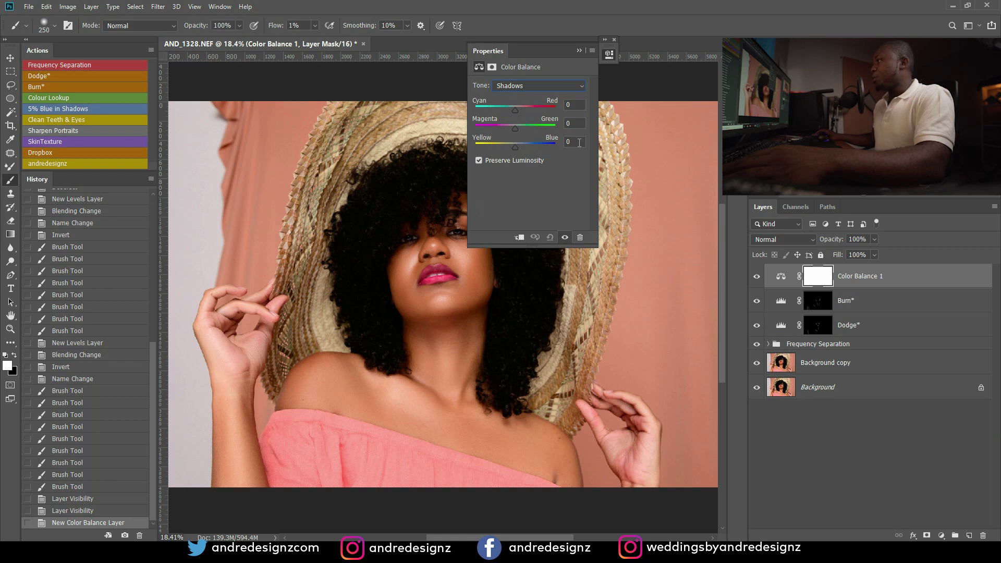
{"action": "type", "text": "5"}
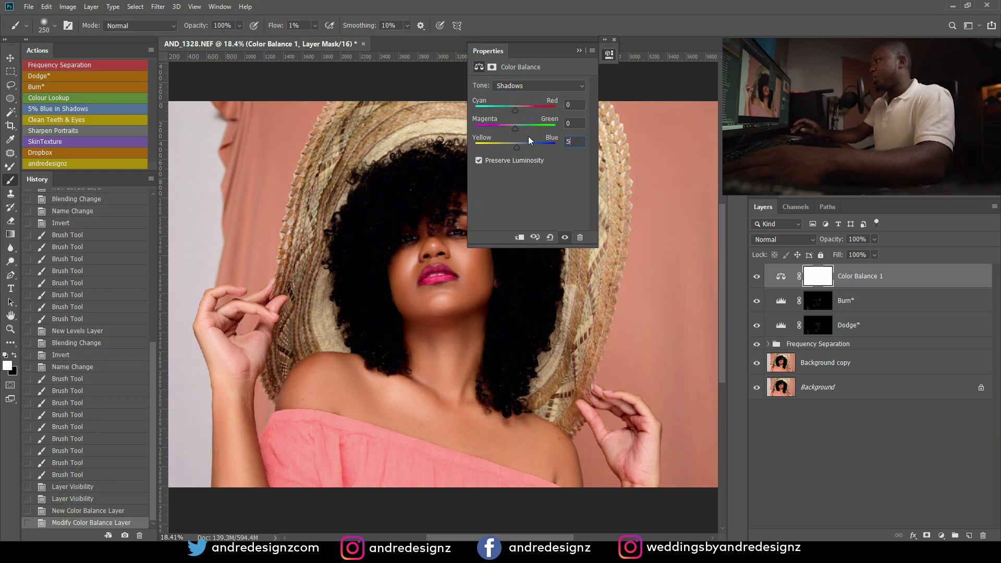
{"action": "key", "text": "Return"}
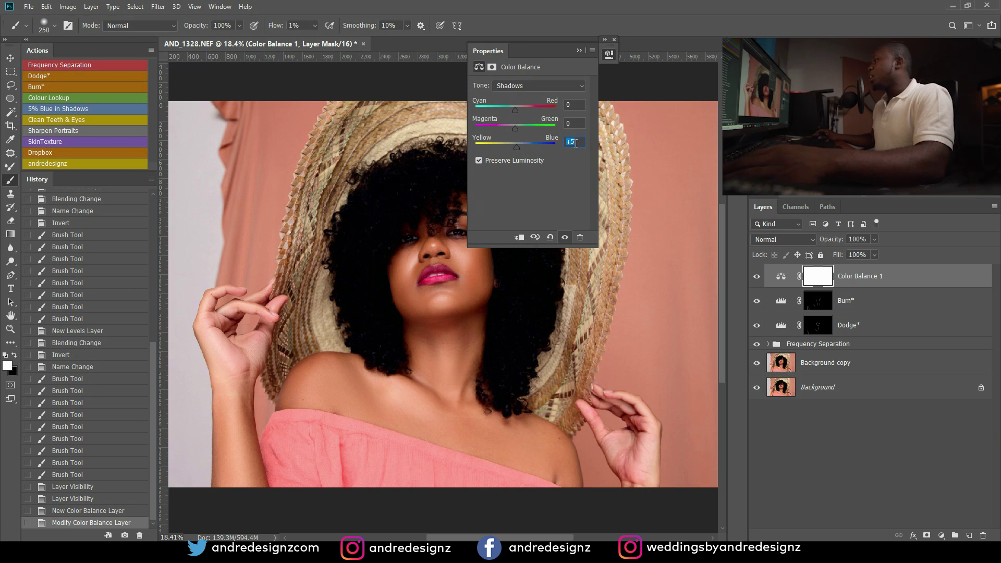
{"action": "left_click", "coordinate": [579, 50]}
{"action": "left_click_drag", "start_coordinate": [609, 46], "coordinate": [730, 67]}
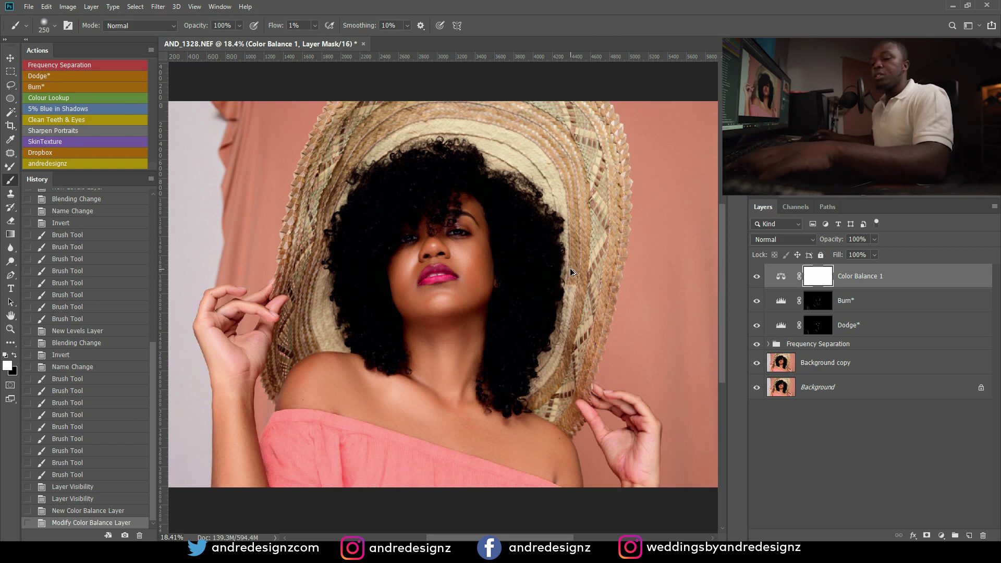
Step: On a duplicated stamp of all visible layers, use the Camera Raw Filter to set Shadows to +26 and Temperature to -5
{"action": "key", "text": "ctrl+shift+alt+e"}
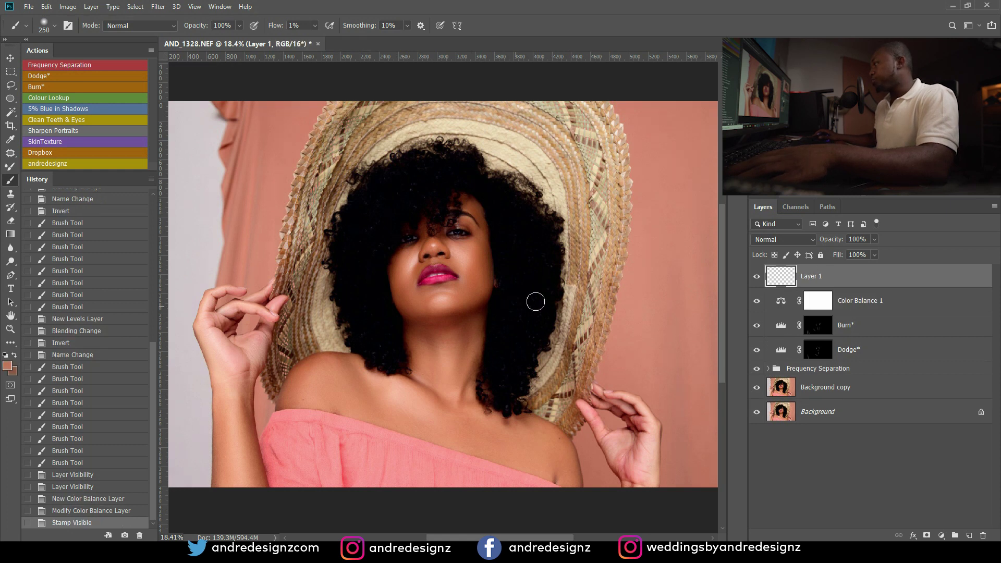
{"action": "key", "text": "ctrl+j"}
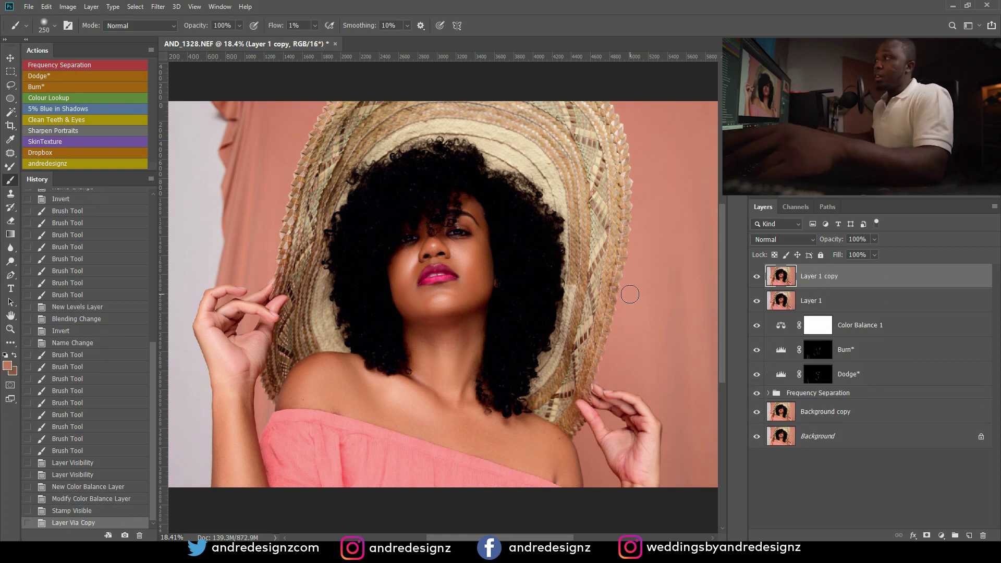
{"action": "left_click", "coordinate": [158, 7]}
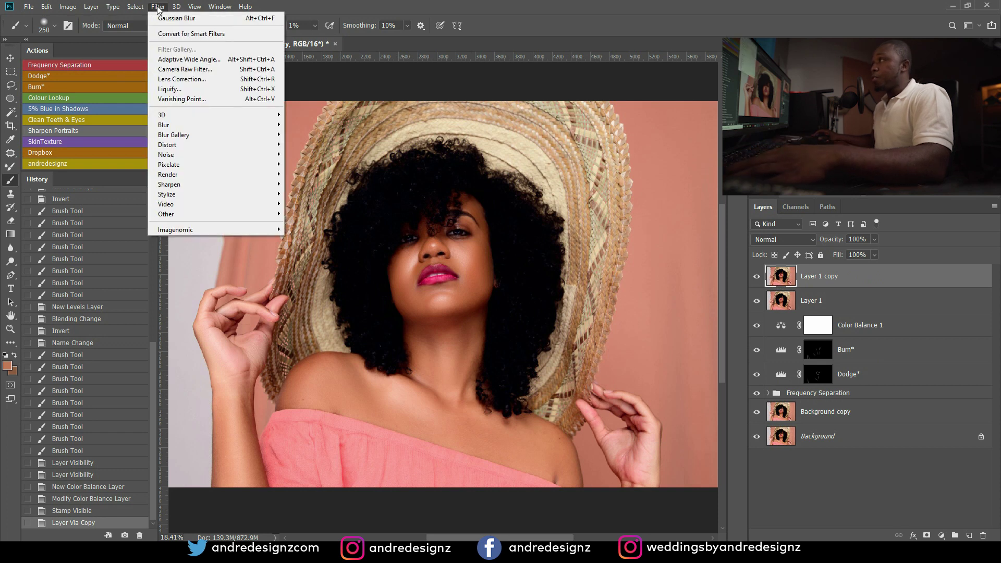
{"action": "left_click", "coordinate": [198, 70]}
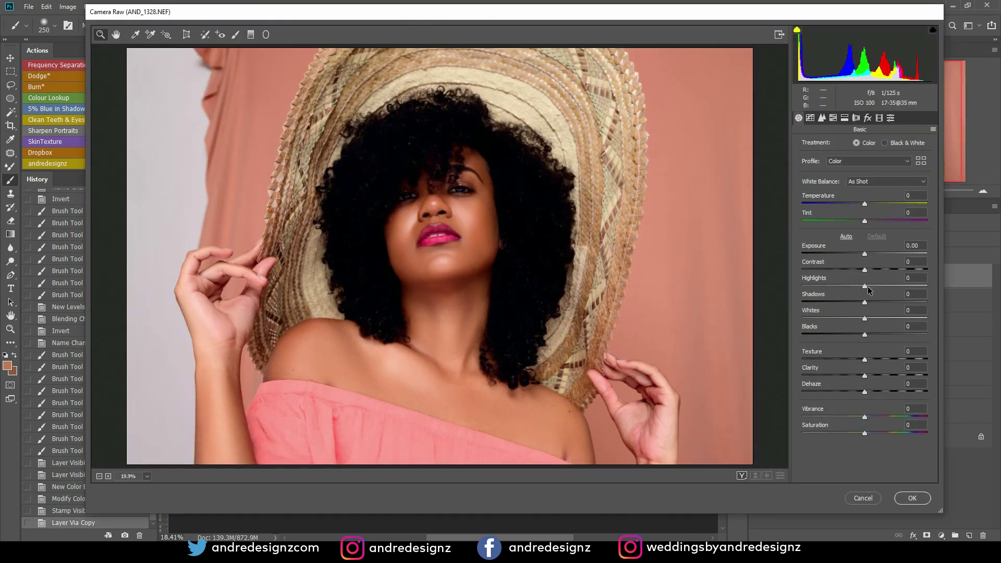
{"action": "left_click_drag", "start_coordinate": [865, 303], "coordinate": [881, 306]}
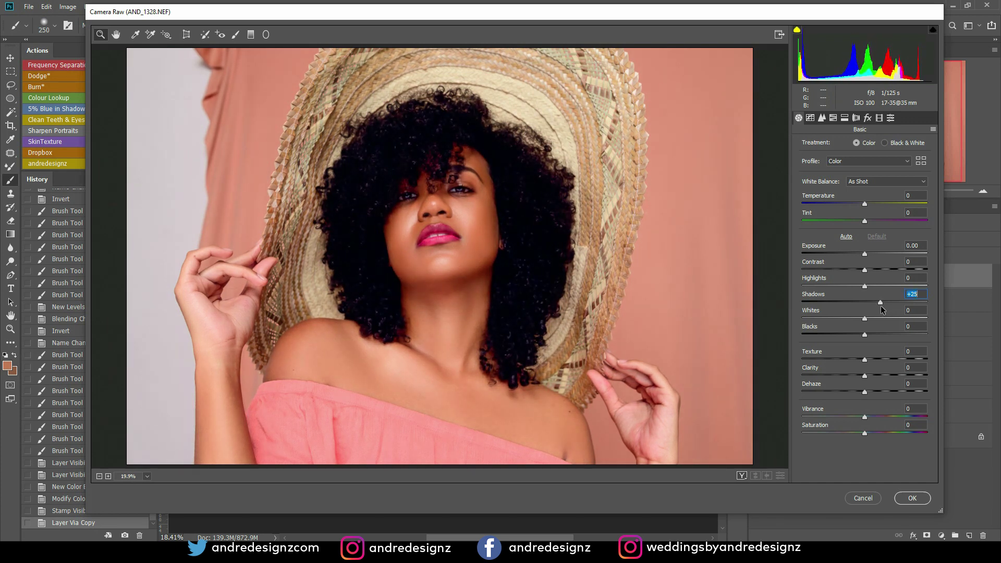
{"action": "left_click_drag", "start_coordinate": [880, 307], "coordinate": [881, 306]}
{"action": "left_click_drag", "start_coordinate": [864, 206], "coordinate": [861, 207]}
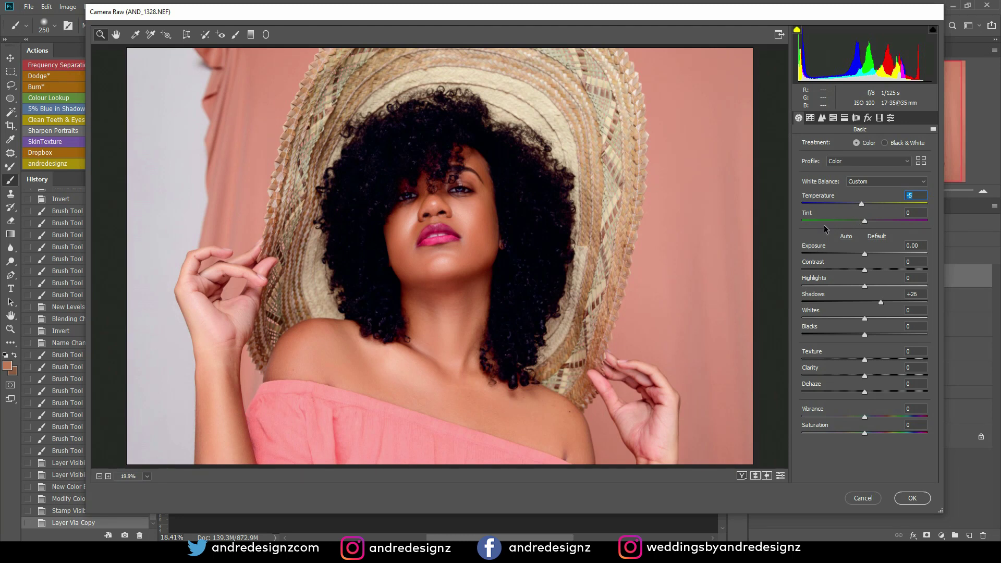
Step: Split-tone the shadows with hue 158 and saturation 12, compare before and after, and apply the Camera Raw Filter
{"action": "left_click", "coordinate": [845, 119]}
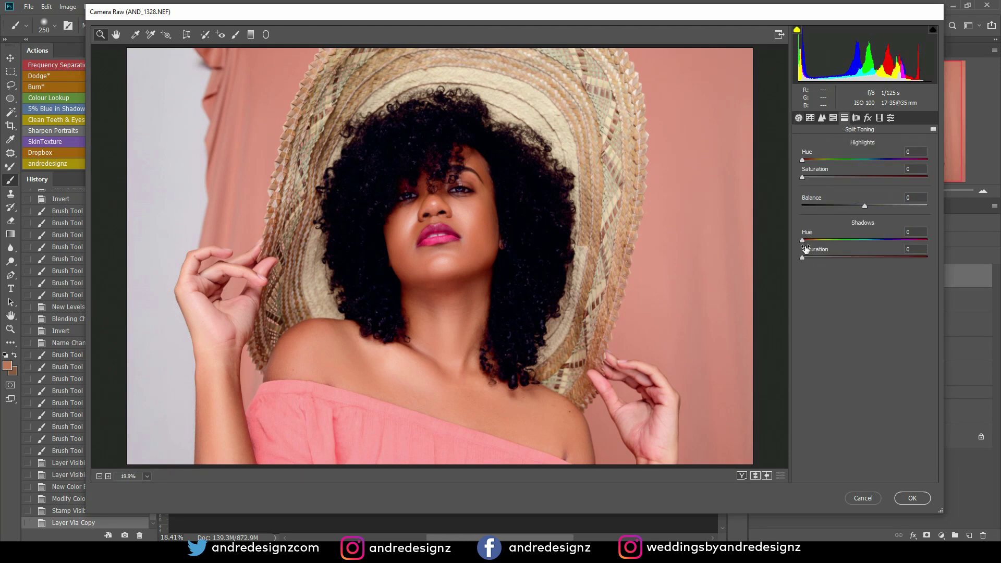
{"action": "left_click_drag", "start_coordinate": [812, 240], "coordinate": [858, 245]}
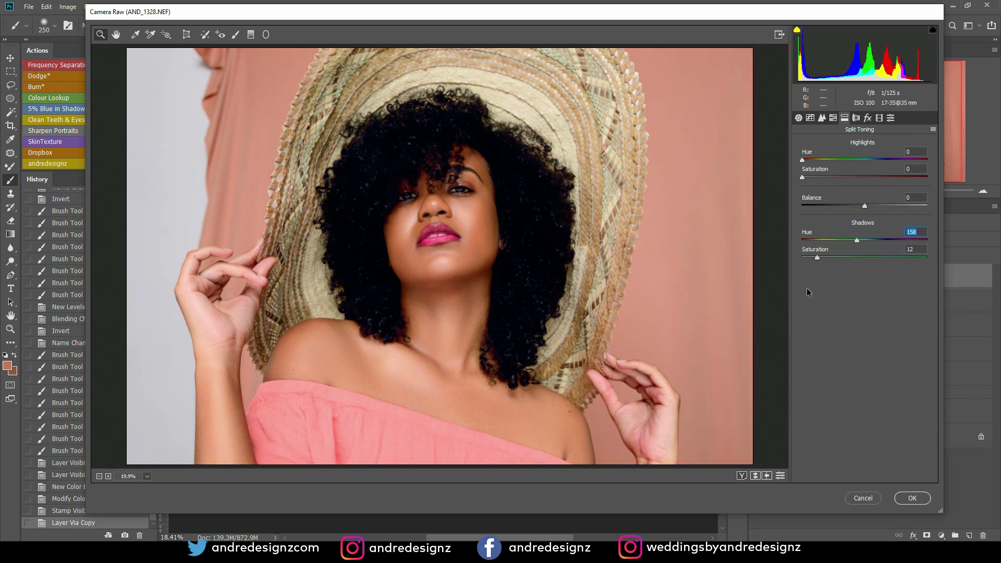
{"action": "left_click", "coordinate": [743, 477]}
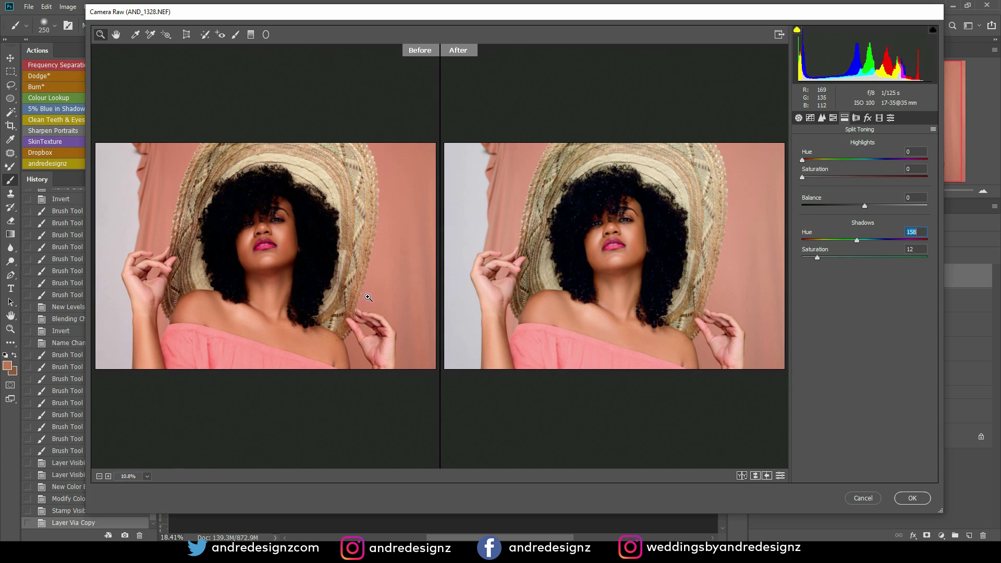
{"action": "left_click", "coordinate": [915, 500]}
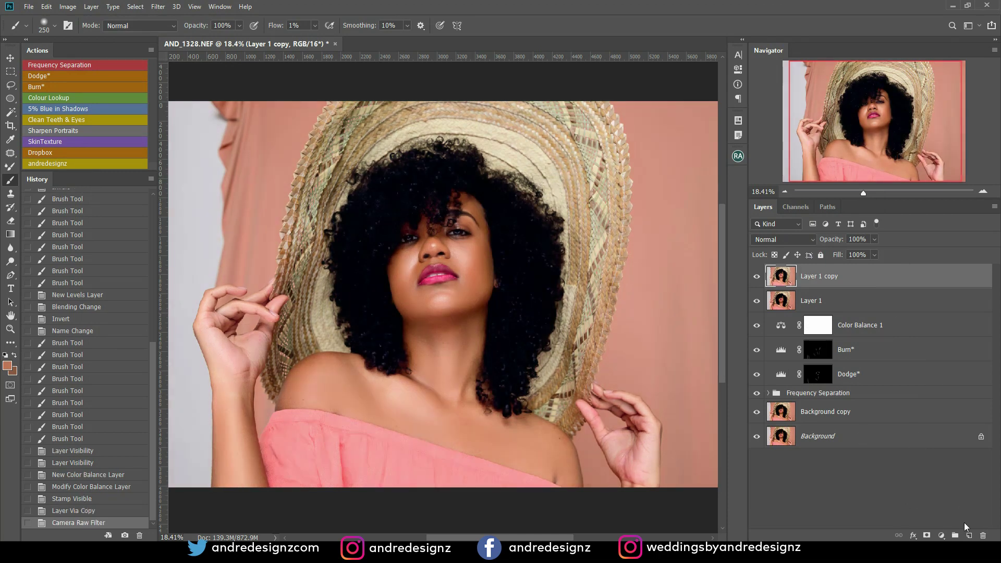
Step: Add a Vibrance adjustment layer with Vibrance at +18 and compare the portrait with and without it
{"action": "left_click", "coordinate": [941, 536]}
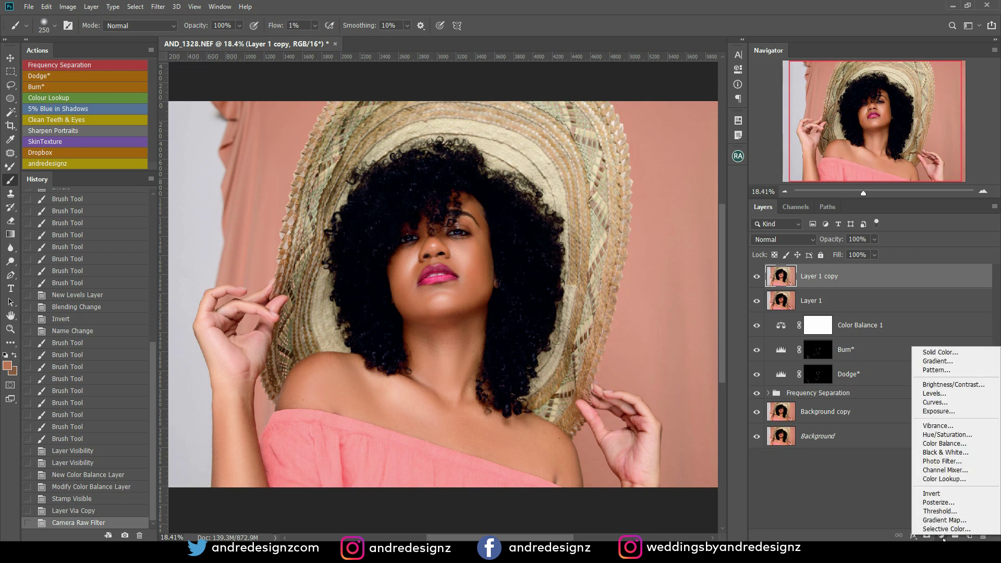
{"action": "left_click", "coordinate": [947, 427]}
{"action": "left_click_drag", "start_coordinate": [658, 97], "coordinate": [667, 99]}
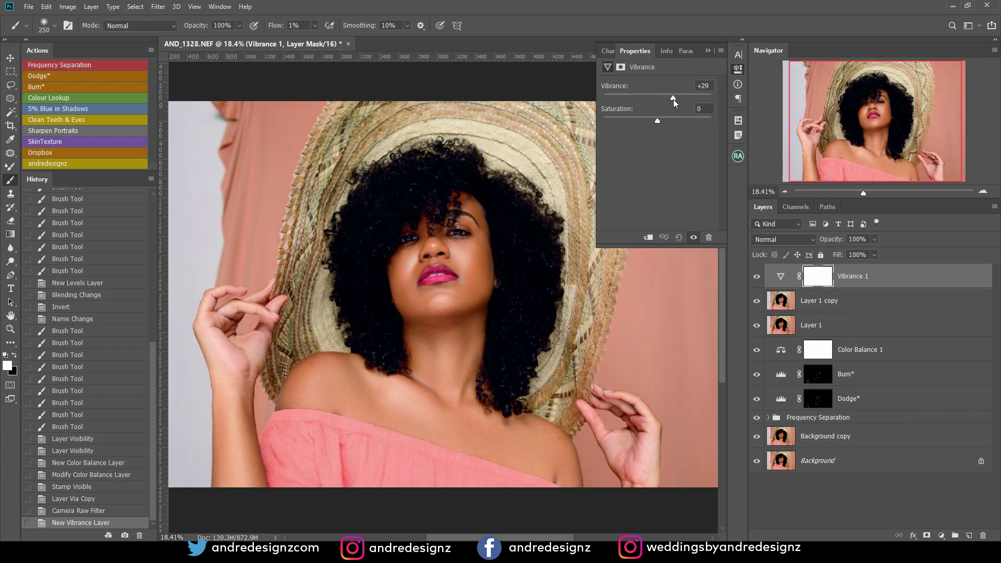
{"action": "left_click_drag", "start_coordinate": [670, 99], "coordinate": [666, 99]}
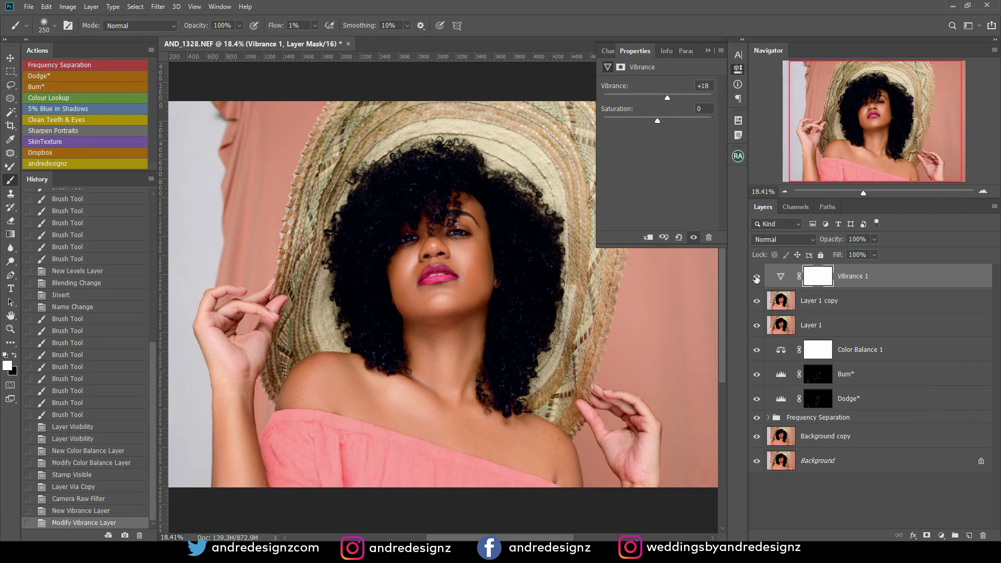
{"action": "left_click", "coordinate": [694, 238]}
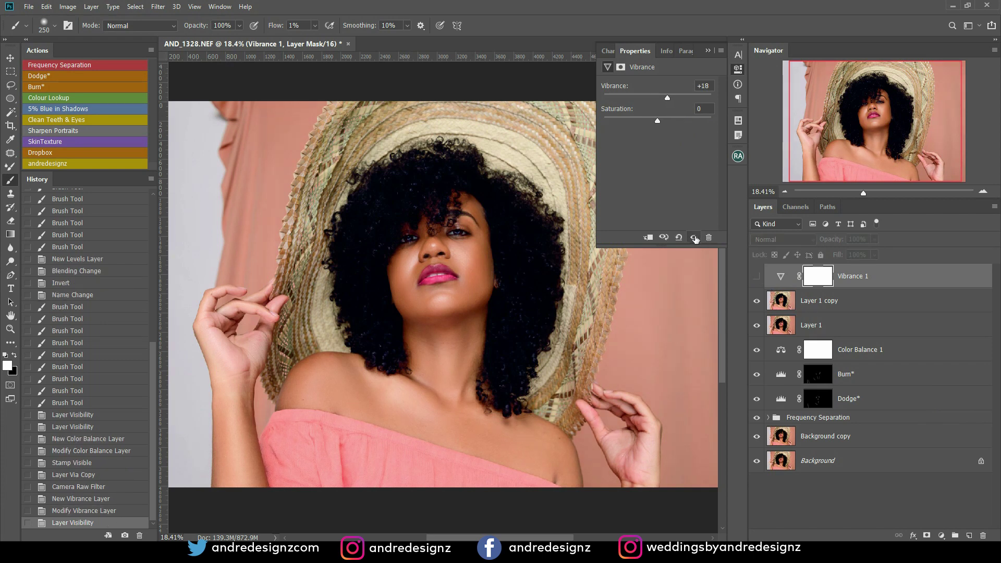
{"action": "left_click", "coordinate": [695, 238]}
{"action": "left_click", "coordinate": [697, 238]}
{"action": "left_click", "coordinate": [699, 238]}
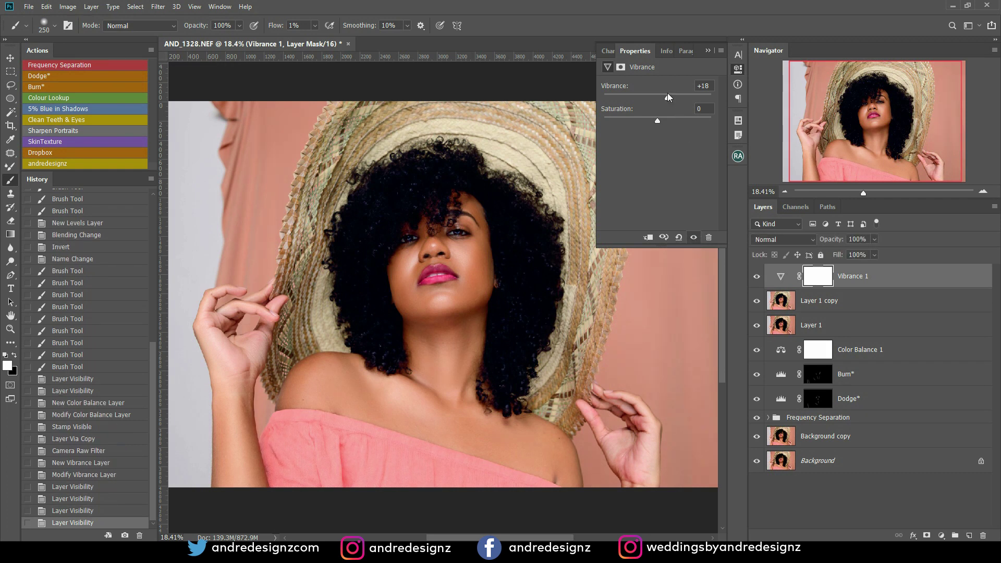
Step: Raise the adjustment layer's Vibrance to +31 and check its effect on the portrait
{"action": "left_click", "coordinate": [673, 97]}
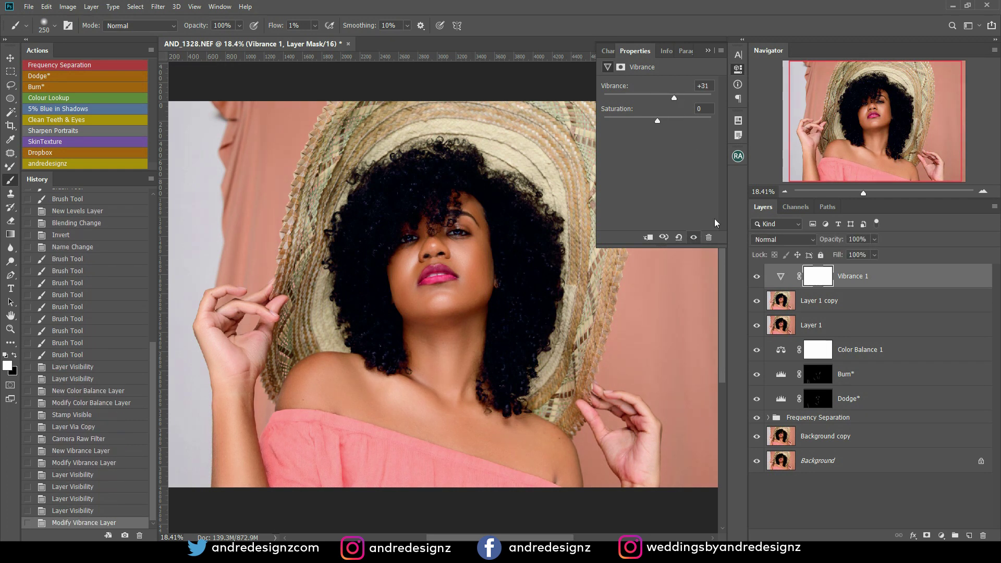
{"action": "left_click", "coordinate": [693, 240]}
{"action": "left_click", "coordinate": [693, 238]}
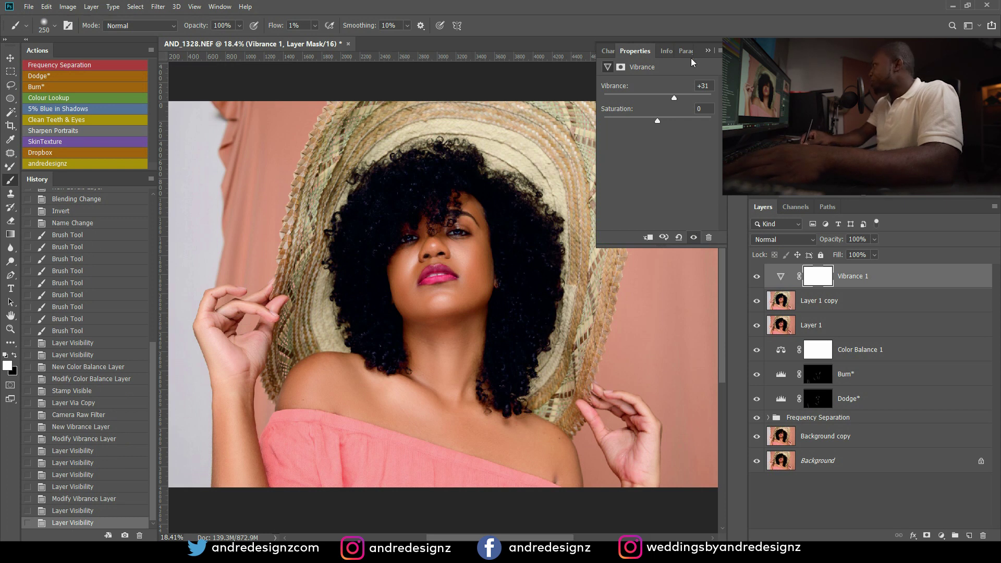
{"action": "left_click", "coordinate": [707, 52]}
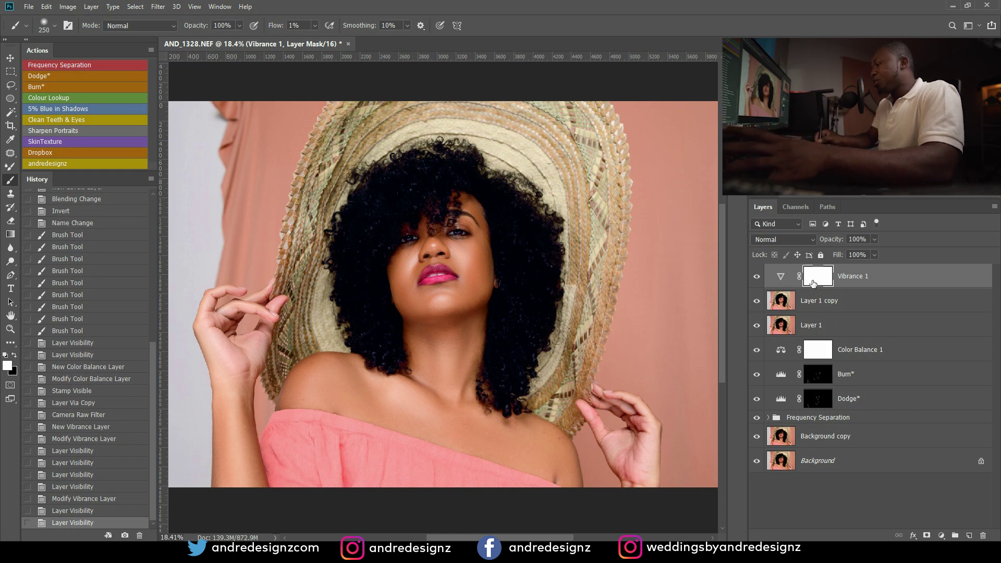
Step: Compare the original Background with the fully retouched and graded portrait
{"action": "left_click", "coordinate": [760, 463], "text": "alt"}
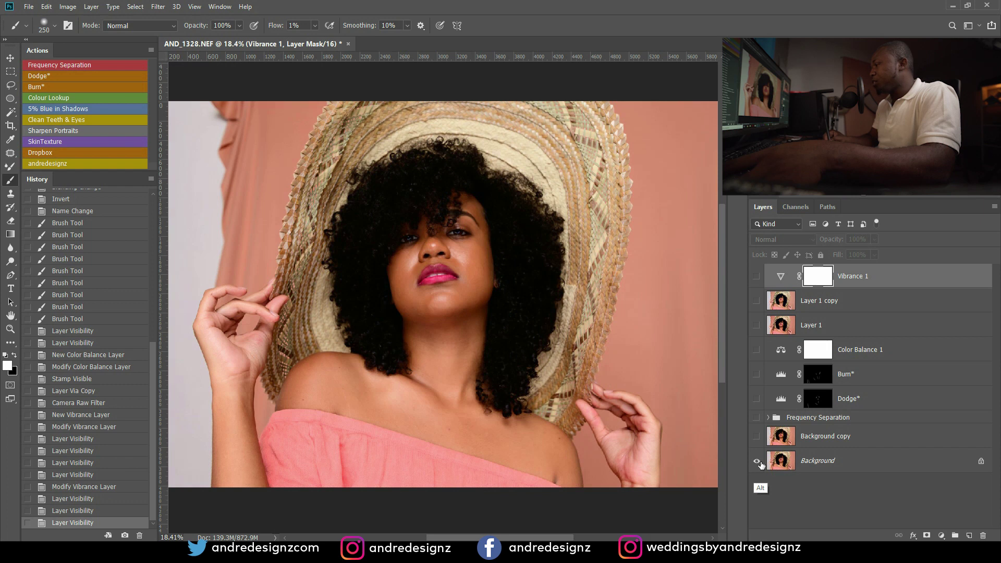
{"action": "left_click", "coordinate": [759, 462], "text": "alt"}
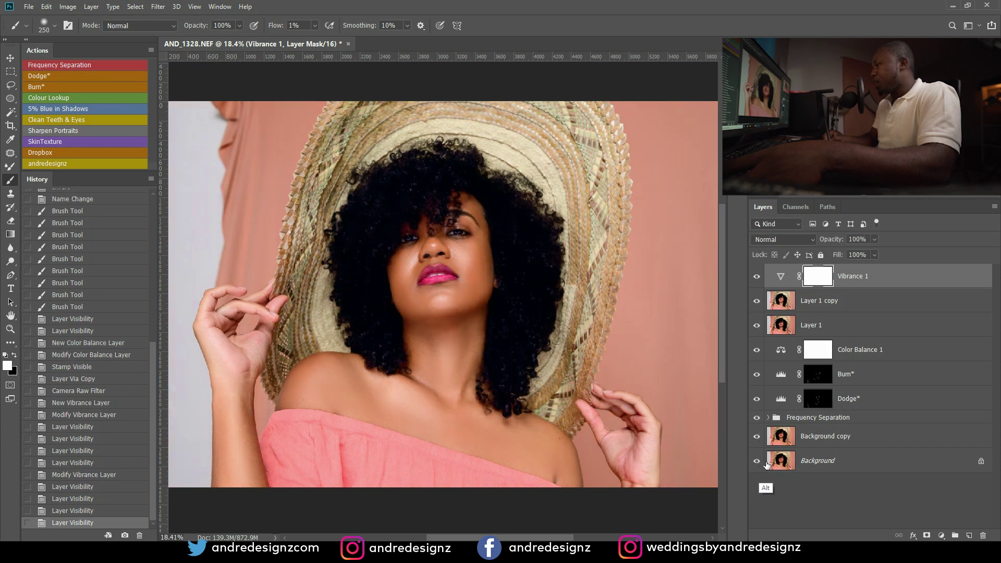
{"action": "left_click", "coordinate": [767, 464]}
{"action": "left_click", "coordinate": [759, 462], "text": "alt"}
{"action": "left_click", "coordinate": [759, 462], "text": "alt"}
{"action": "scroll", "coordinate": [487, 291], "scroll_direction": "down", "scroll_amount": 3}
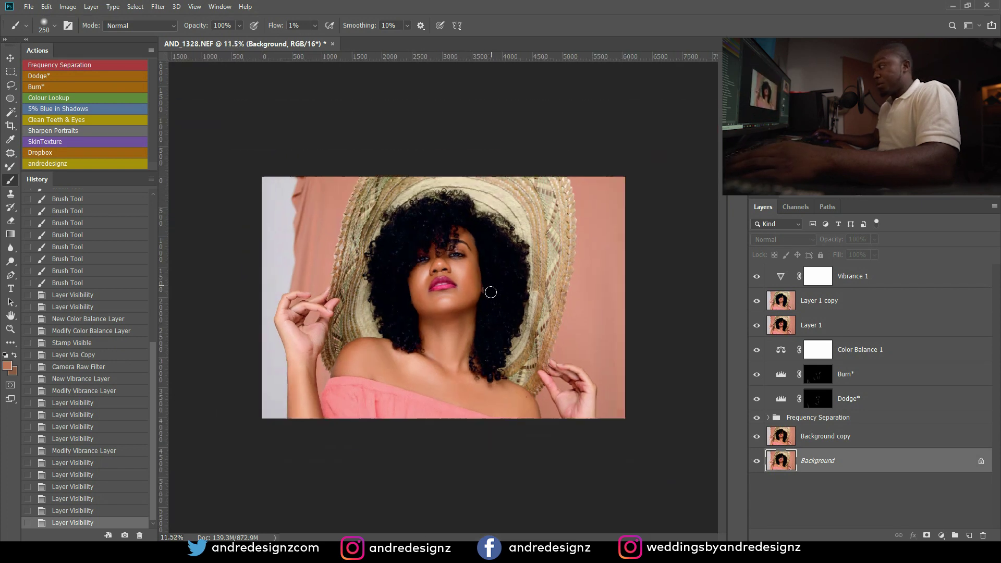
Step: Stamp all visible layers onto a new layer above the Vibrance adjustment layer
{"action": "left_click_drag", "start_coordinate": [873, 271], "coordinate": [888, 288]}
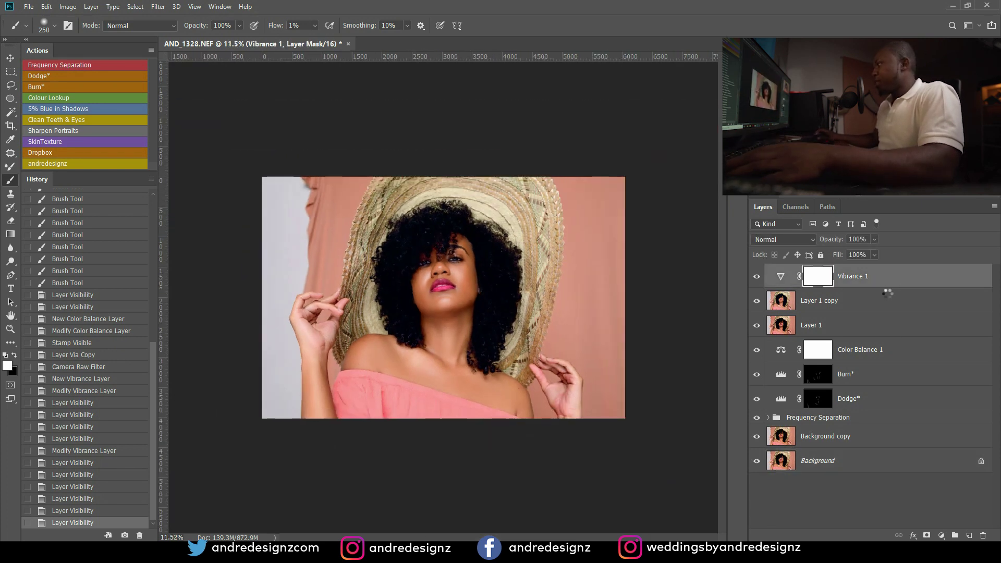
{"action": "key", "text": "ctrl+shift+alt+e"}
Step: Try cropping the portrait to a 4:5 ratio, then revert the image to its state before the crop
{"action": "left_click", "coordinate": [11, 126]}
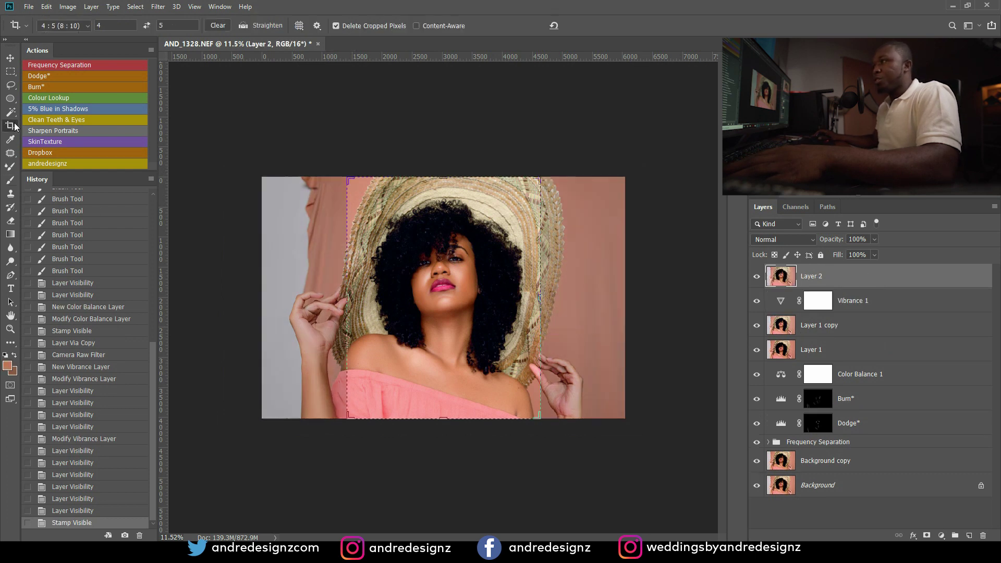
{"action": "left_click", "coordinate": [421, 302]}
{"action": "key", "text": "Return"}
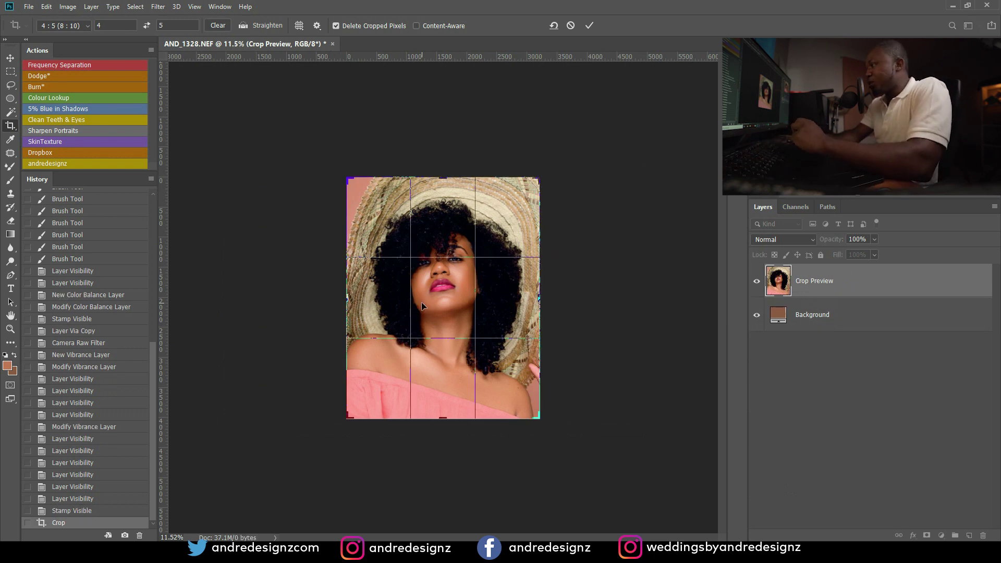
{"action": "key", "text": "Return"}
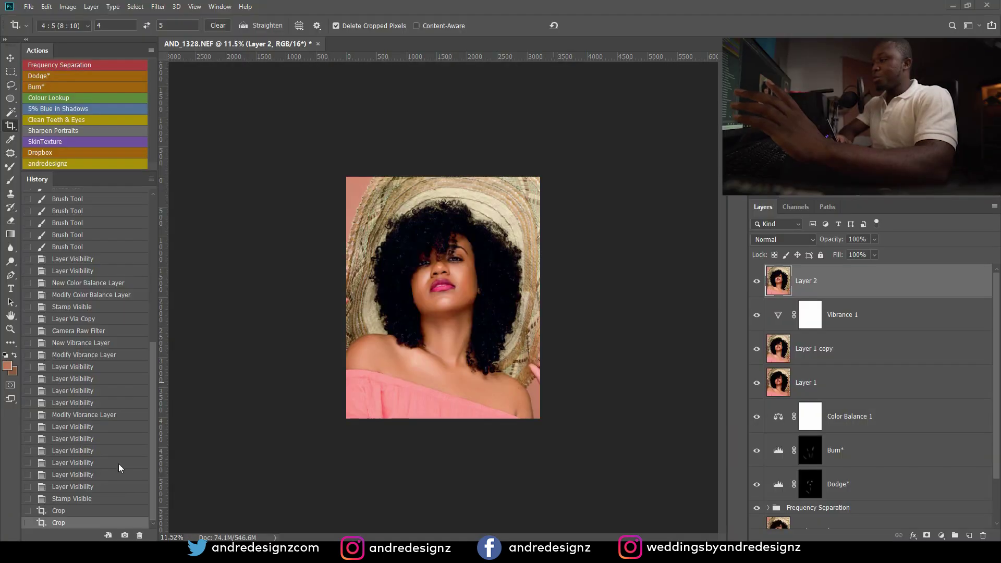
{"action": "left_click", "coordinate": [115, 498]}
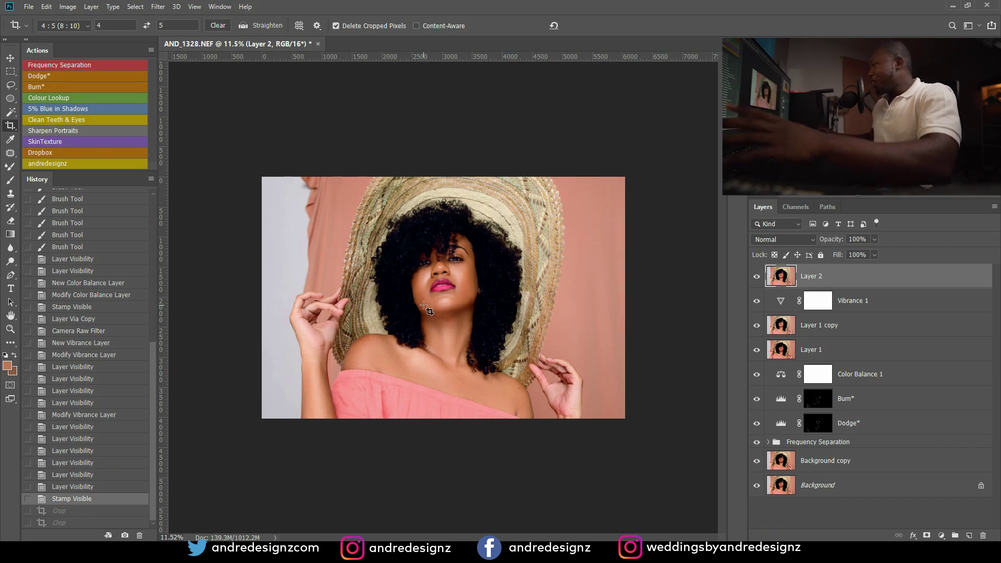
{"action": "scroll", "coordinate": [424, 308], "scroll_direction": "up", "scroll_amount": 3}
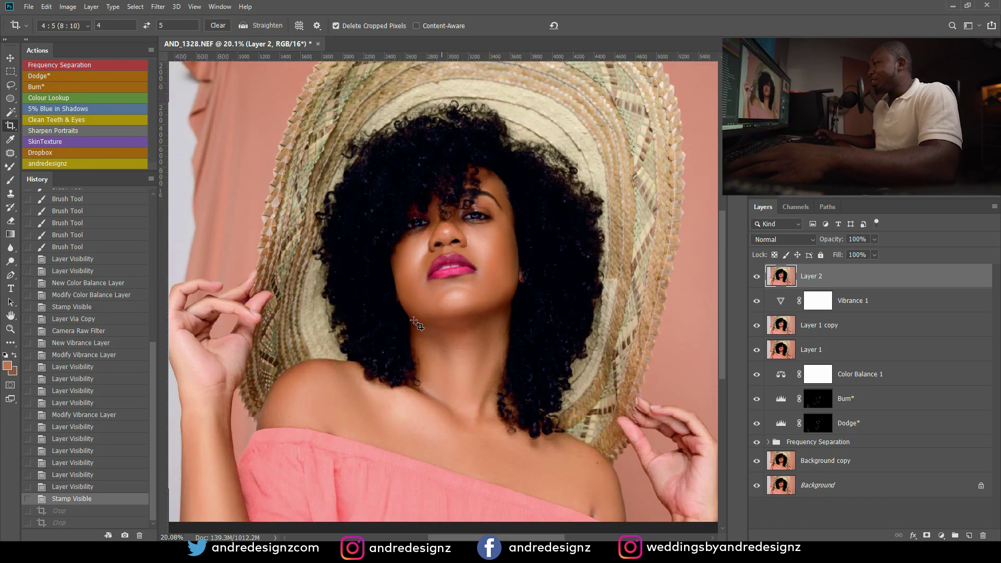
{"action": "scroll", "coordinate": [418, 325], "scroll_direction": "down", "scroll_amount": 2}
{"action": "scroll", "coordinate": [420, 318], "scroll_direction": "up", "scroll_amount": 4}
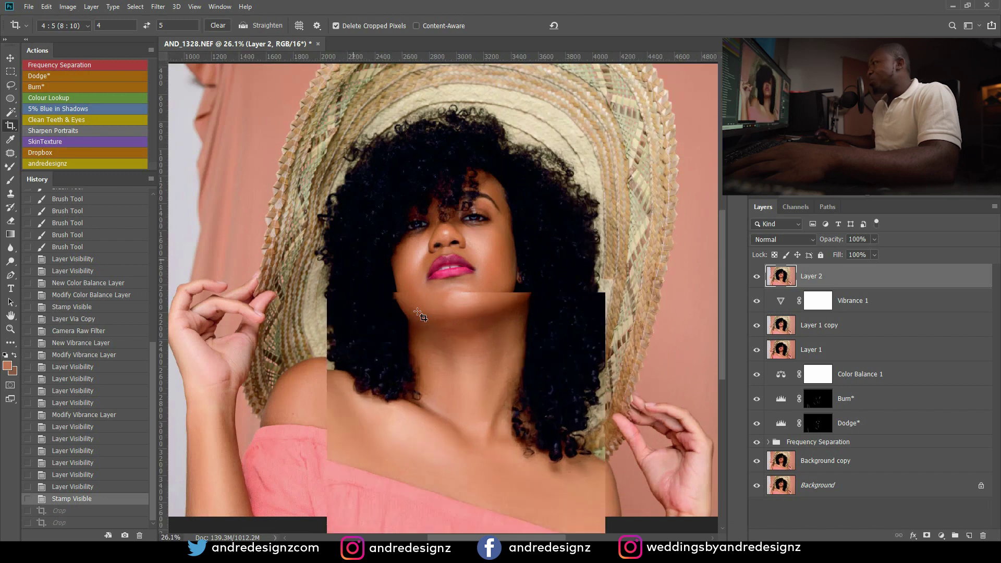
{"action": "scroll", "coordinate": [420, 315], "scroll_direction": "up", "scroll_amount": 2}
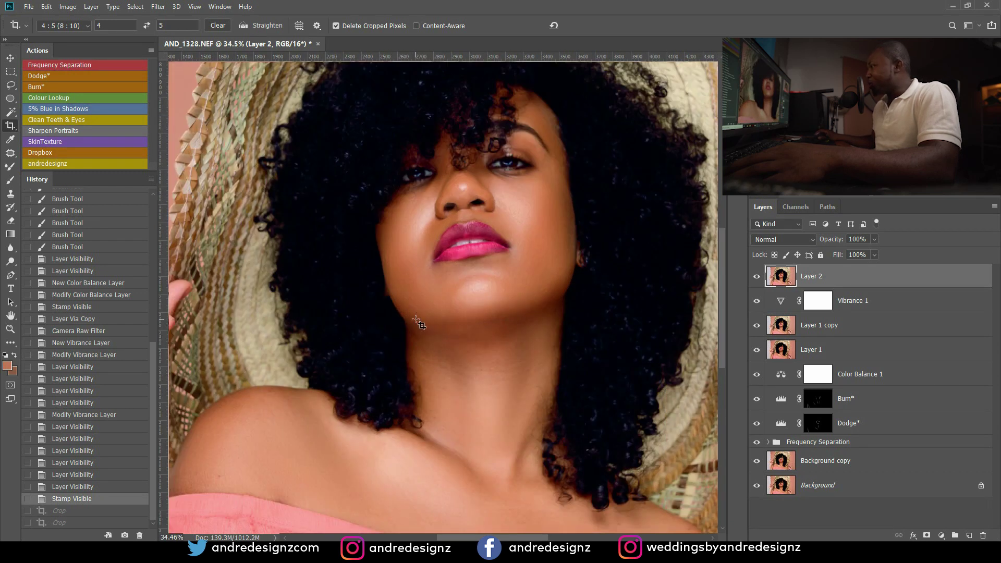
{"action": "scroll", "coordinate": [420, 325], "scroll_direction": "down", "scroll_amount": 6}
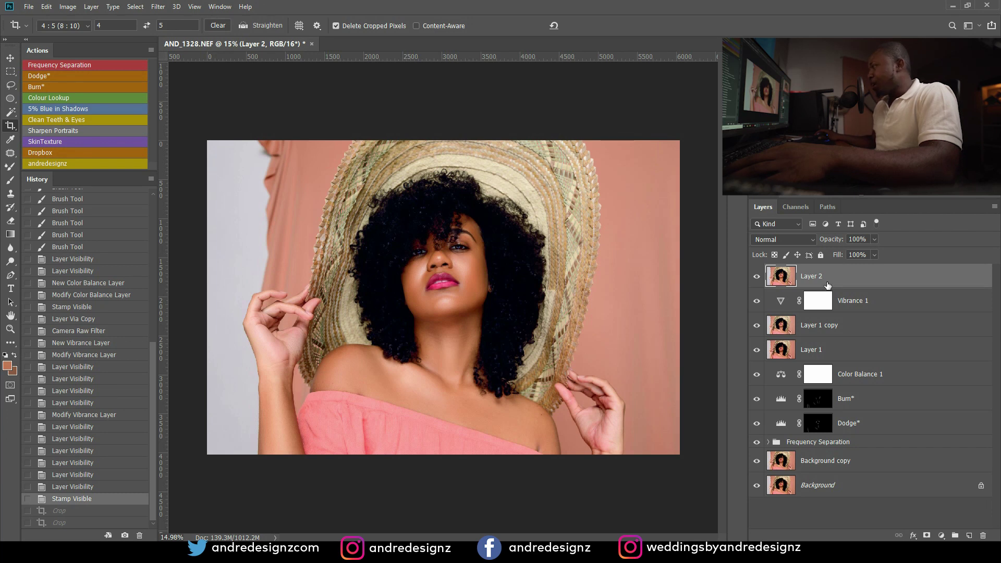
{"action": "left_click", "coordinate": [158, 7]}
{"action": "left_click", "coordinate": [193, 70]}
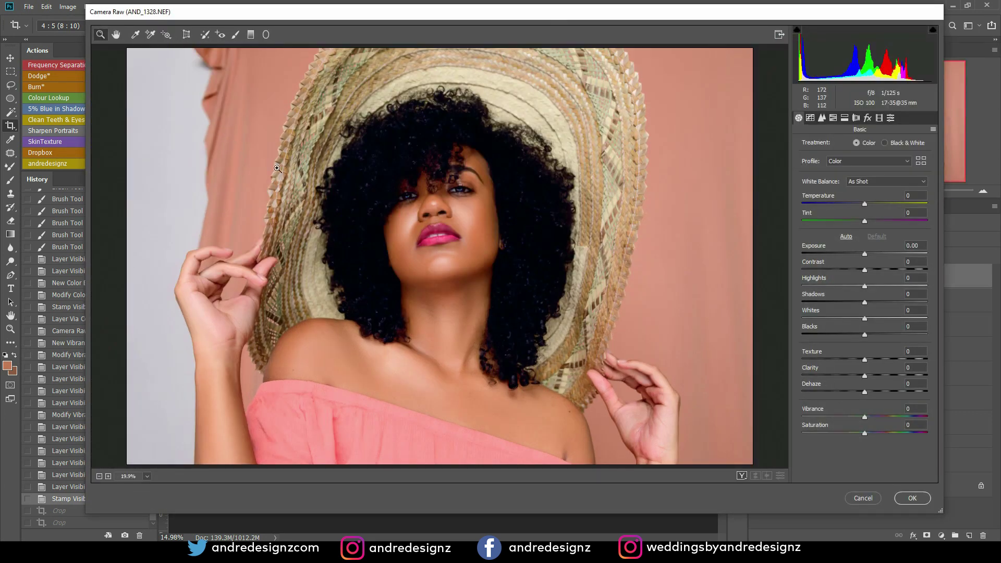
{"action": "left_click", "coordinate": [658, 288], "text": "alt"}
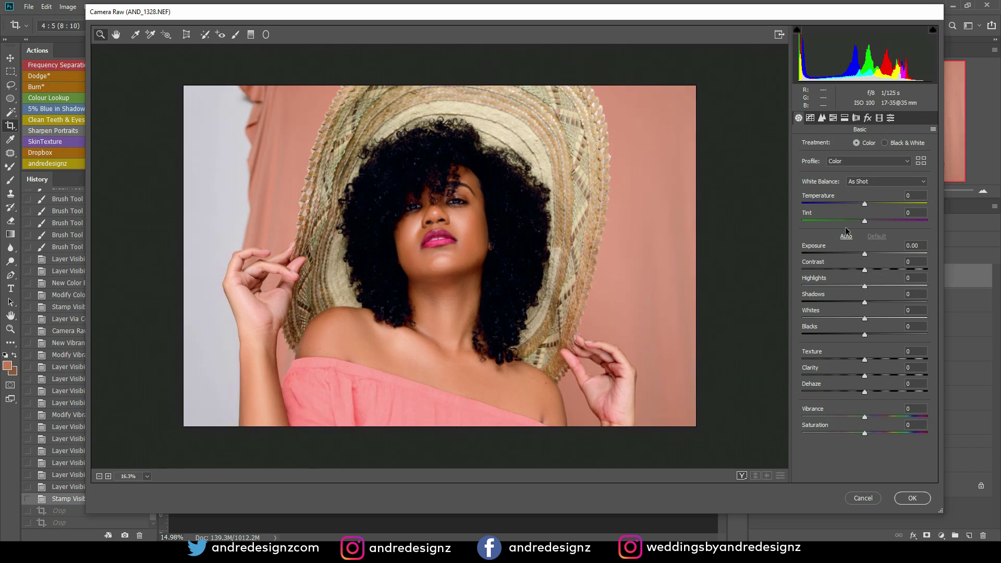
{"action": "mouse_move", "coordinate": [865, 392]}
{"action": "left_mouse_down"}
{"action": "mouse_move", "coordinate": [881, 391]}
{"action": "mouse_move", "coordinate": [868, 392]}
{"action": "left_mouse_up"}
{"action": "left_click", "coordinate": [863, 498]}
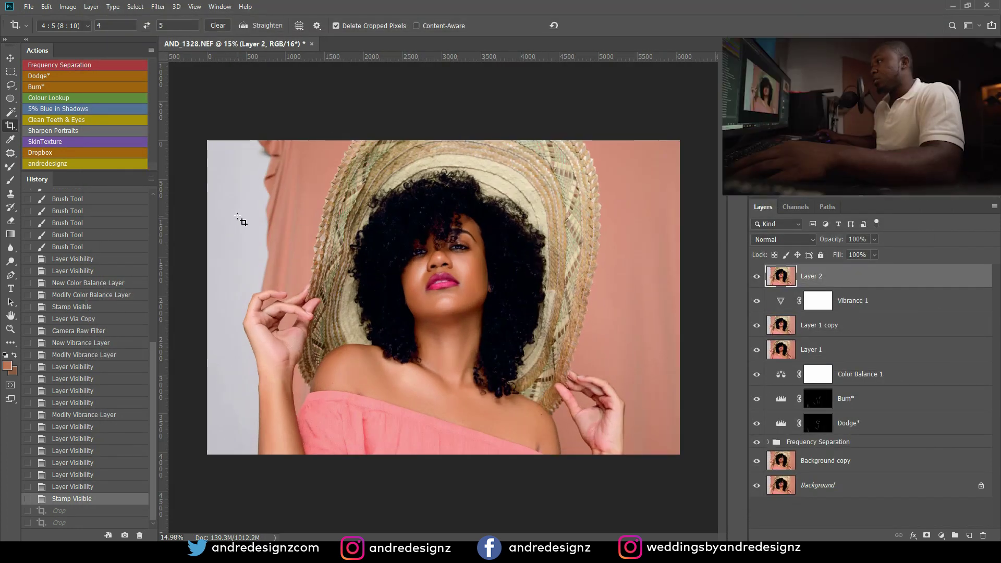
Step: Try selecting the pale grey backdrop strip with the Magic Wand and filling it on a new layer with the curtain's sampled salmon colour
{"action": "key", "text": "w"}
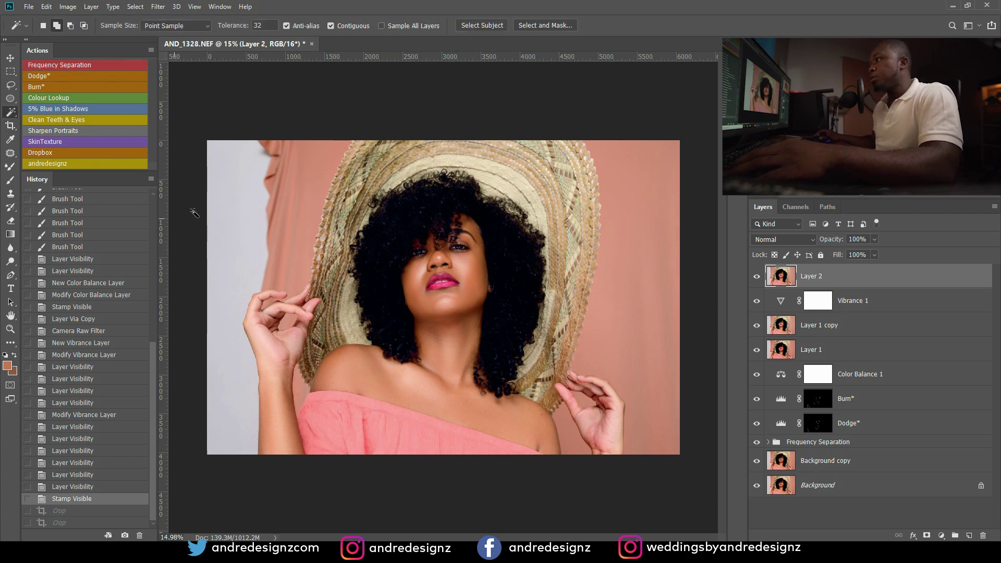
{"action": "left_click", "coordinate": [231, 203]}
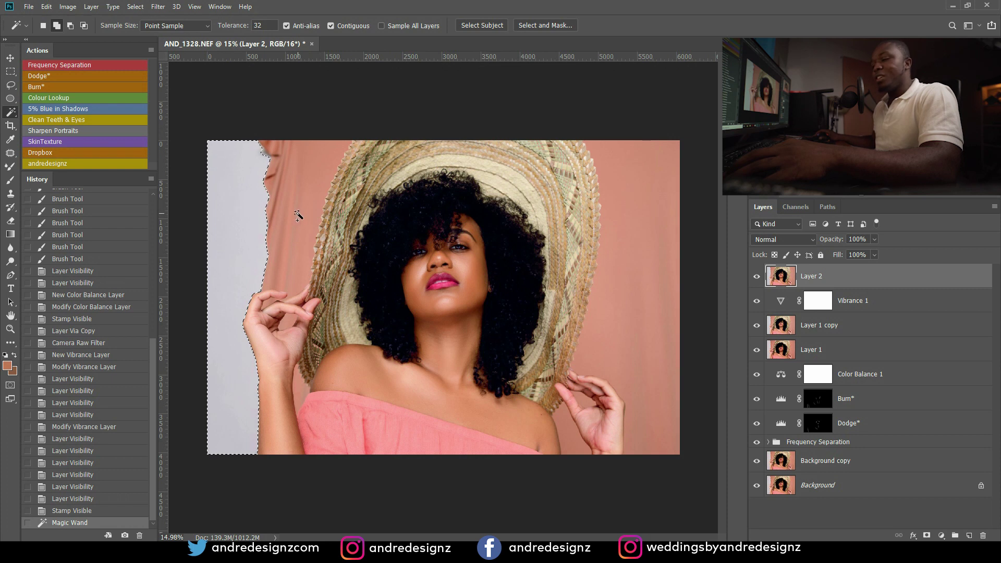
{"action": "left_click", "coordinate": [970, 536]}
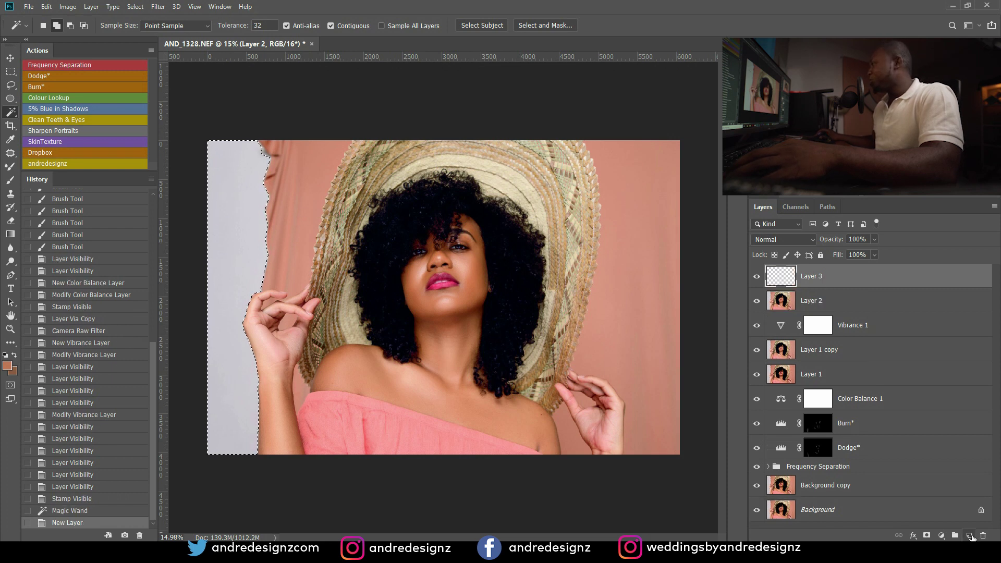
{"action": "key", "text": "i"}
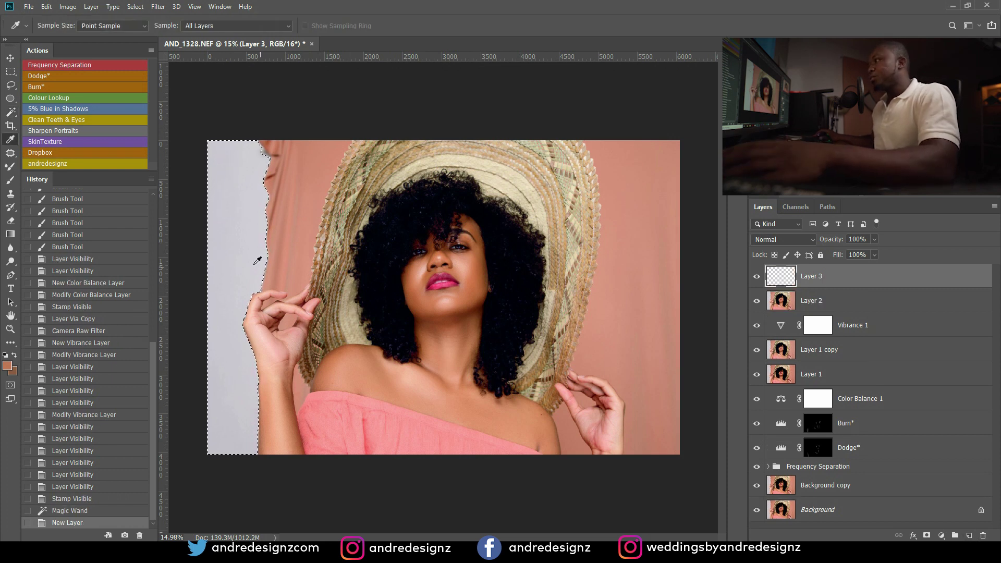
{"action": "key", "text": "alt+BackSpace"}
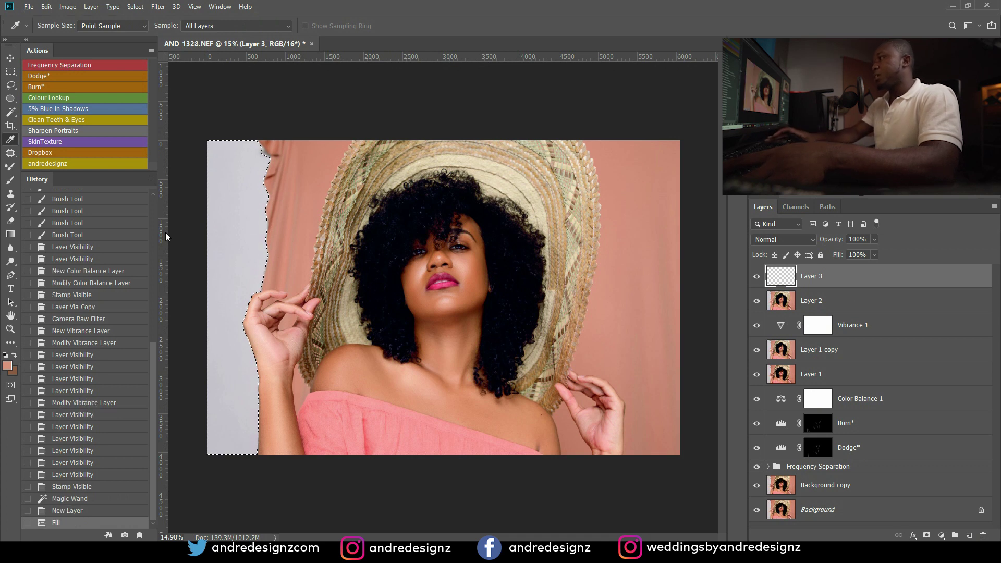
{"action": "key", "text": "ctrl+d"}
{"action": "scroll", "coordinate": [348, 262], "scroll_direction": "down", "scroll_amount": 1}
{"action": "scroll", "coordinate": [294, 208], "scroll_direction": "up", "scroll_amount": 3}
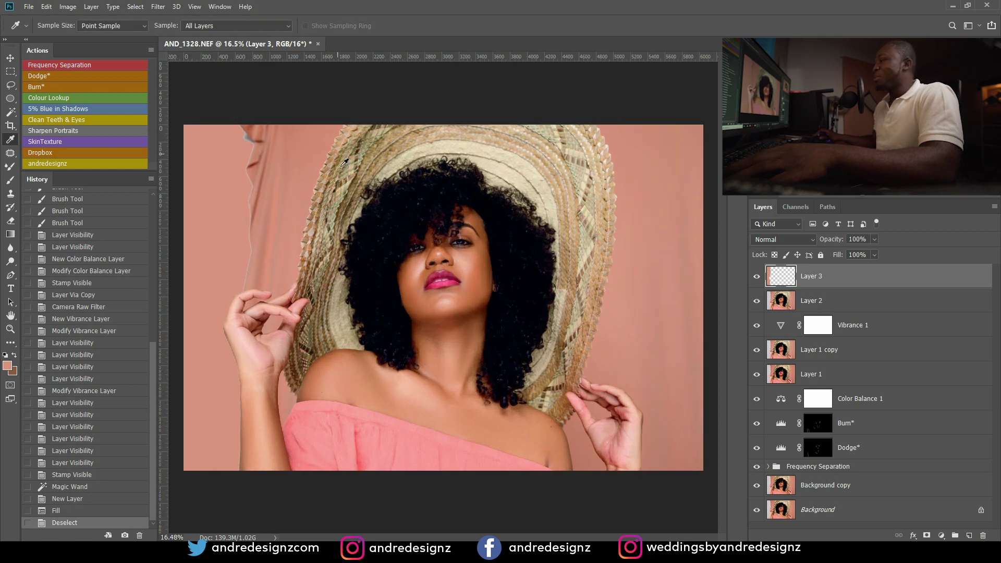
{"action": "scroll", "coordinate": [264, 369], "scroll_direction": "down", "scroll_amount": 3}
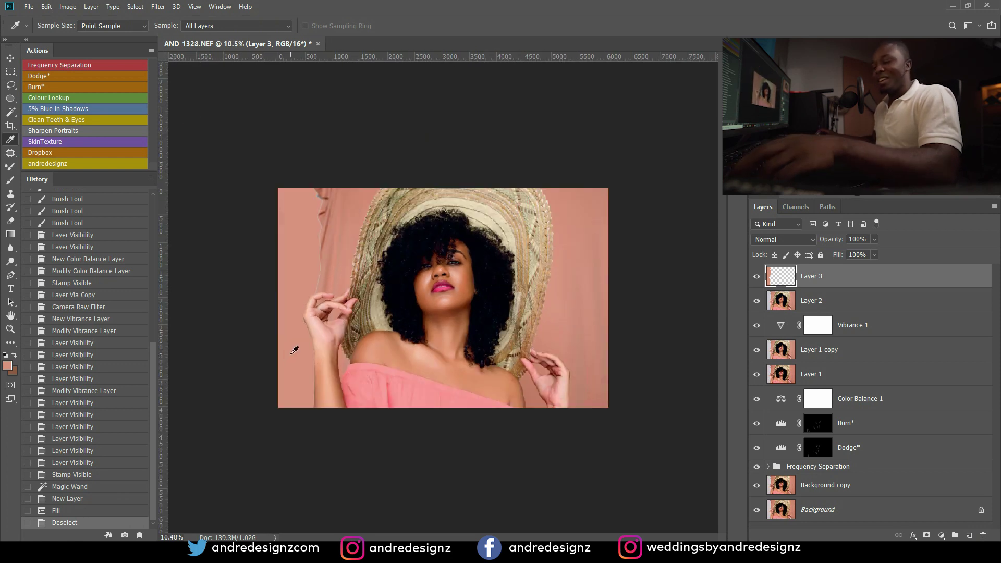
Step: Undo the salmon backdrop fill and its new layer, and clear the selection around the grey strip
{"action": "key", "text": "ctrl+z"}
{"action": "key", "text": "ctrl+alt+z"}
{"action": "key", "text": "ctrl+alt+z"}
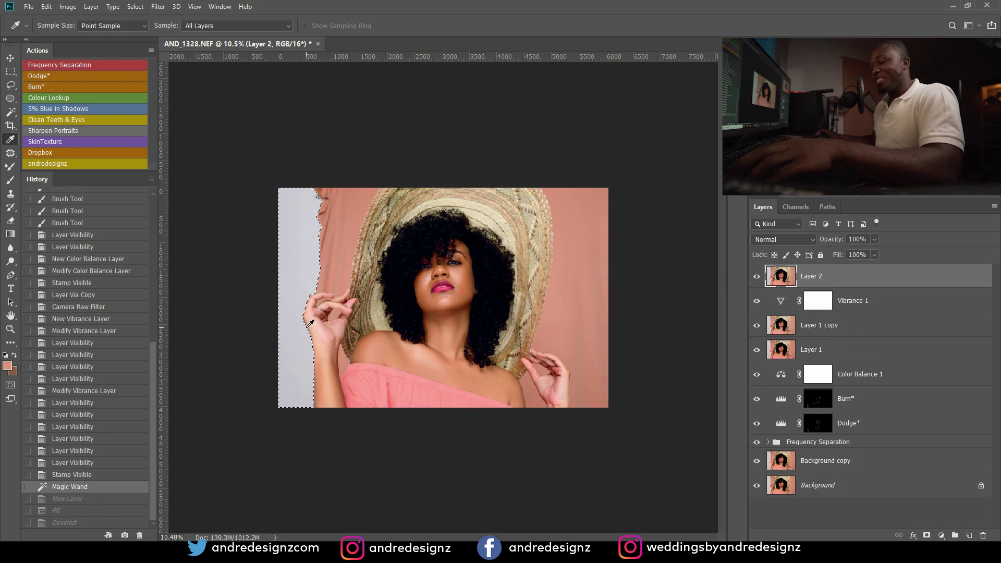
{"action": "key", "text": "ctrl+d"}
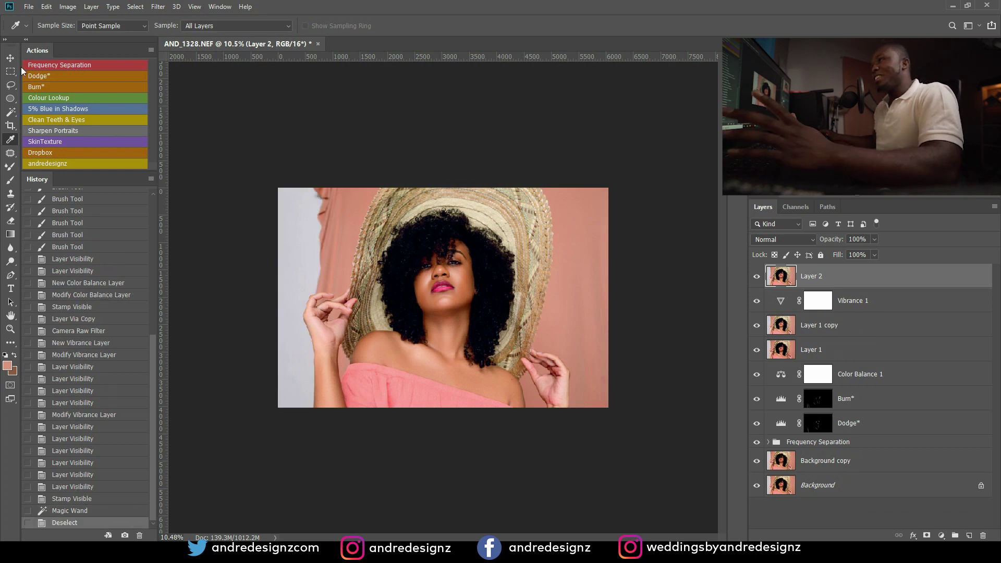
{"action": "key", "text": "v"}
{"action": "scroll", "coordinate": [402, 266], "scroll_direction": "up", "scroll_amount": 3}
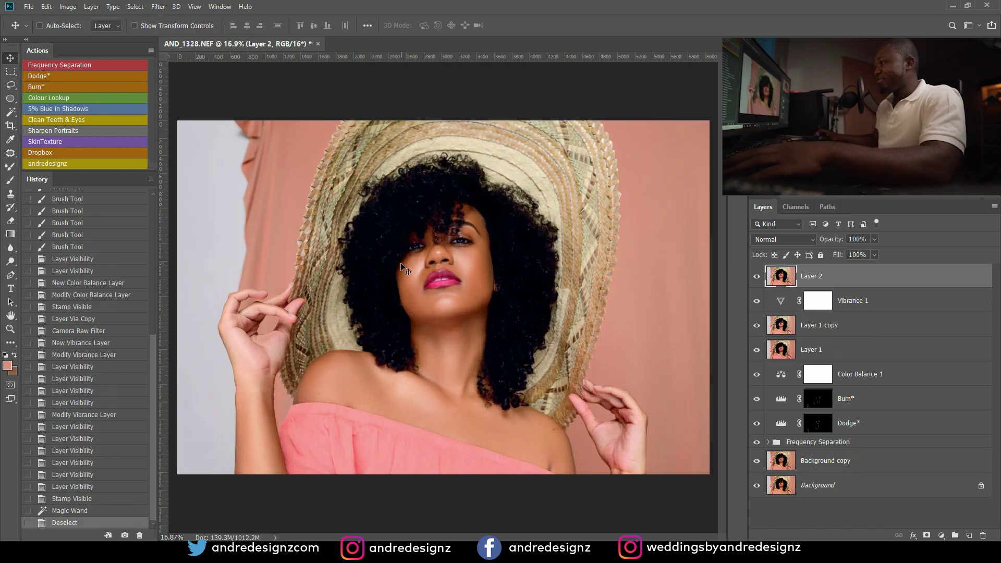
{"action": "scroll", "coordinate": [398, 288], "scroll_direction": "down", "scroll_amount": 1}
{"action": "scroll", "coordinate": [397, 288], "scroll_direction": "up", "scroll_amount": 1}
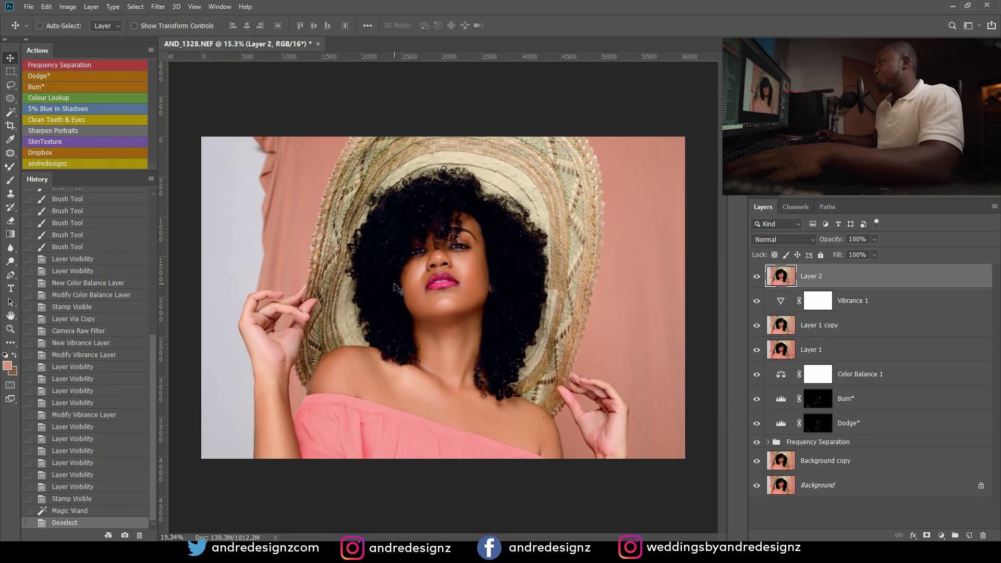